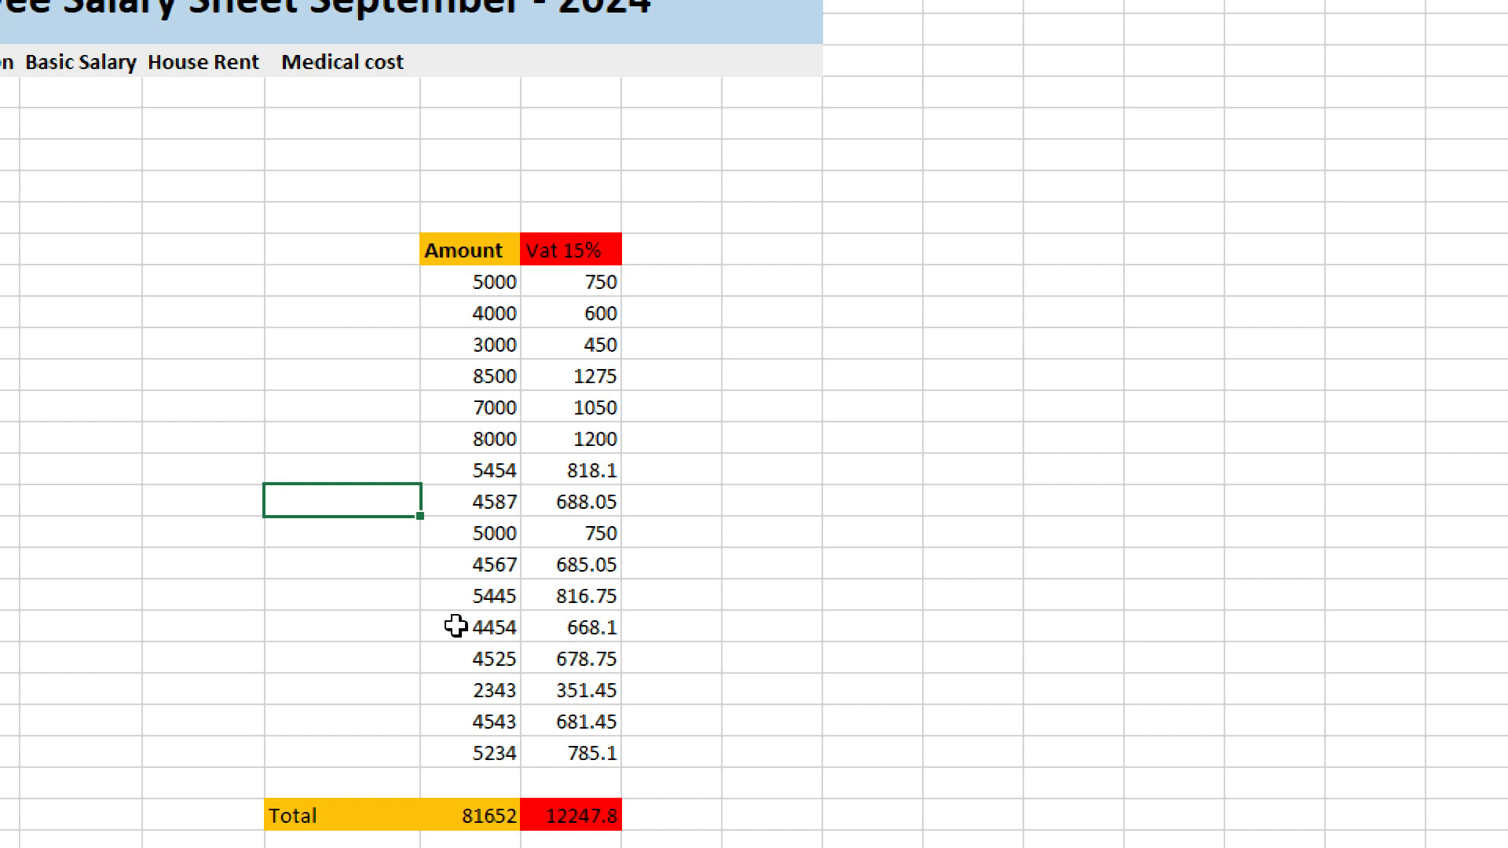
Check the empty cells around the last Amount entry and the Total row.
click(450, 601)
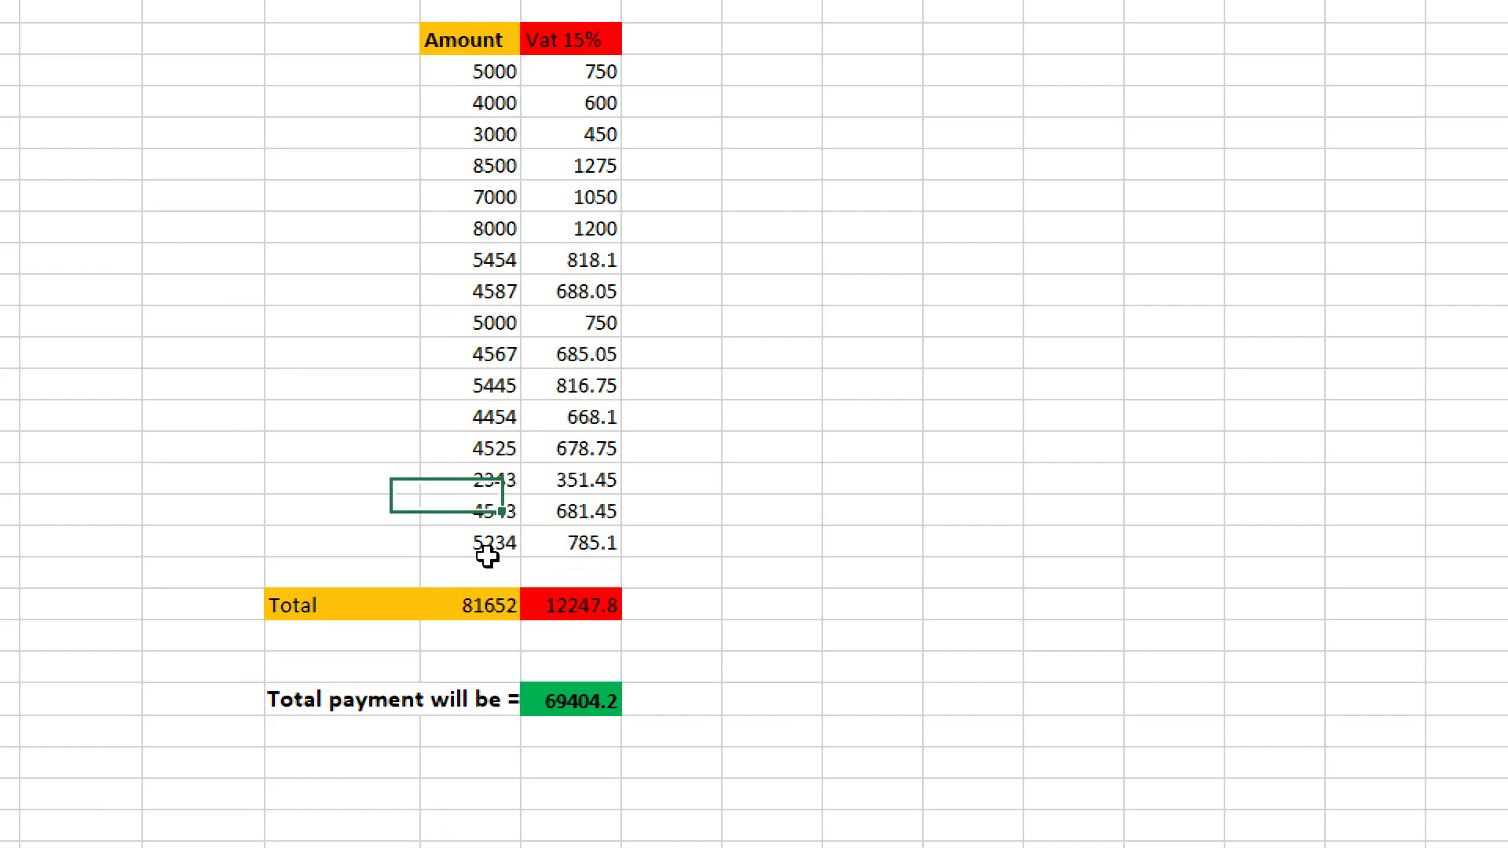
click(471, 569)
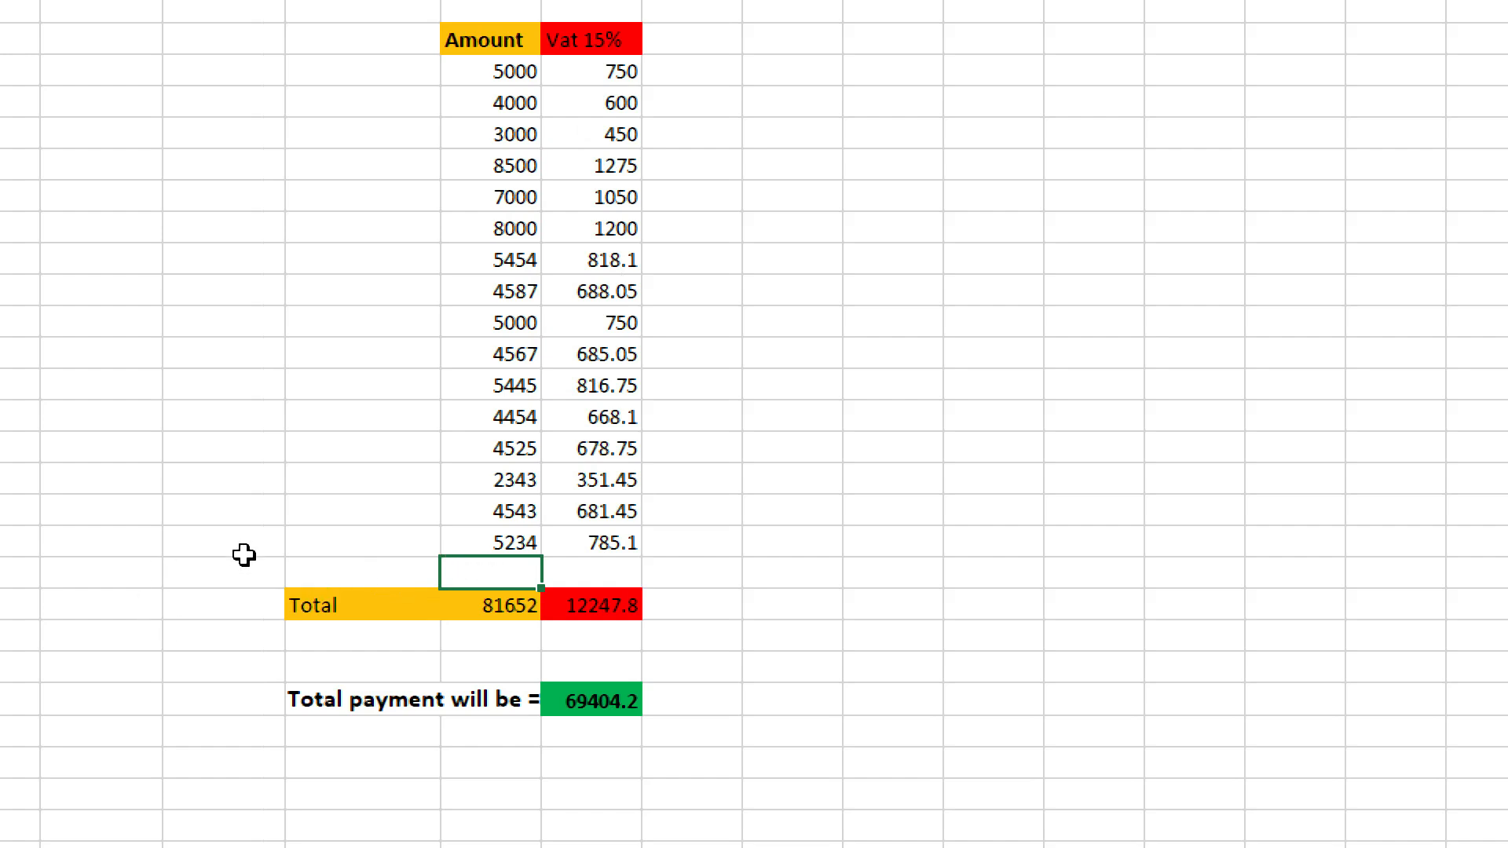
click(675, 565)
click(526, 574)
click(416, 568)
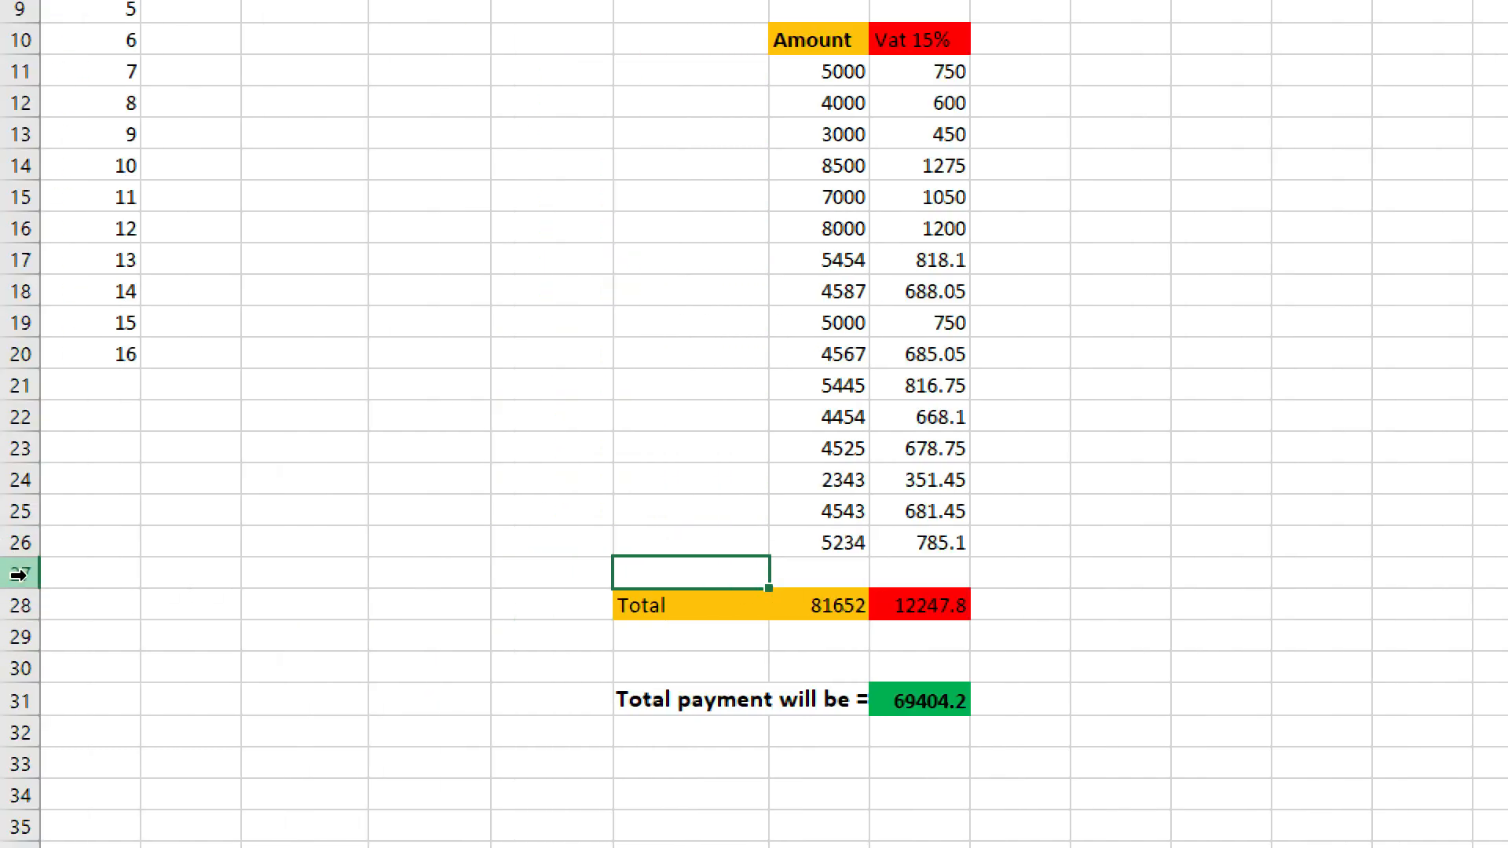
Insert two blank rows at row 27, just above the Total row.
click(24, 566)
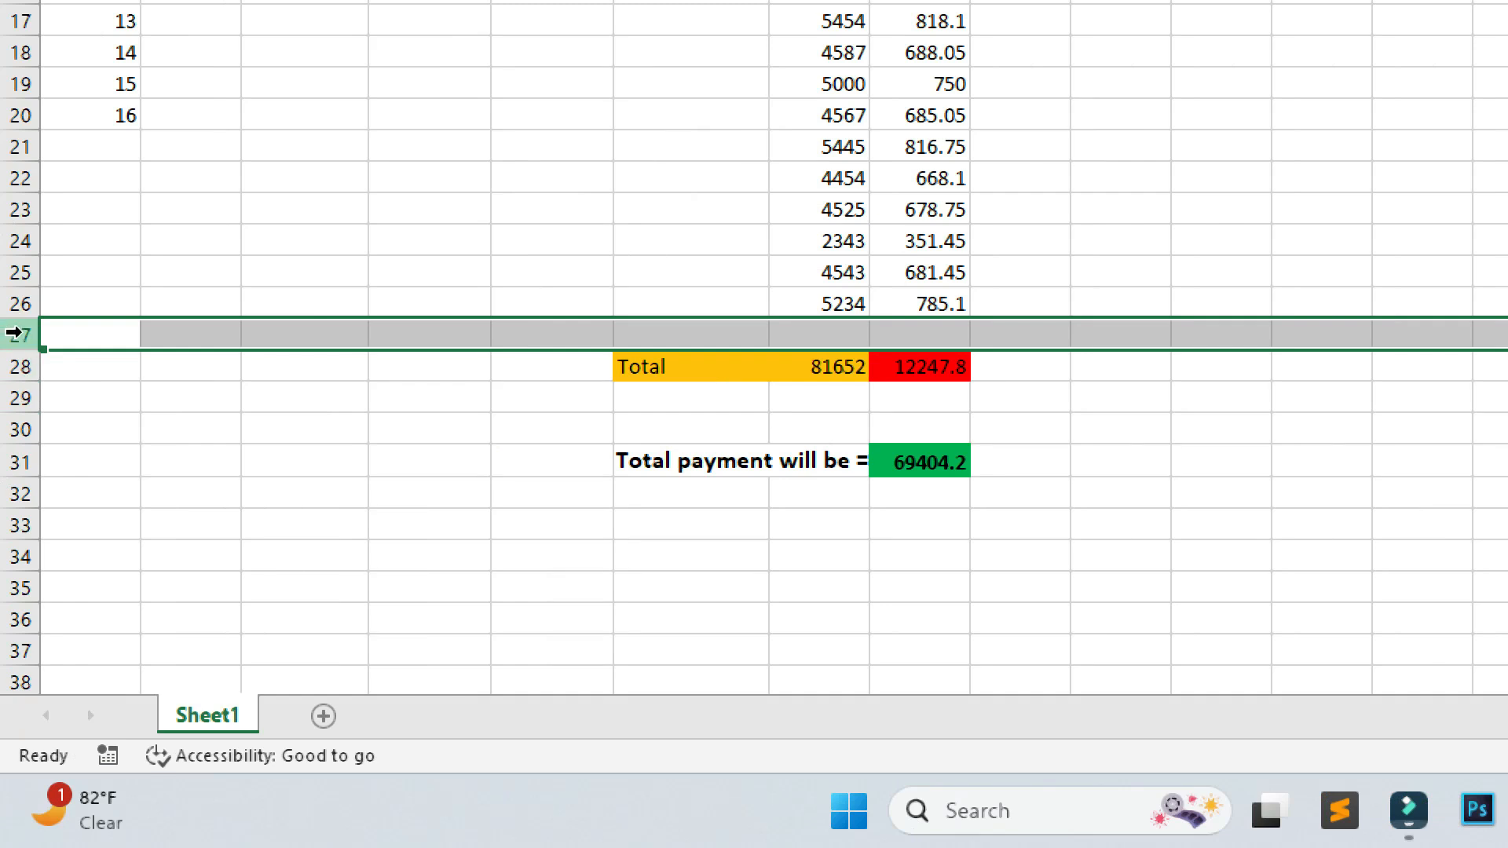
right_click(14, 333)
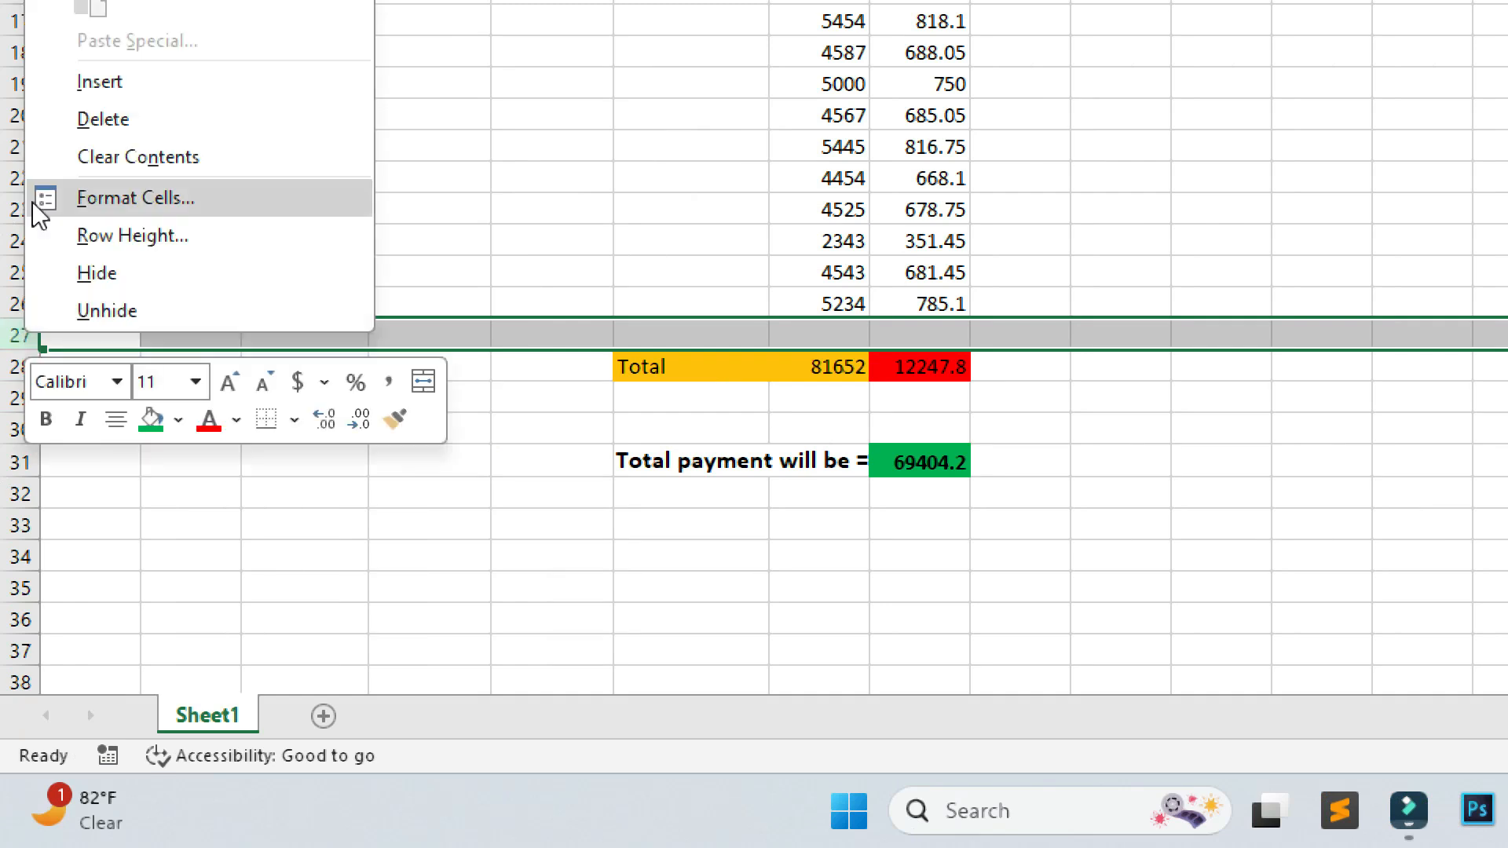
click(156, 104)
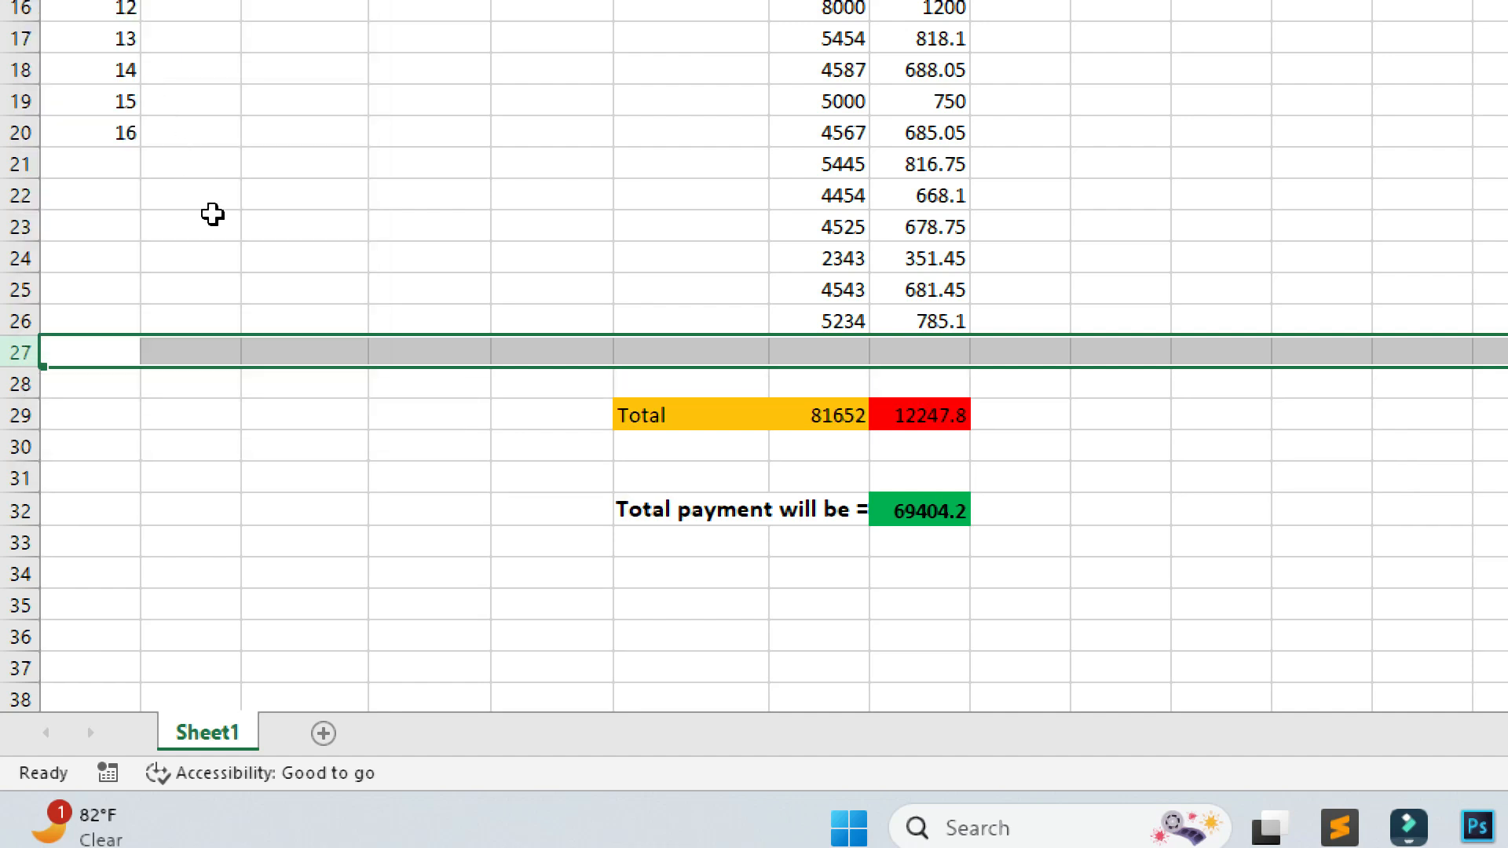
right_click(17, 349)
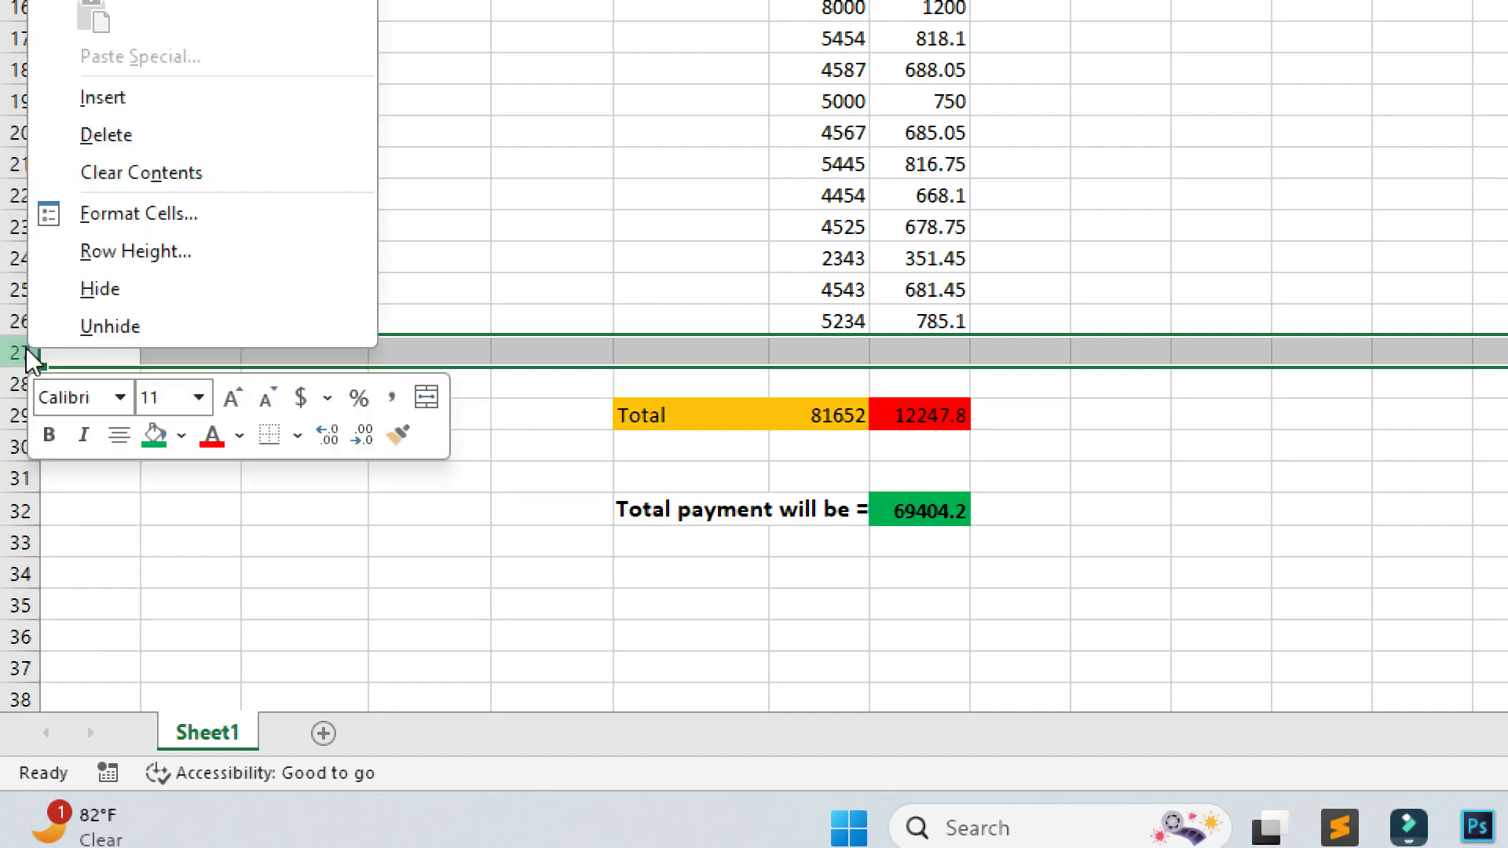
click(97, 106)
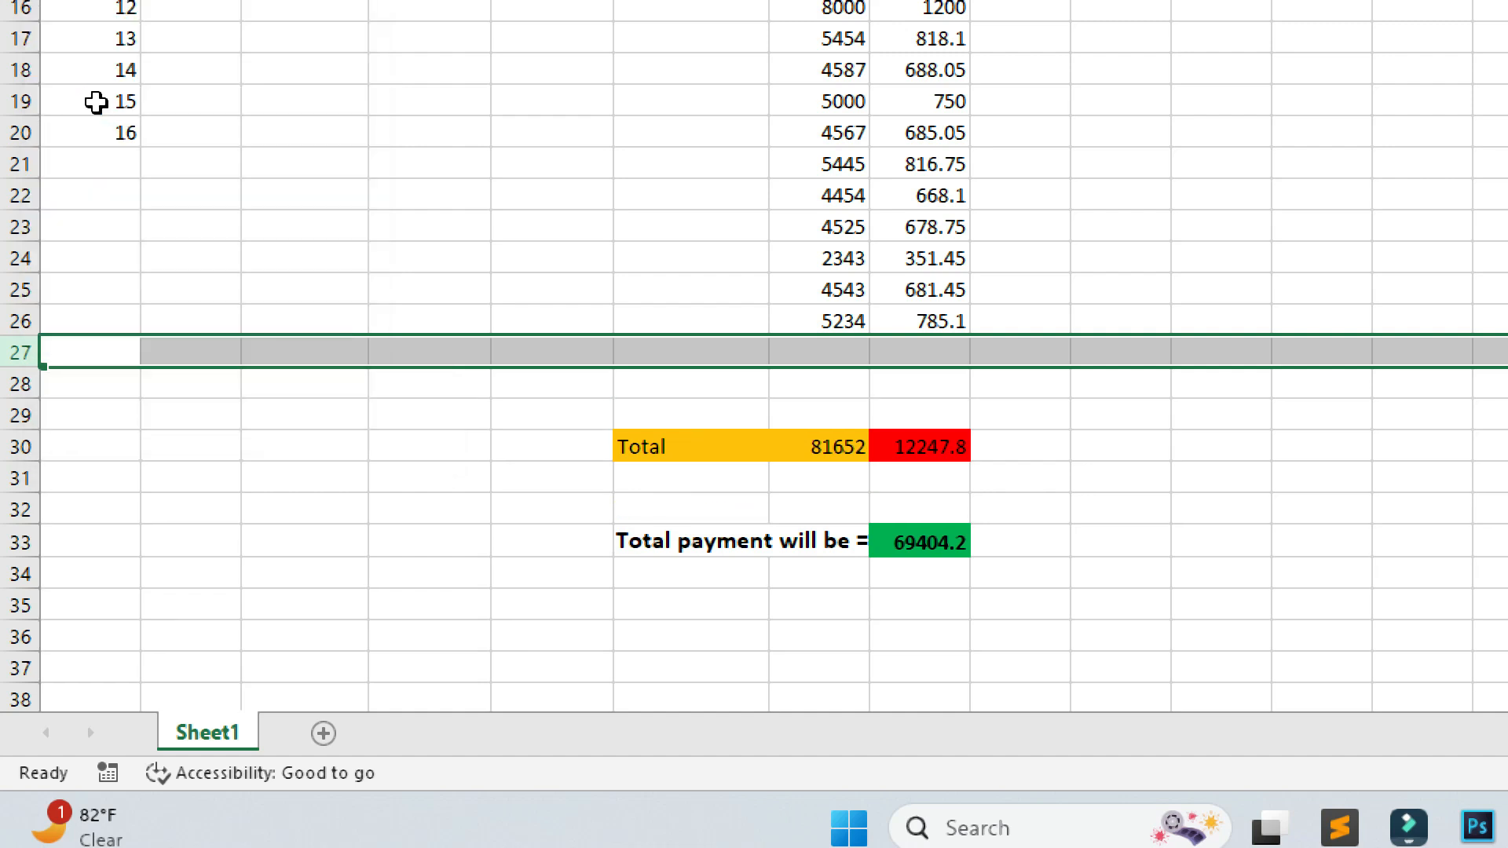
right_click(17, 350)
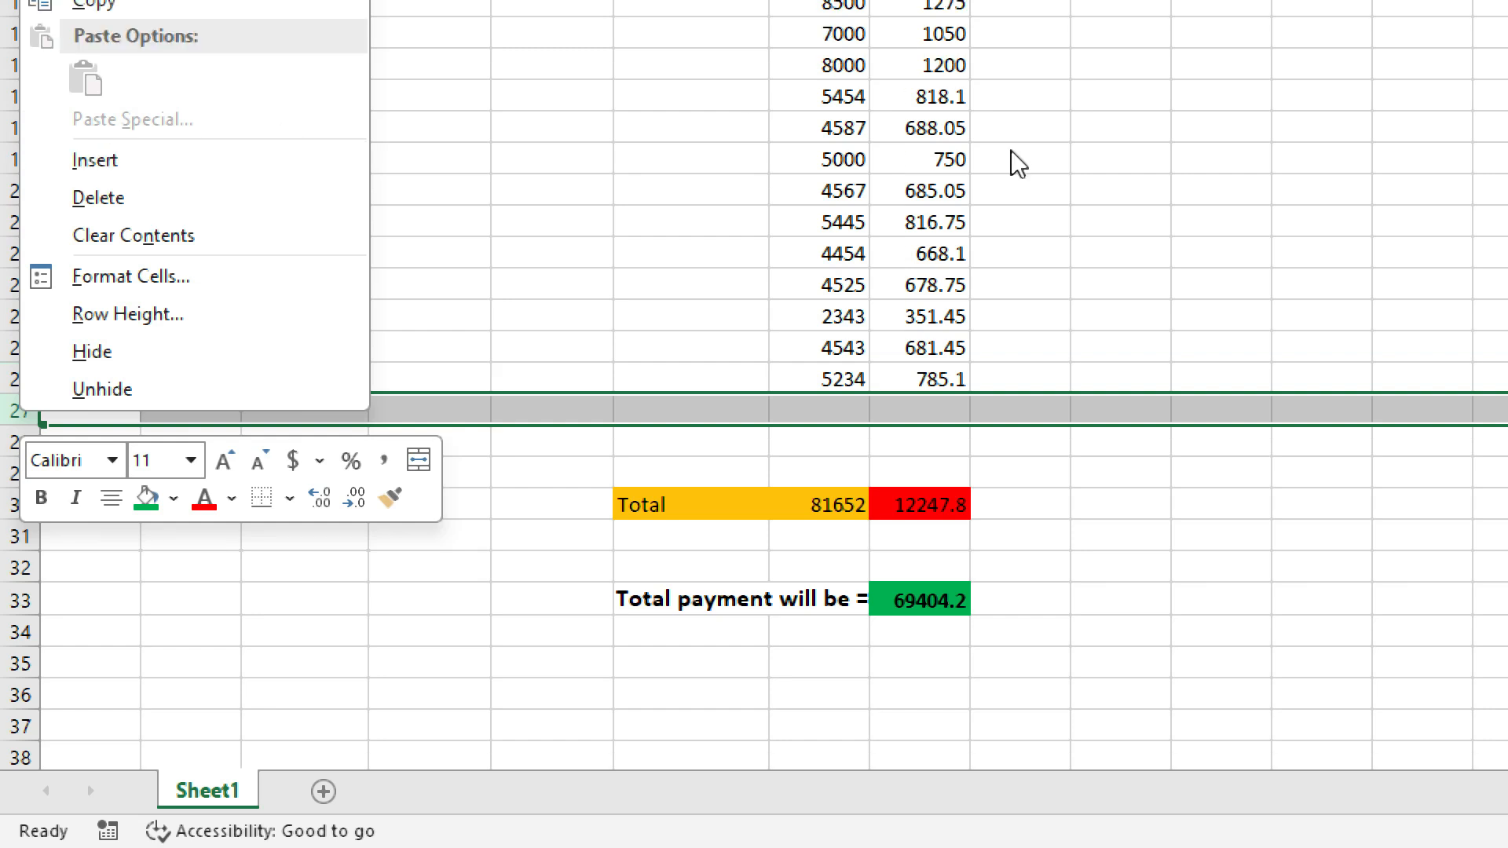
key(Escape)
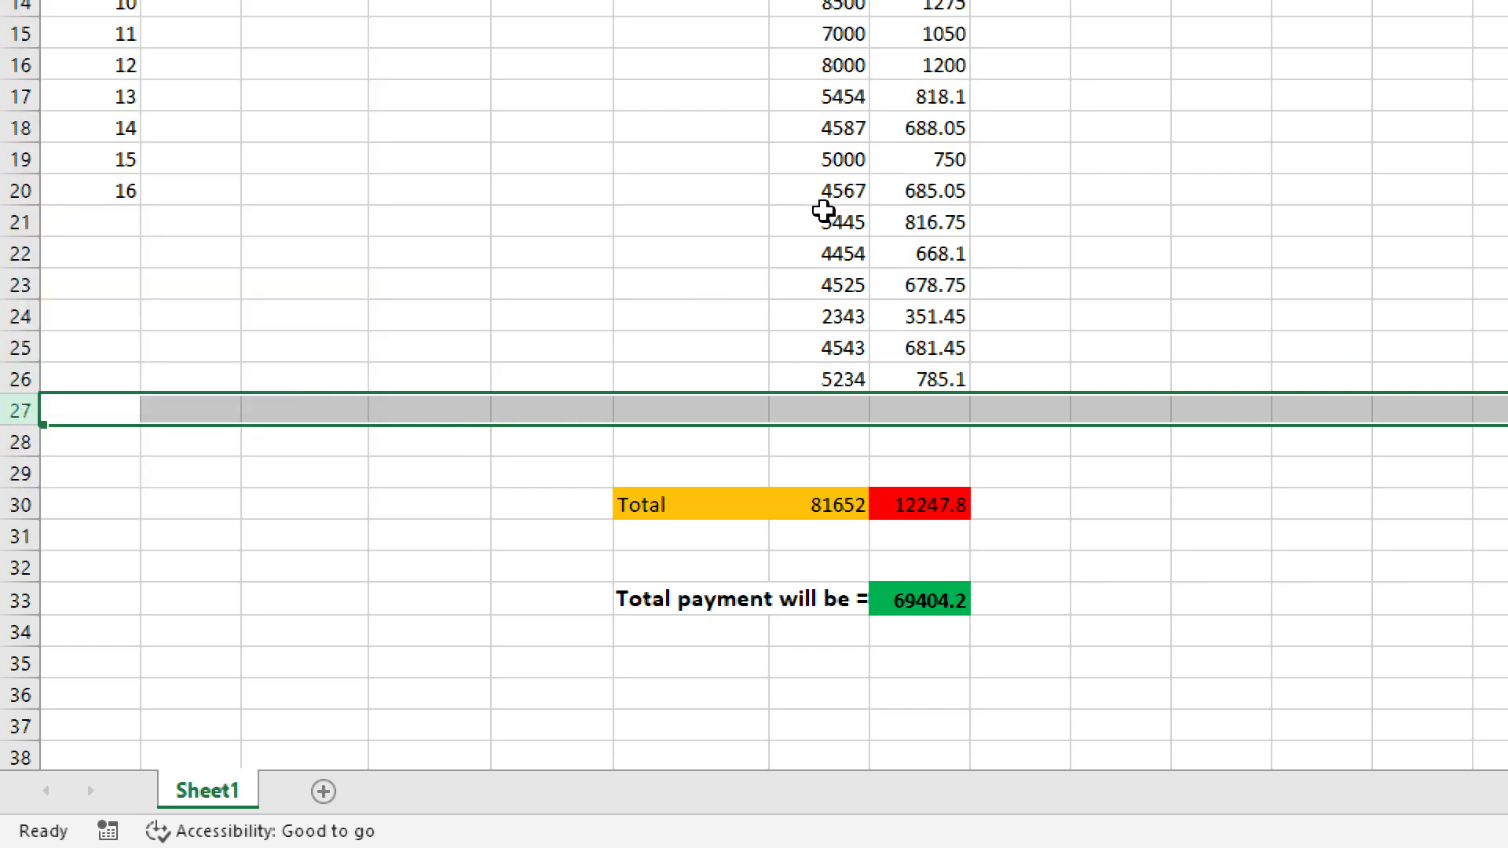
Insert a blank row at row 21, undo it, then select F28 and G28 in the gap.
click(814, 163)
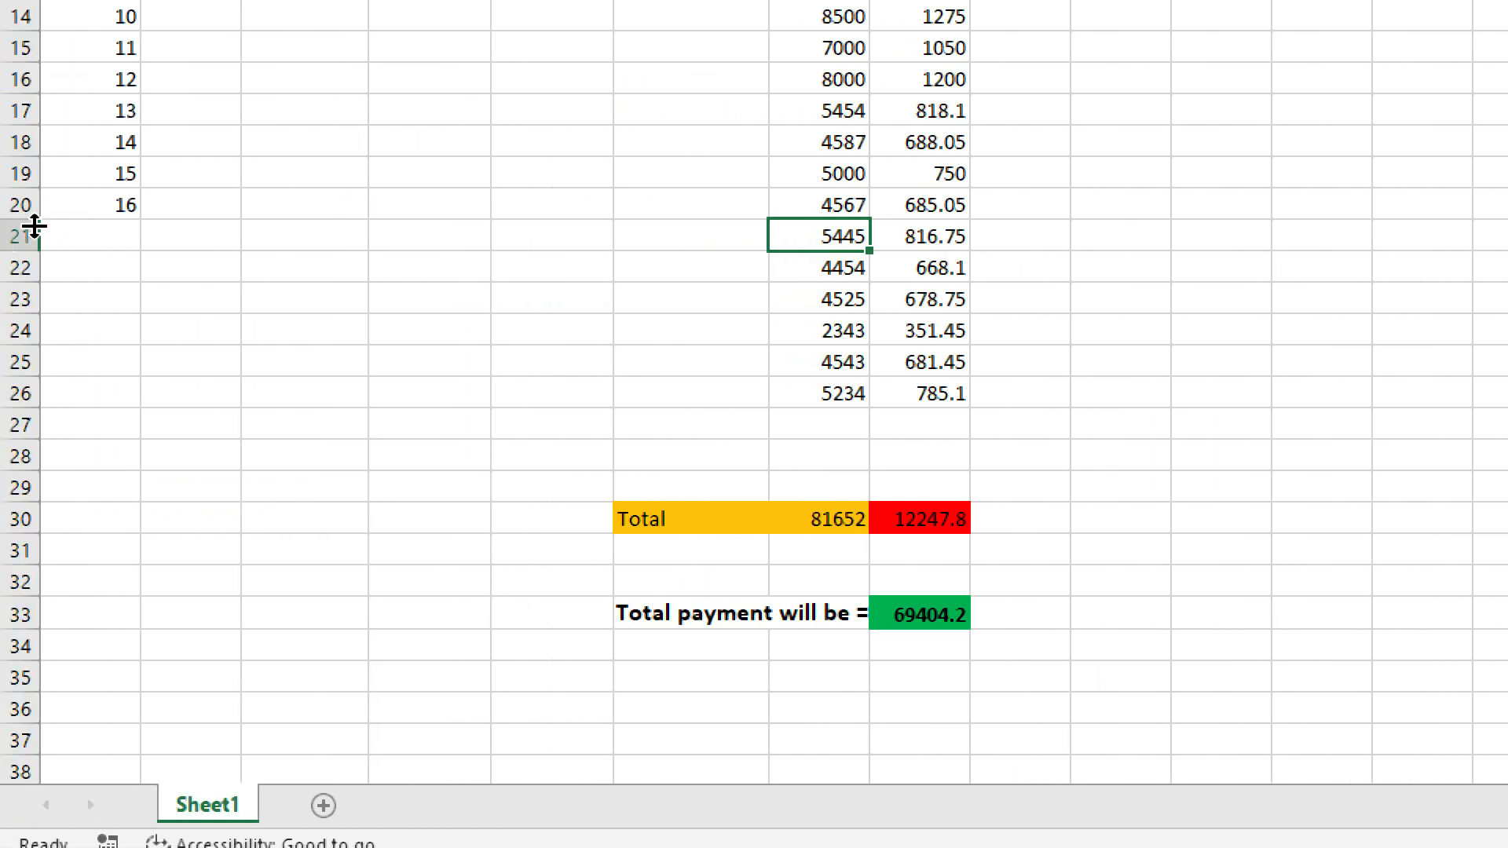
right_click(23, 235)
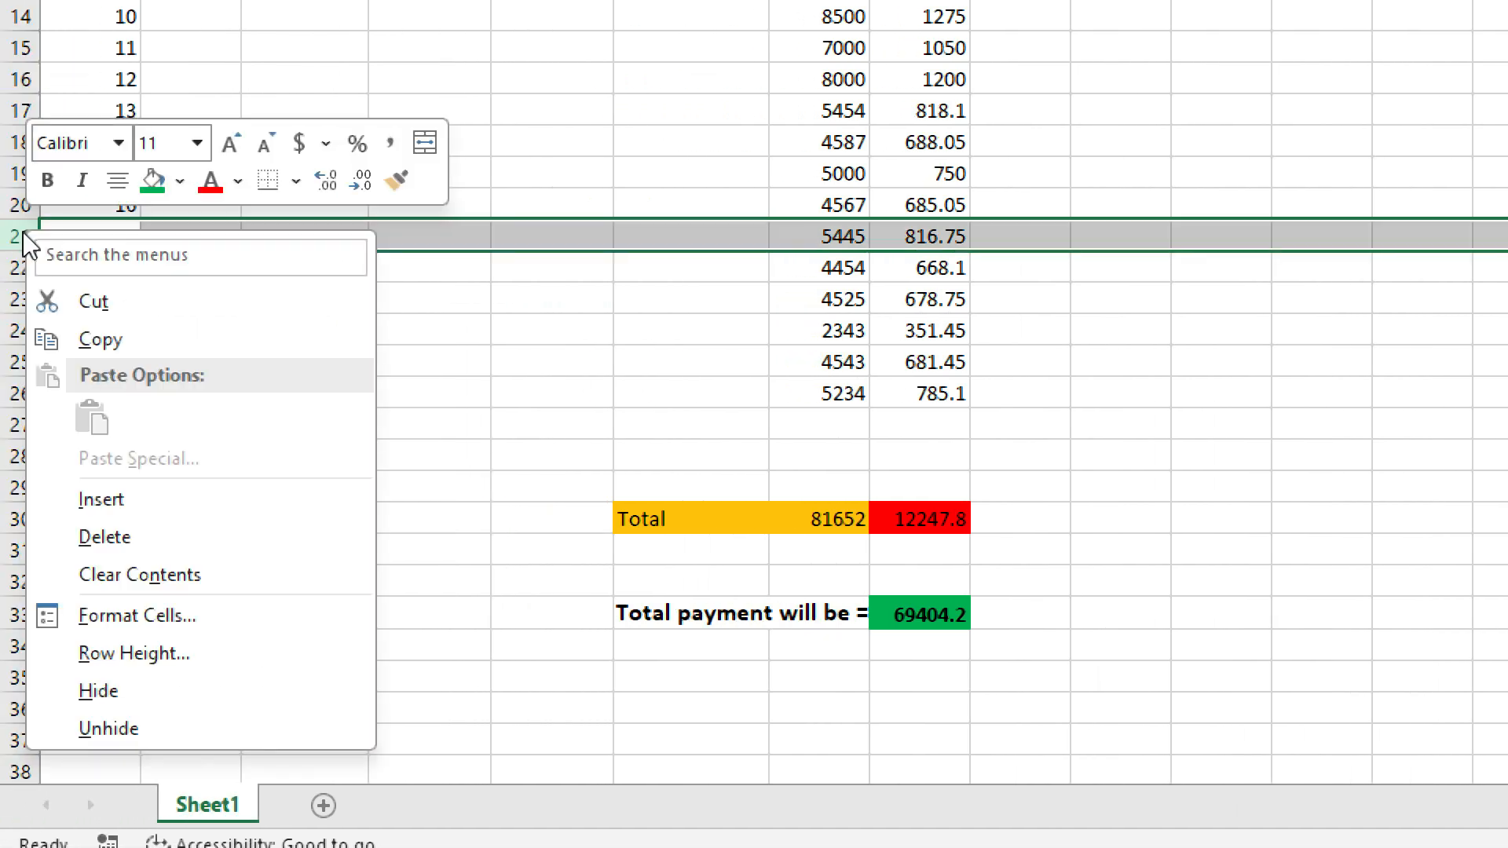
click(100, 502)
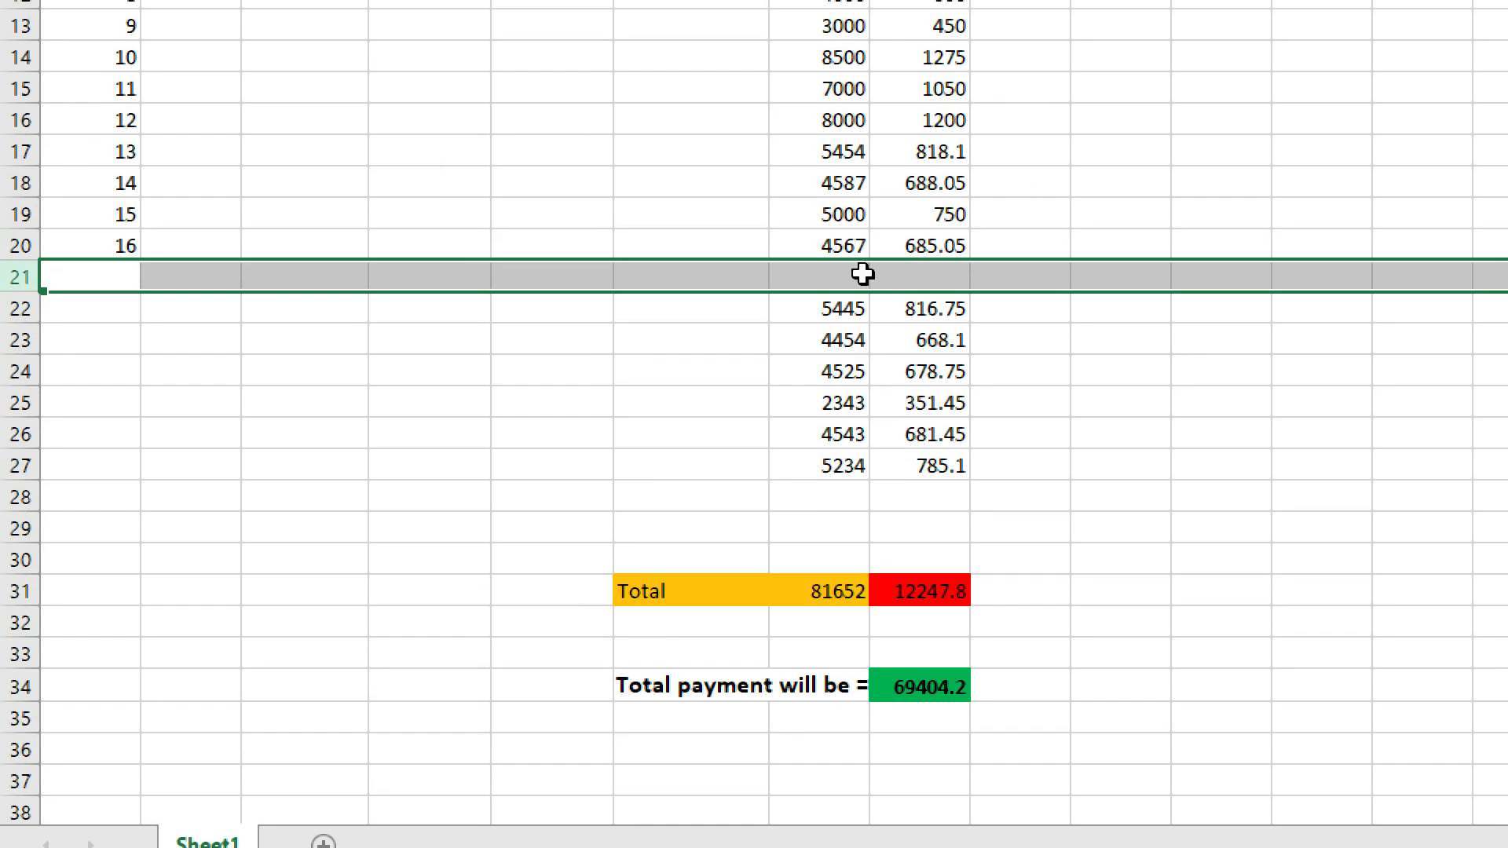
key(ctrl+z)
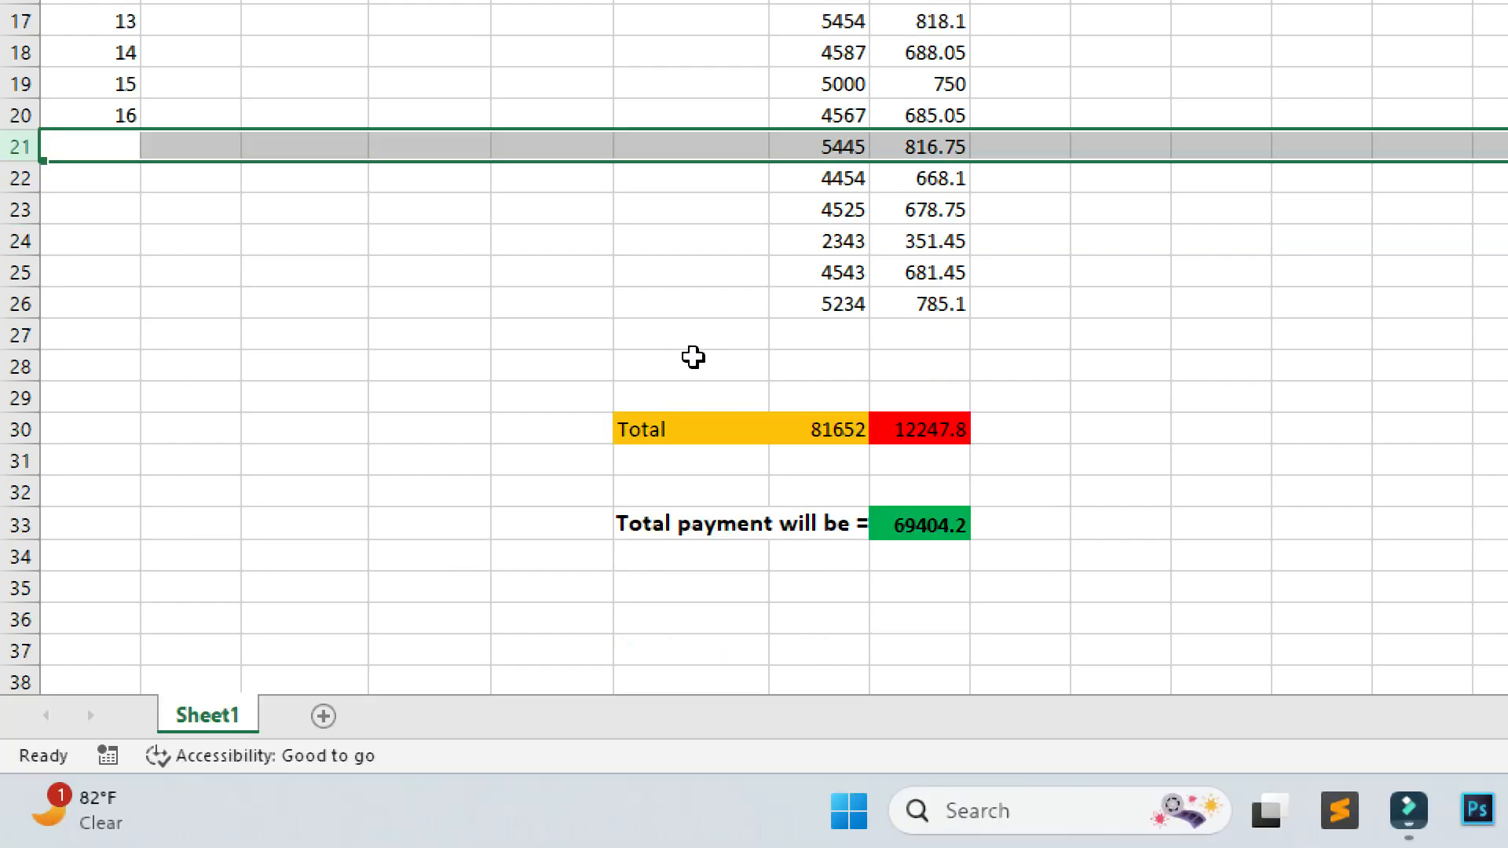
click(724, 364)
click(838, 363)
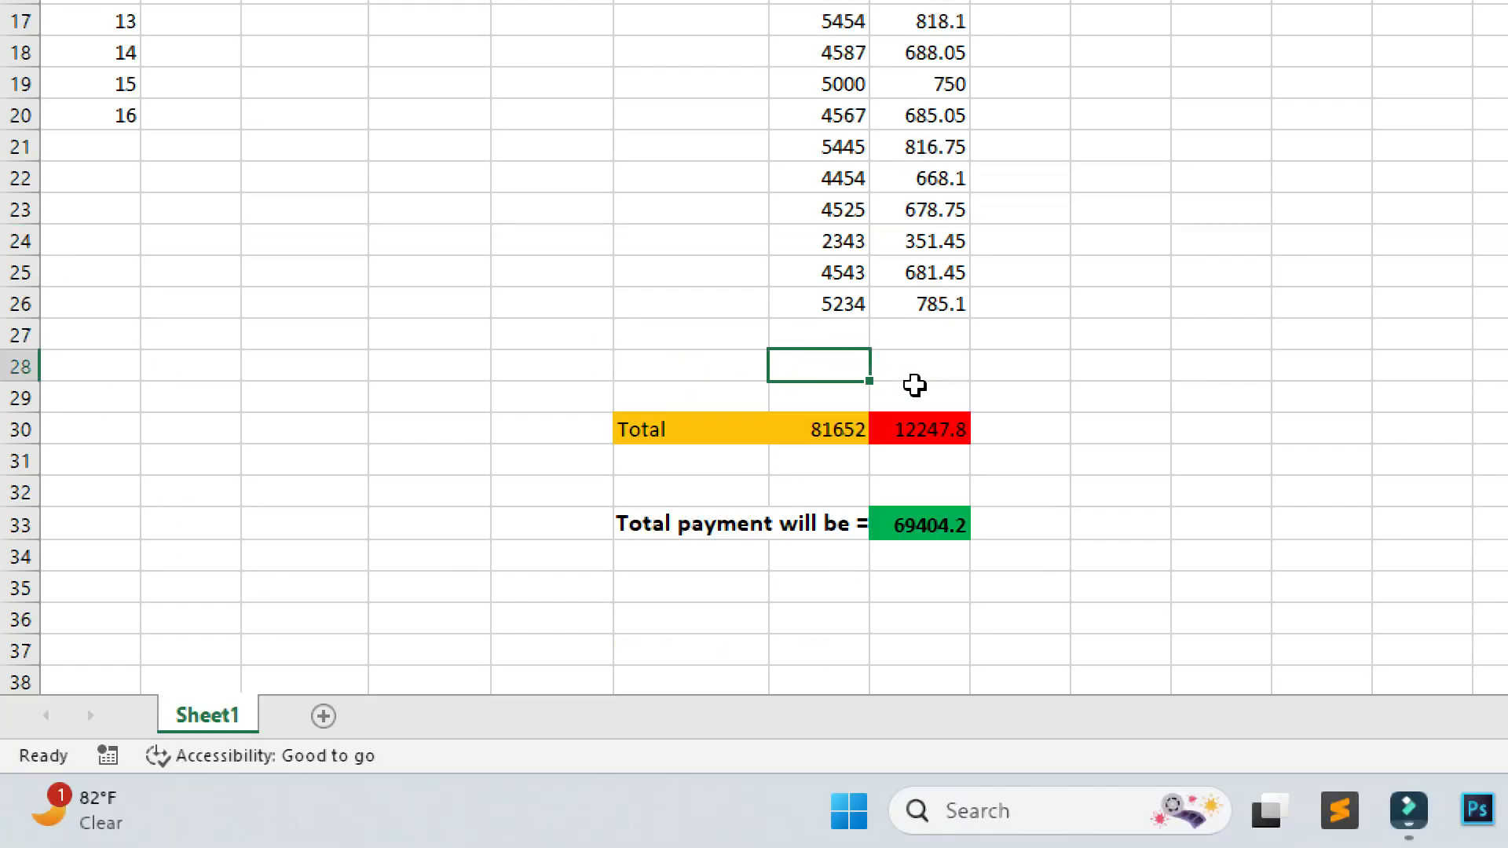
Label cell F28 'Mimimum Number' and autofit column F to the text.
click(733, 362)
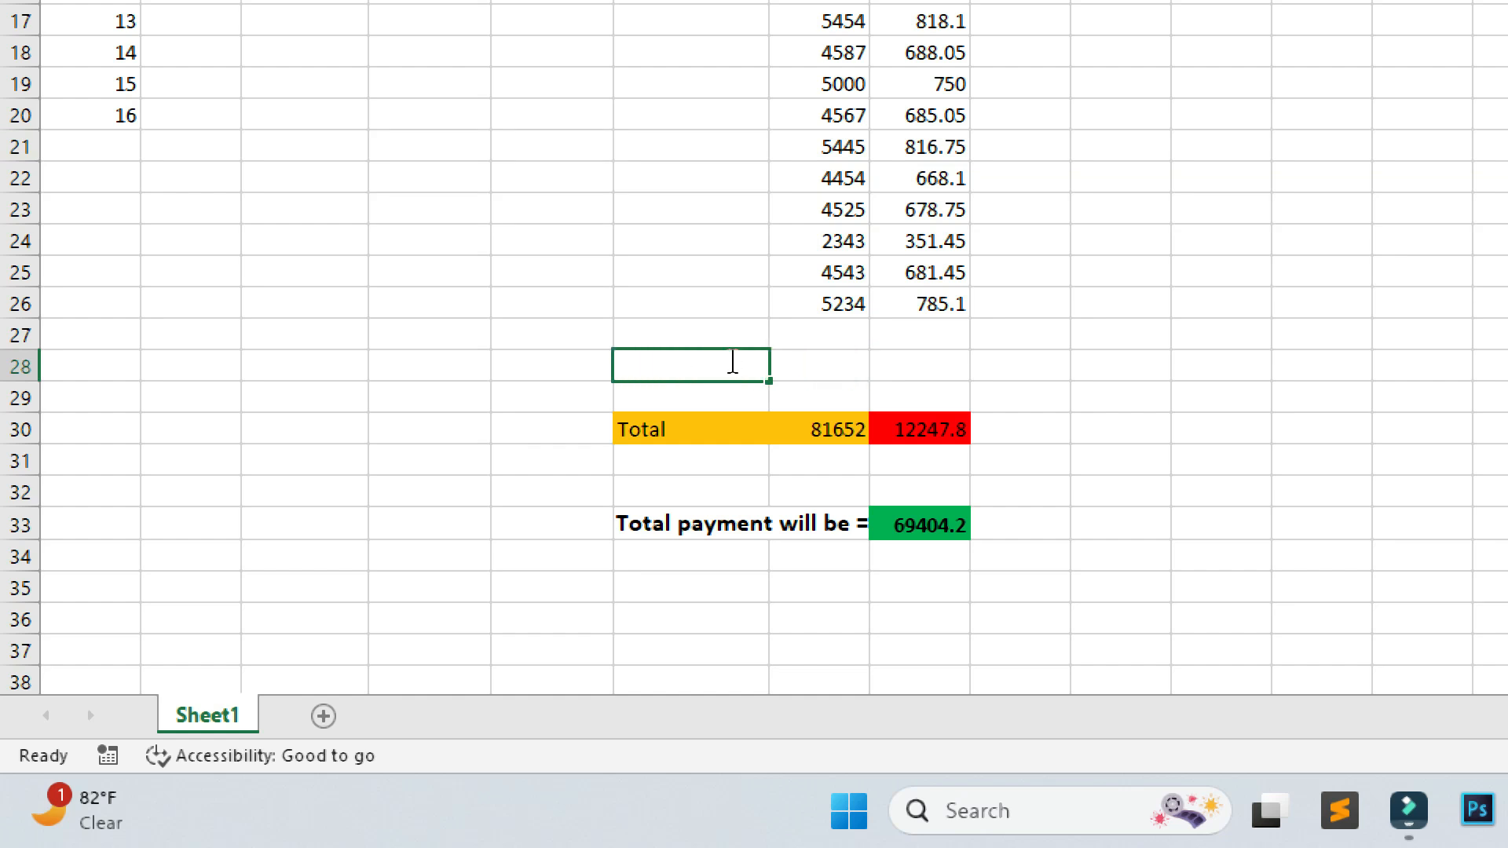
text(Mim)
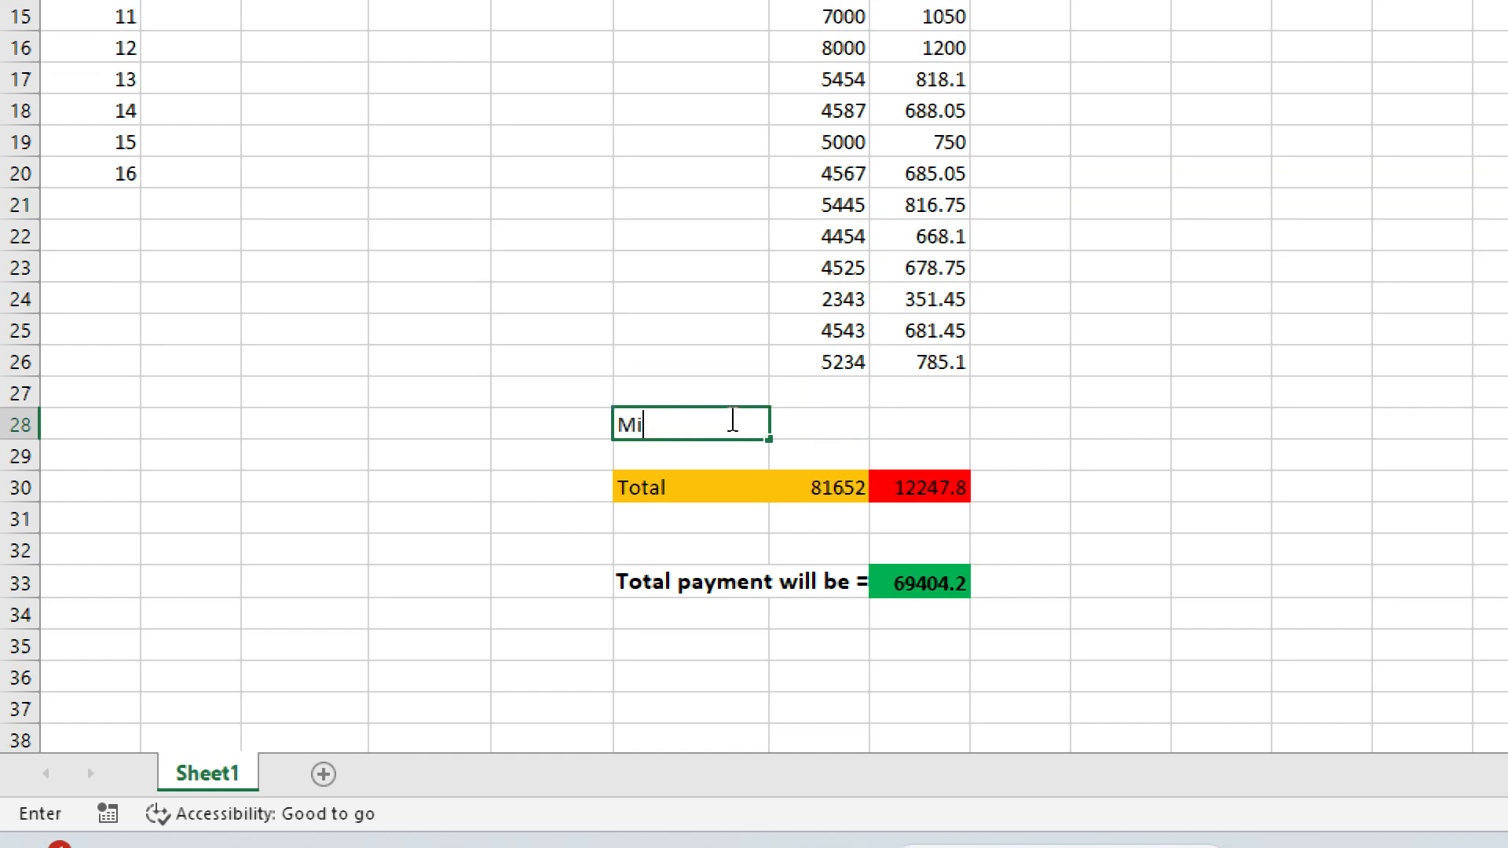
text(imum Number)
click(733, 369)
scroll(755, 186, up, 4)
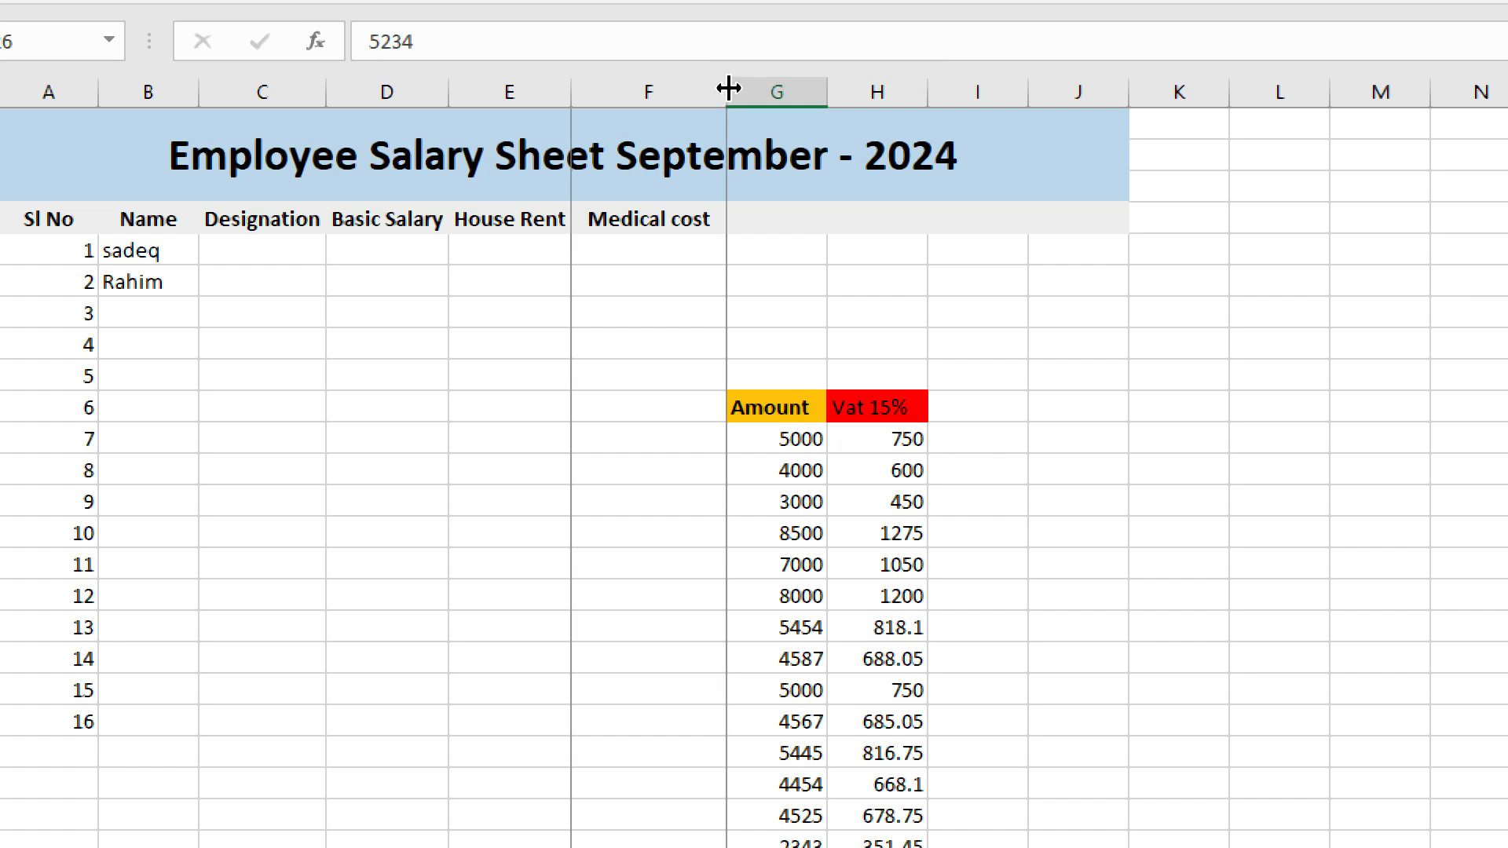
double_click(726, 55)
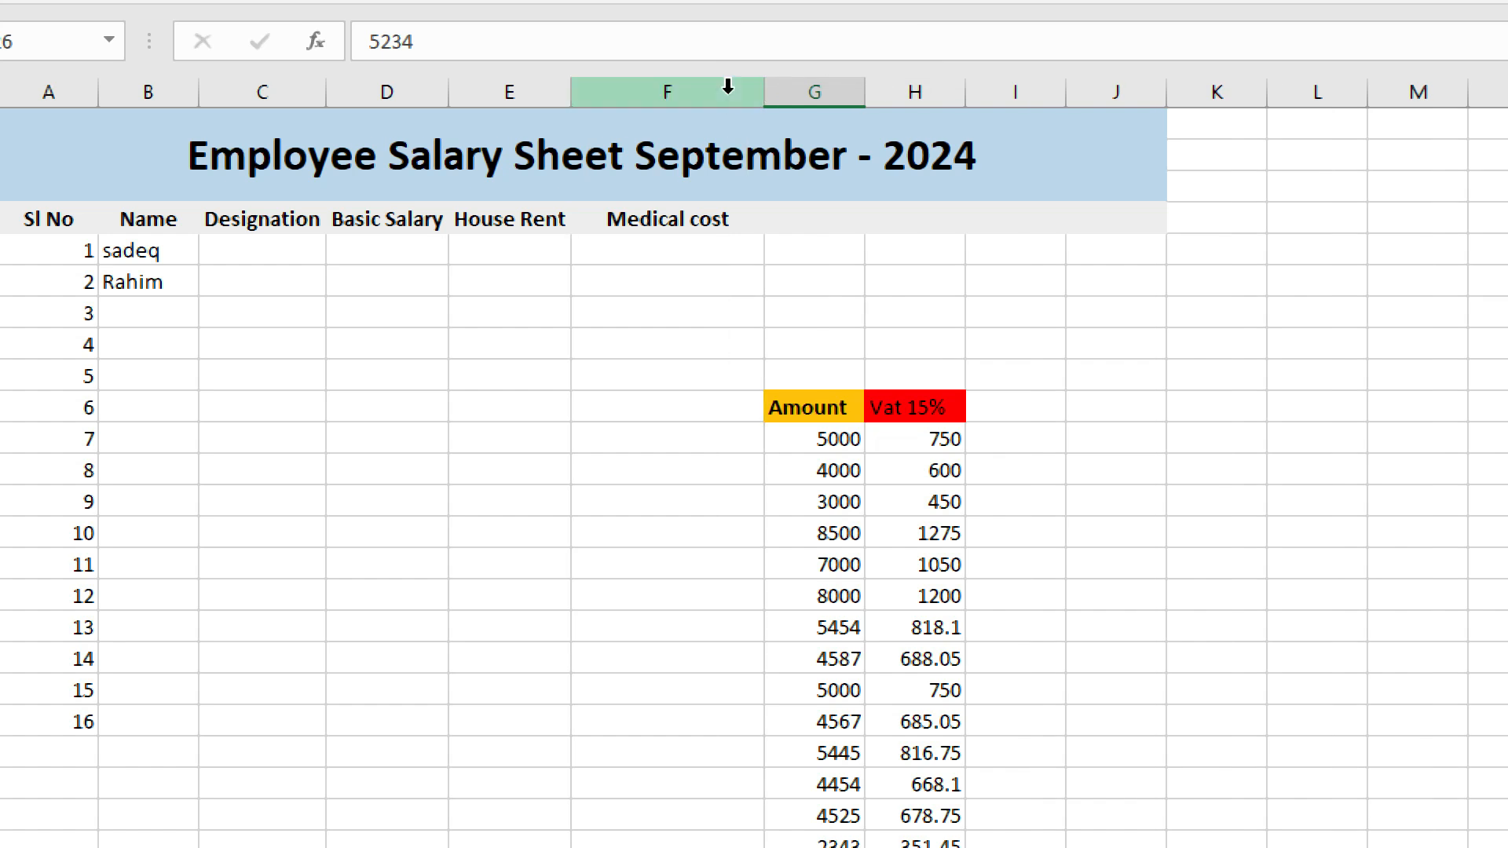
scroll(660, 592, down, 10)
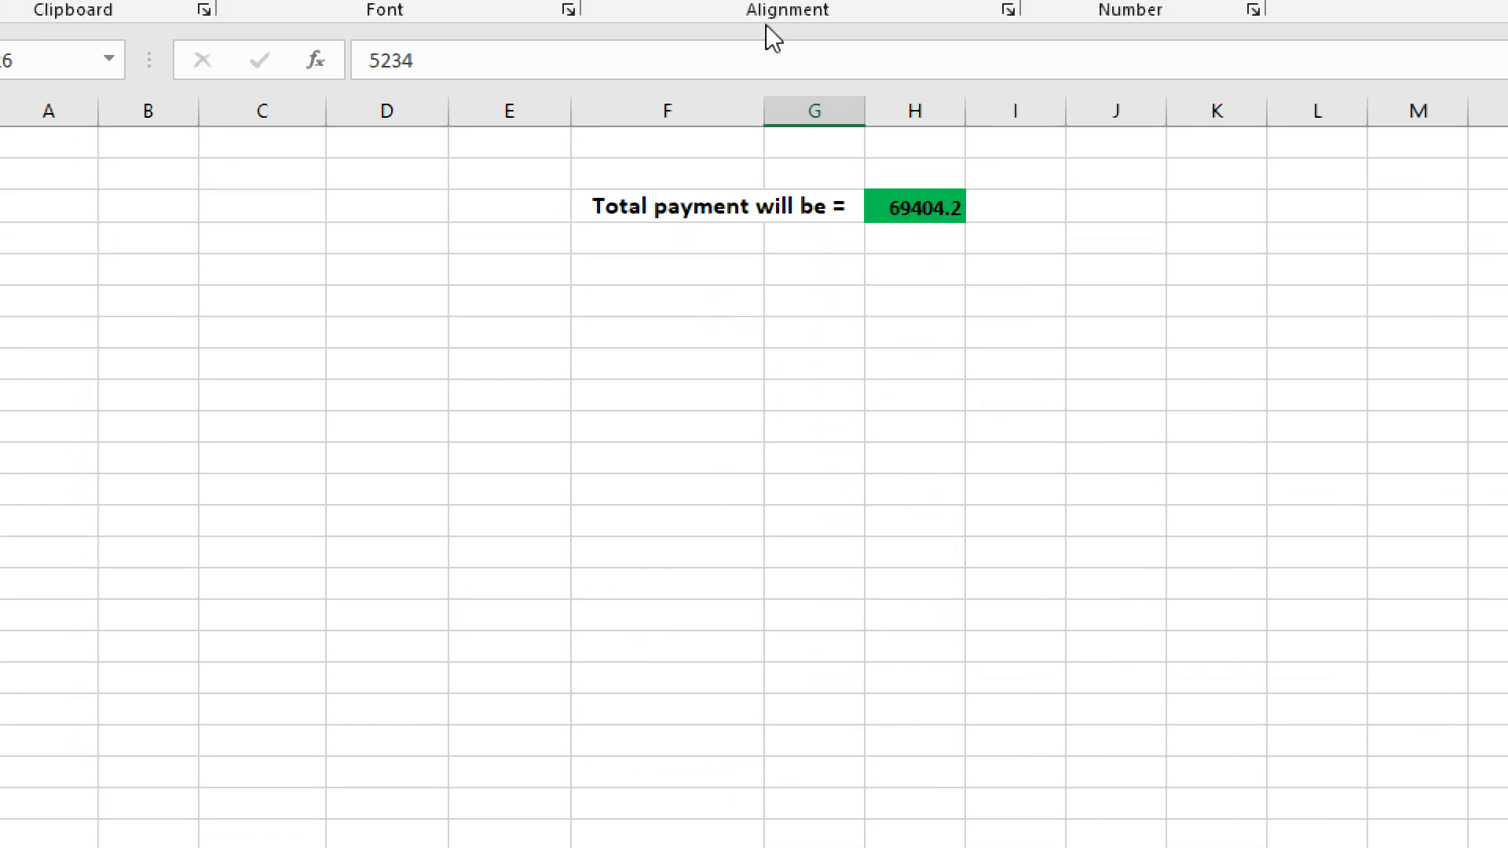
scroll(760, 259, up, 10)
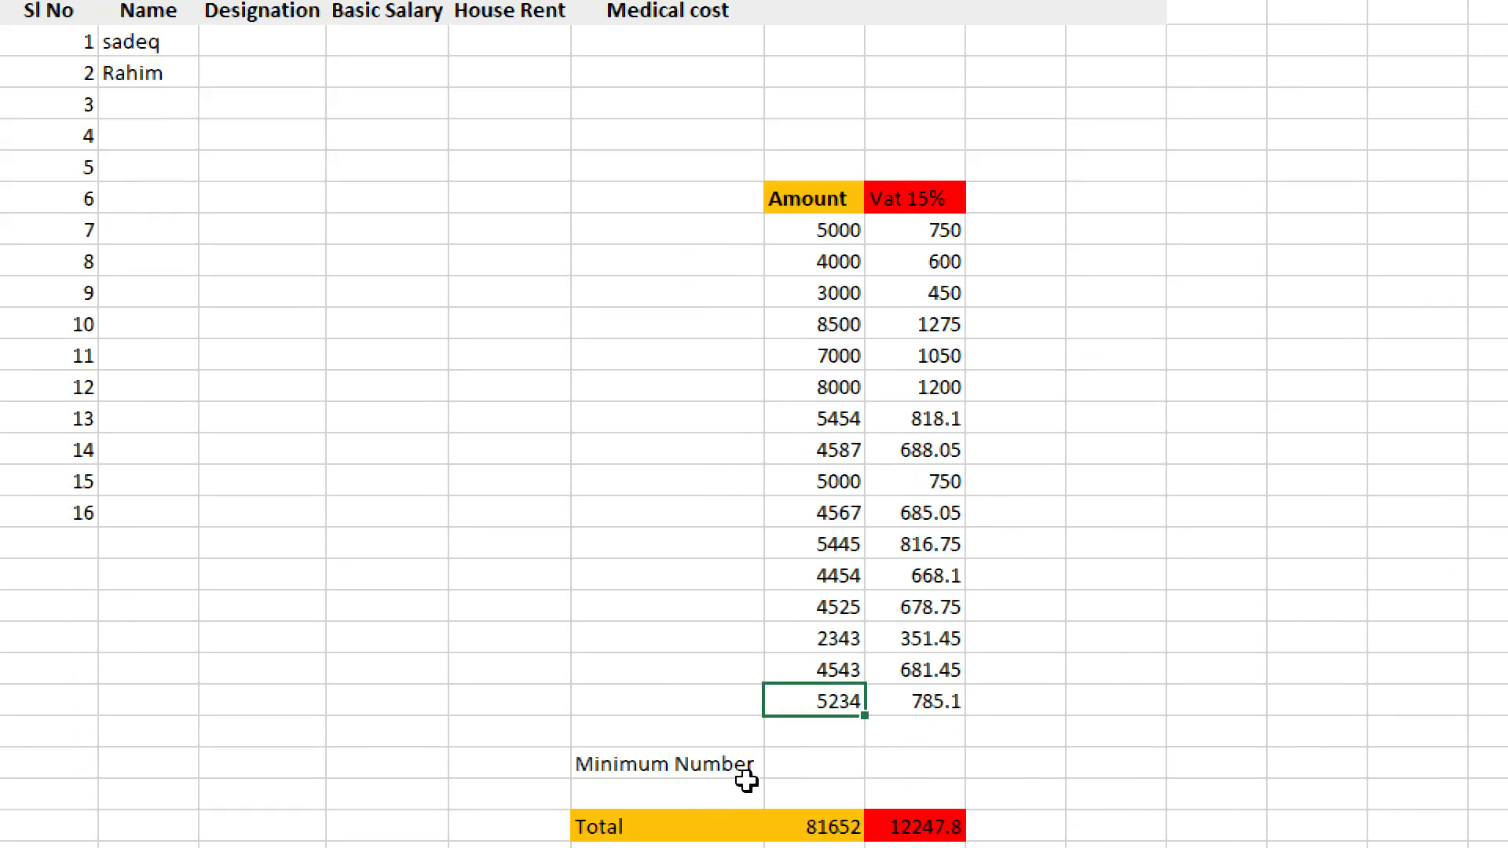
Enter =MIN(G11:G26) beside the label, returning 2343.
double_click(828, 779)
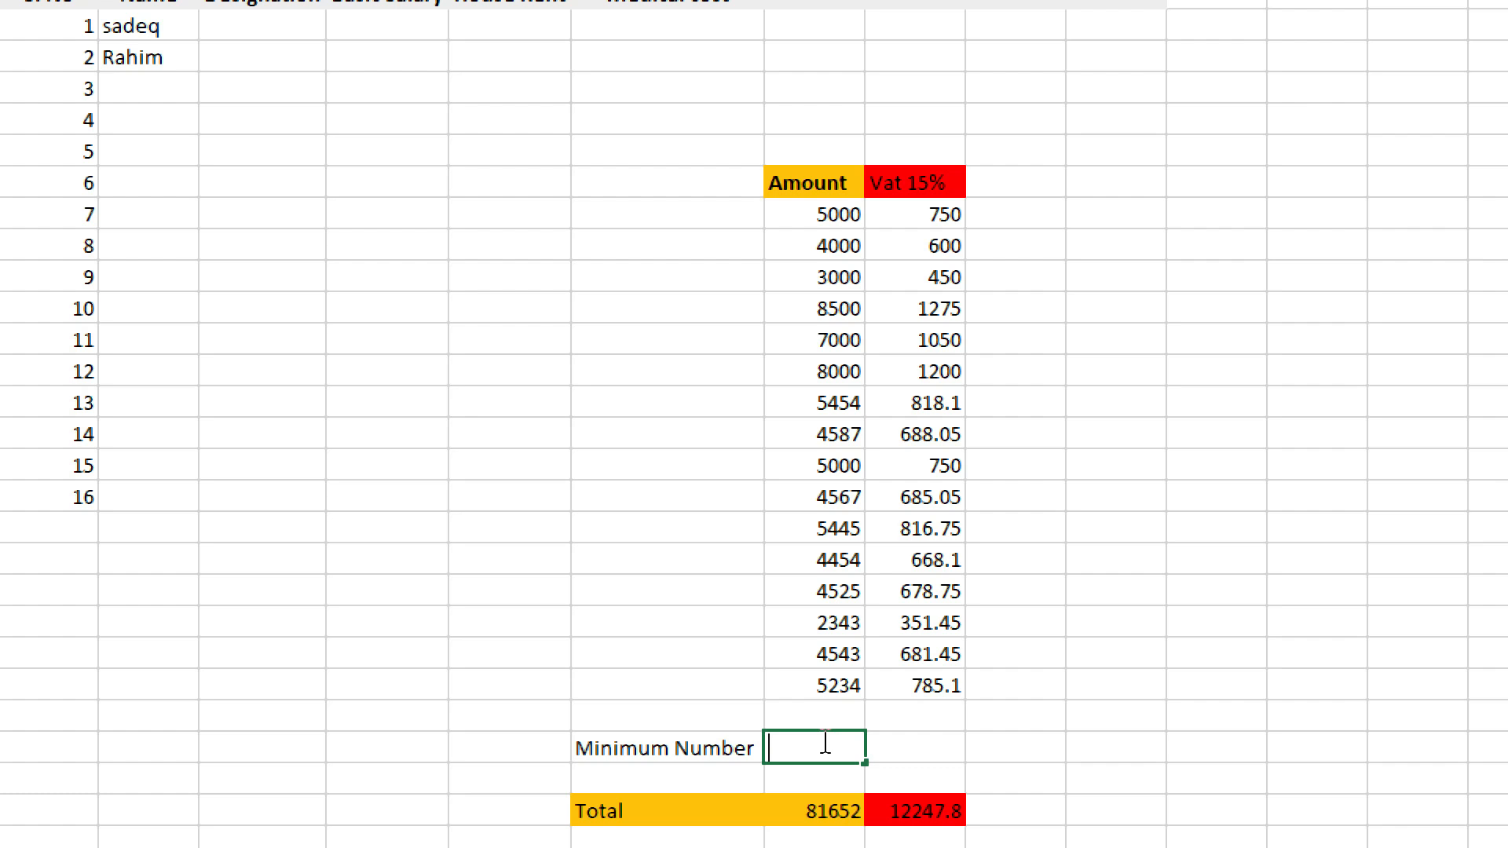
text(=mi)
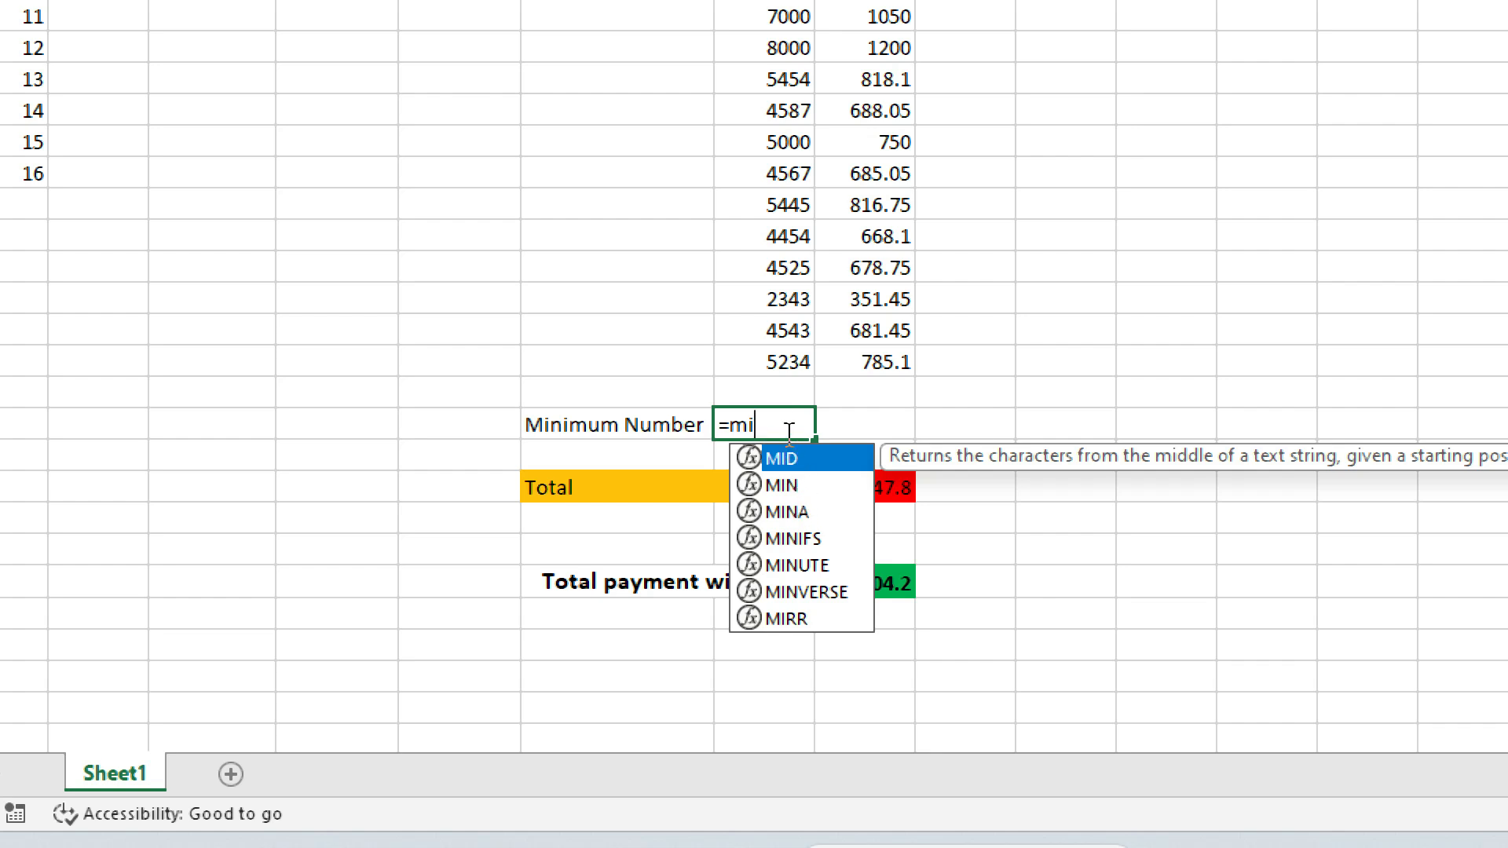
text(n)
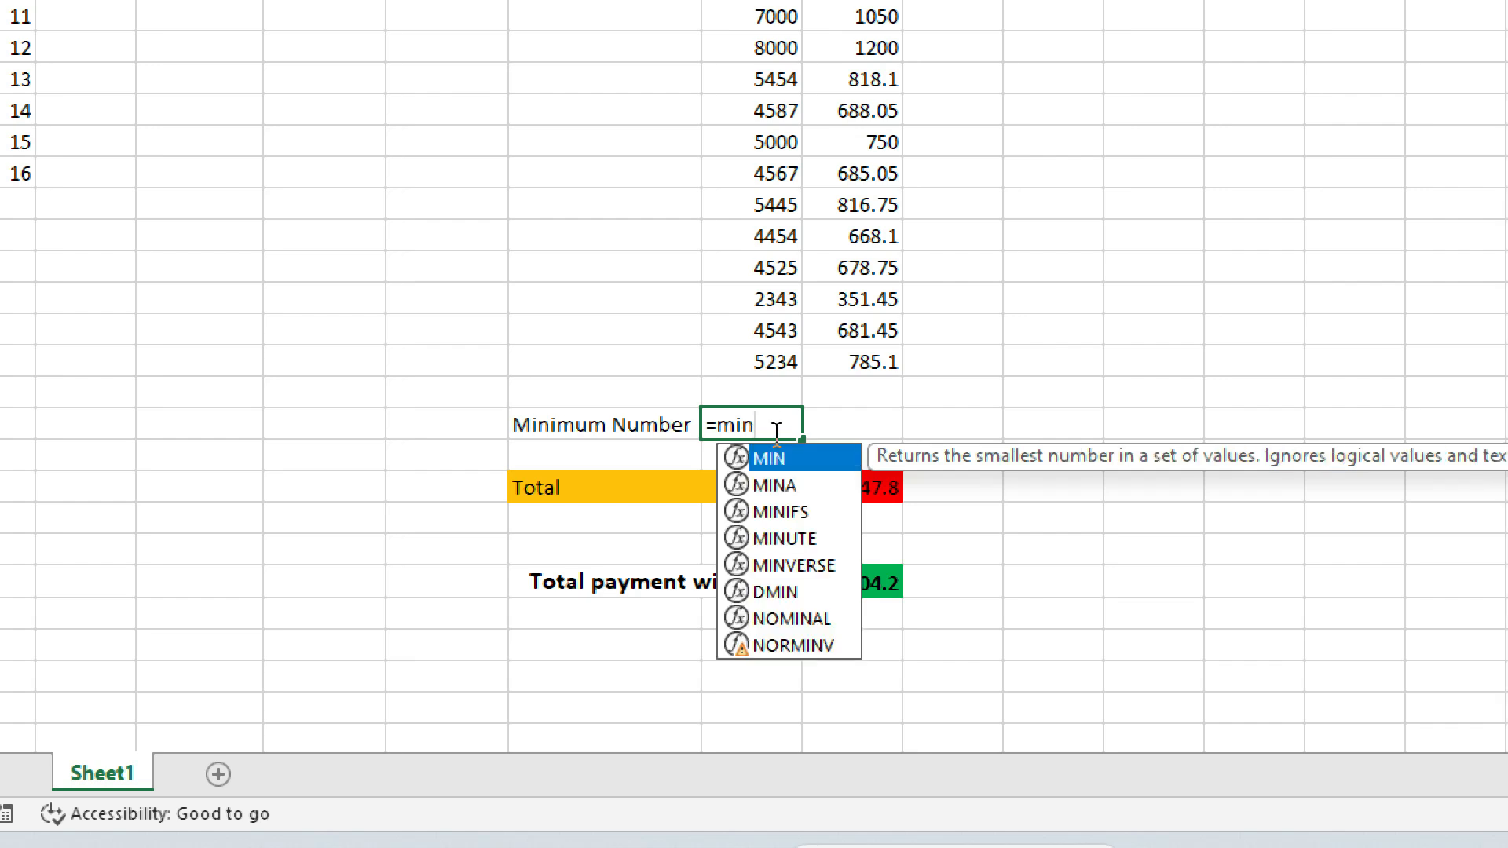
text(()
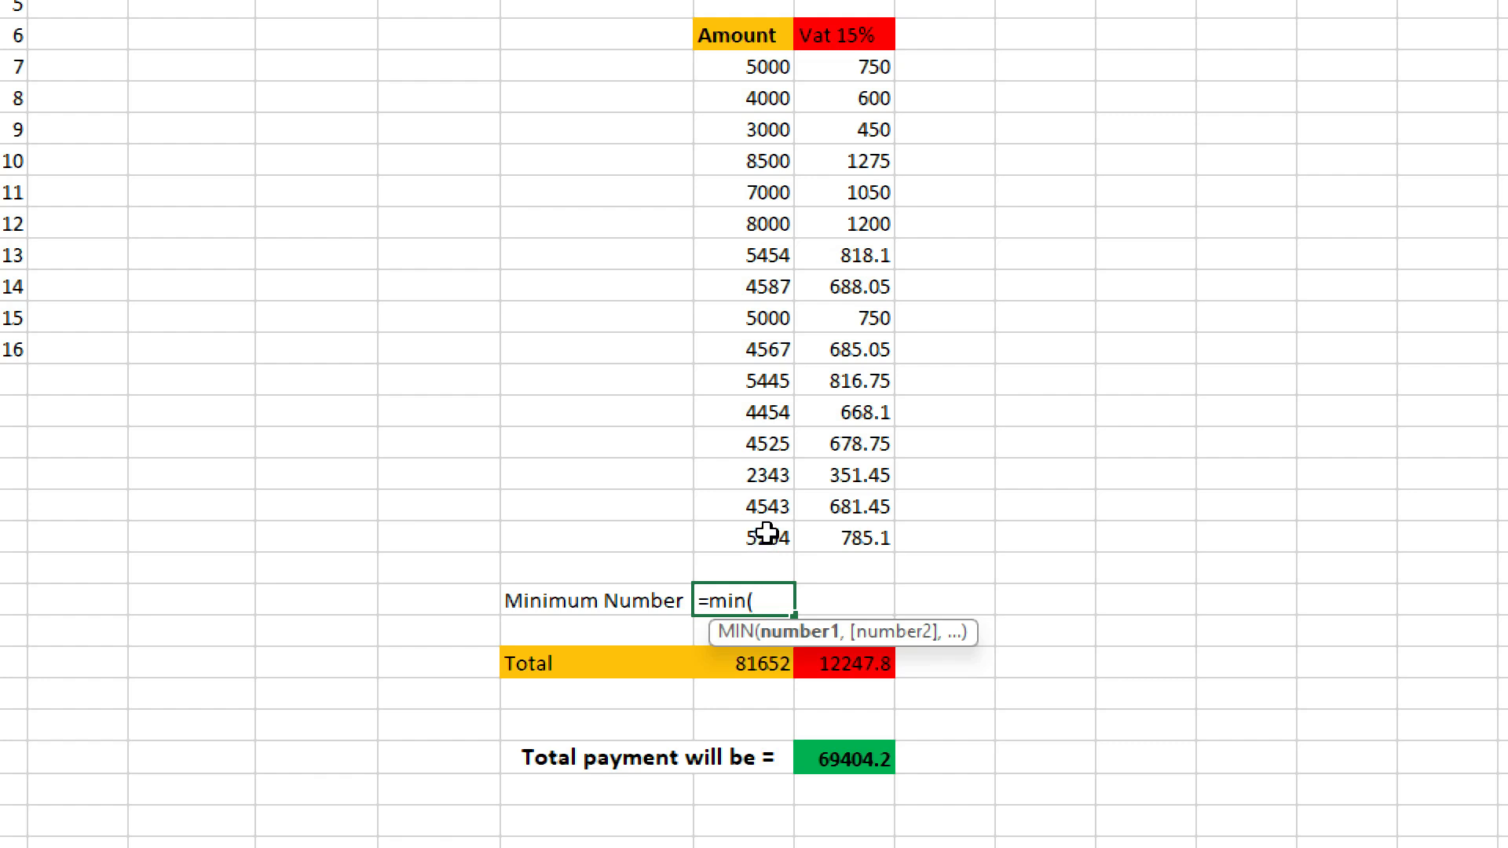
click(760, 67)
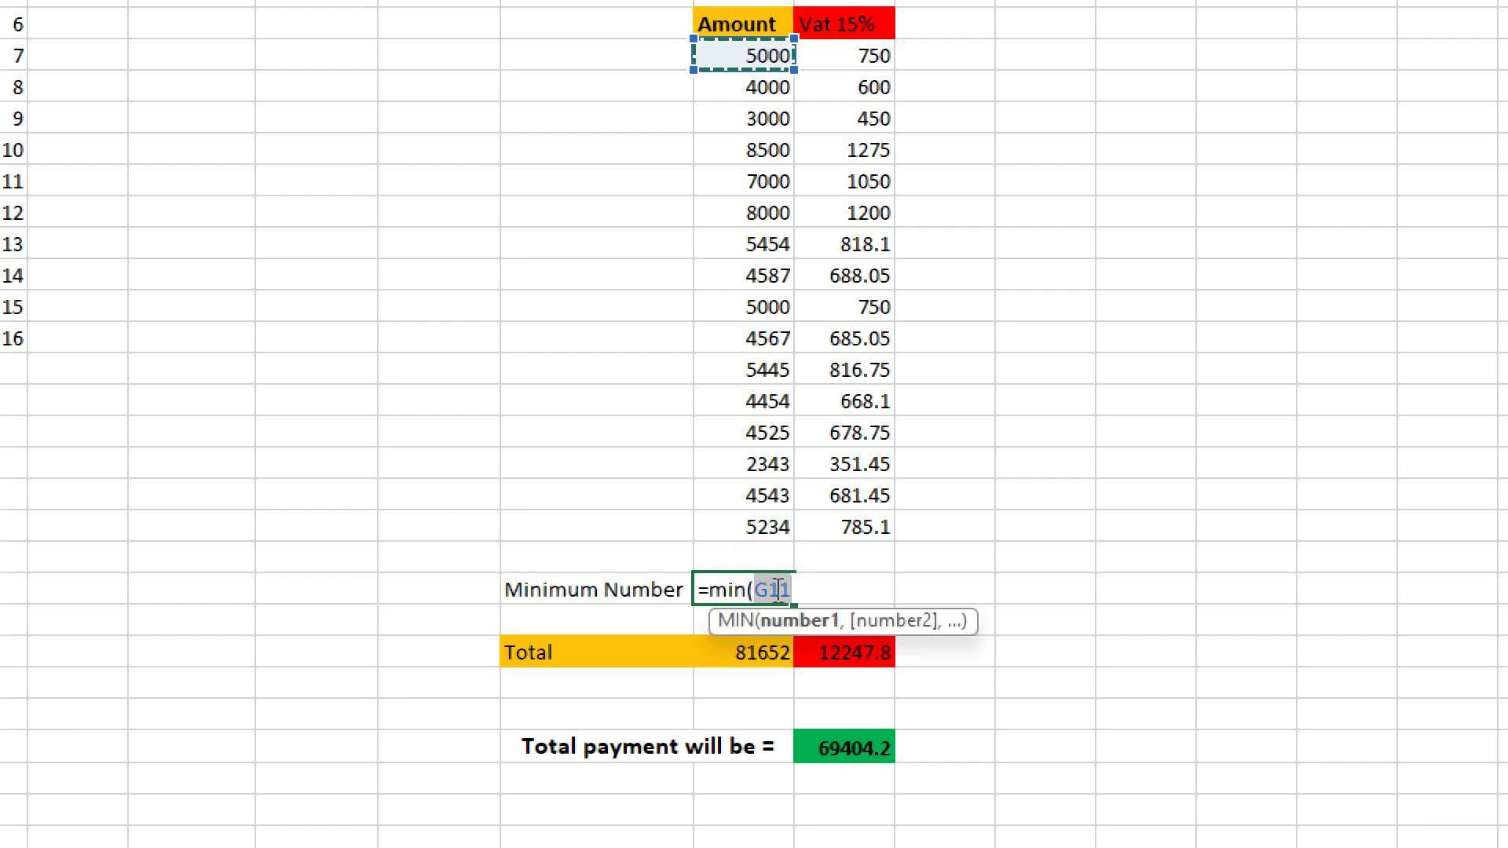
click(793, 587)
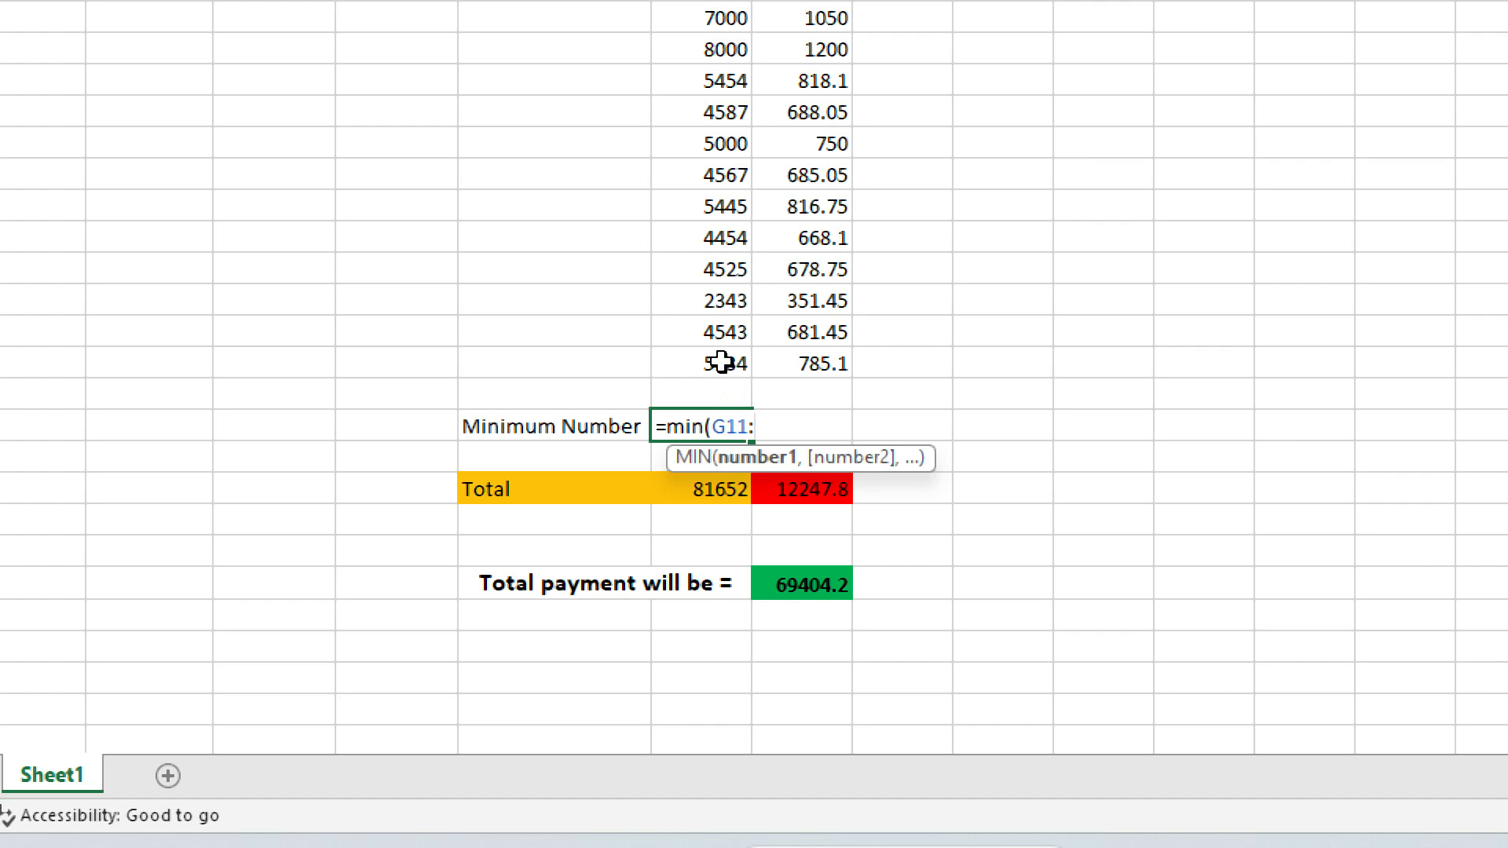
click(721, 363)
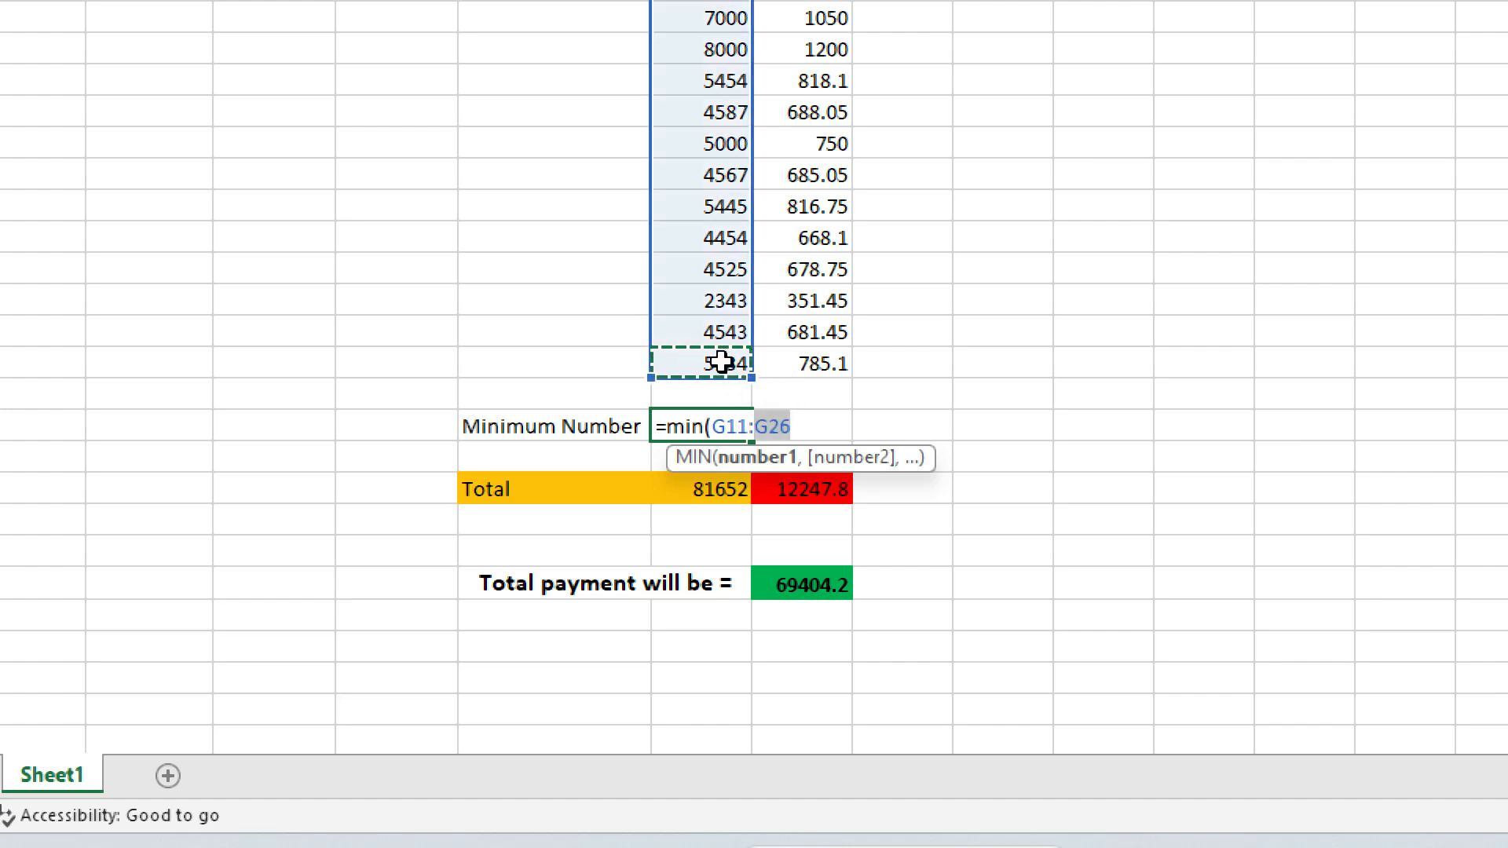
text())
key(Return)
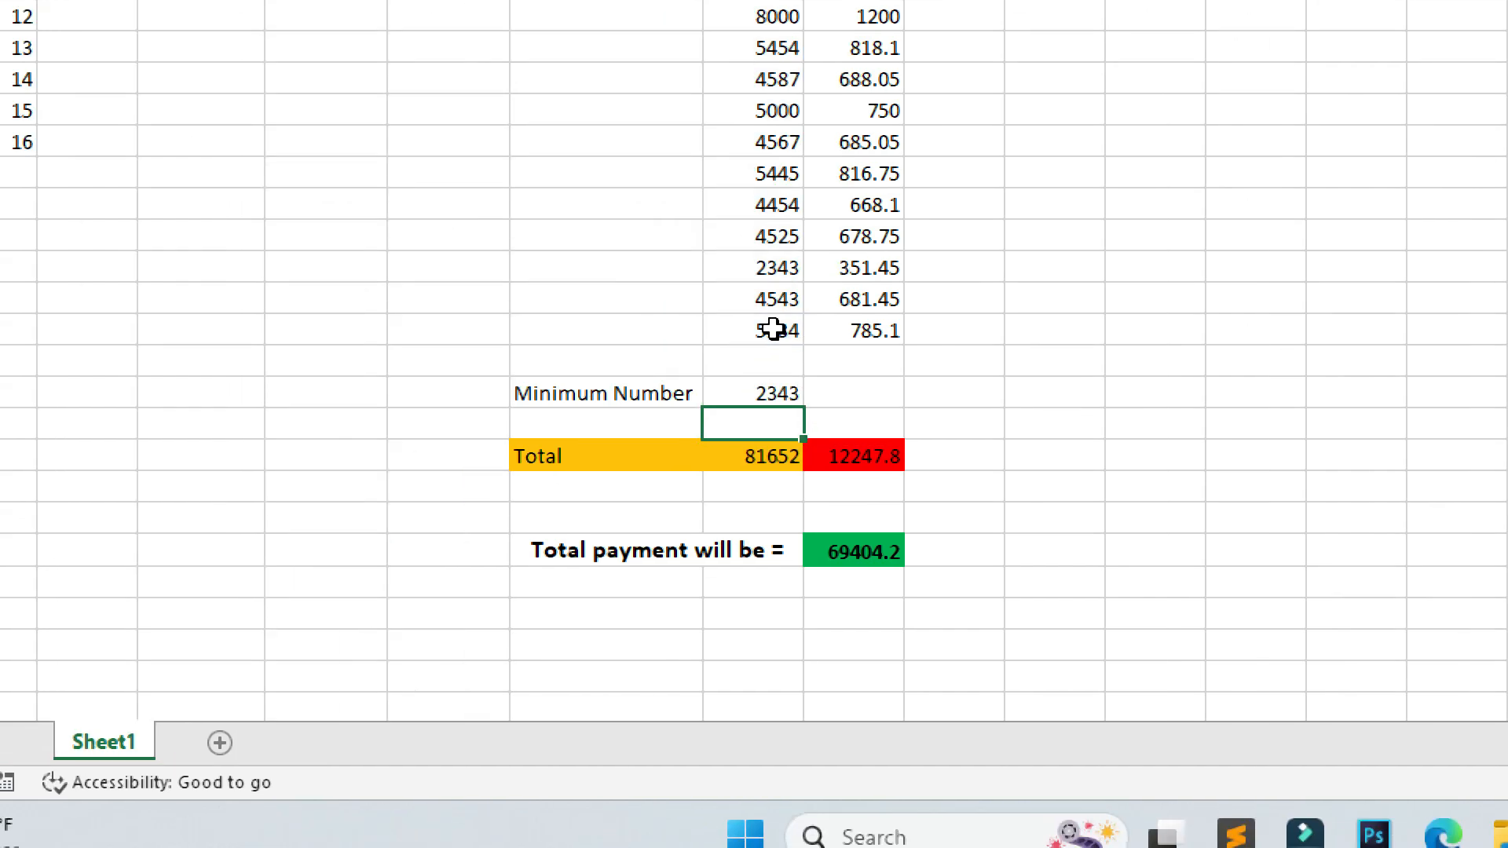
click(761, 392)
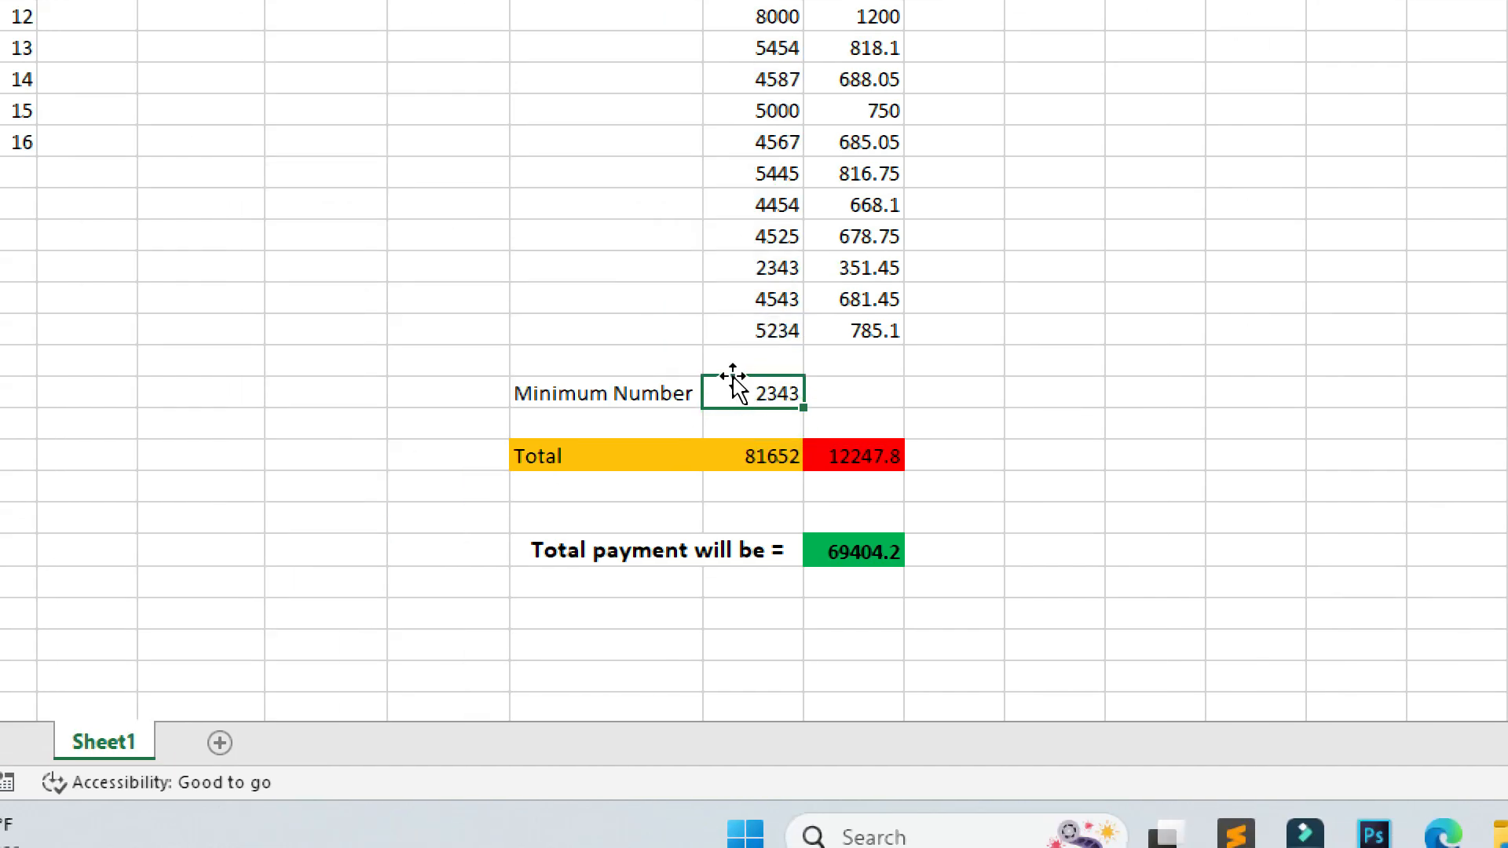
Select the 2343 Amount cell and compare it with the Minimum Number result.
click(762, 265)
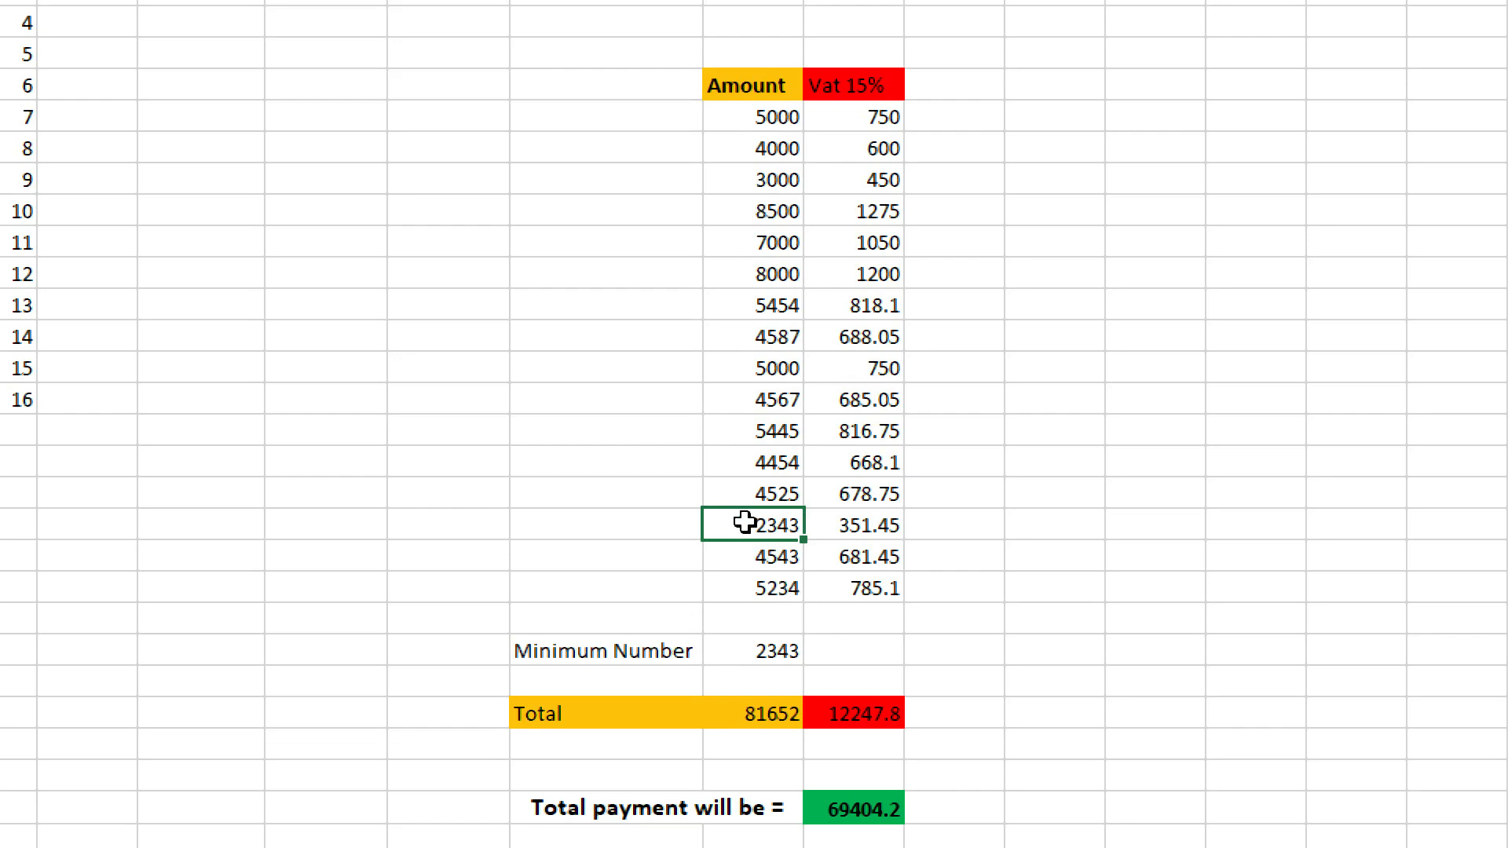
click(754, 650)
key(Up)
click(757, 524)
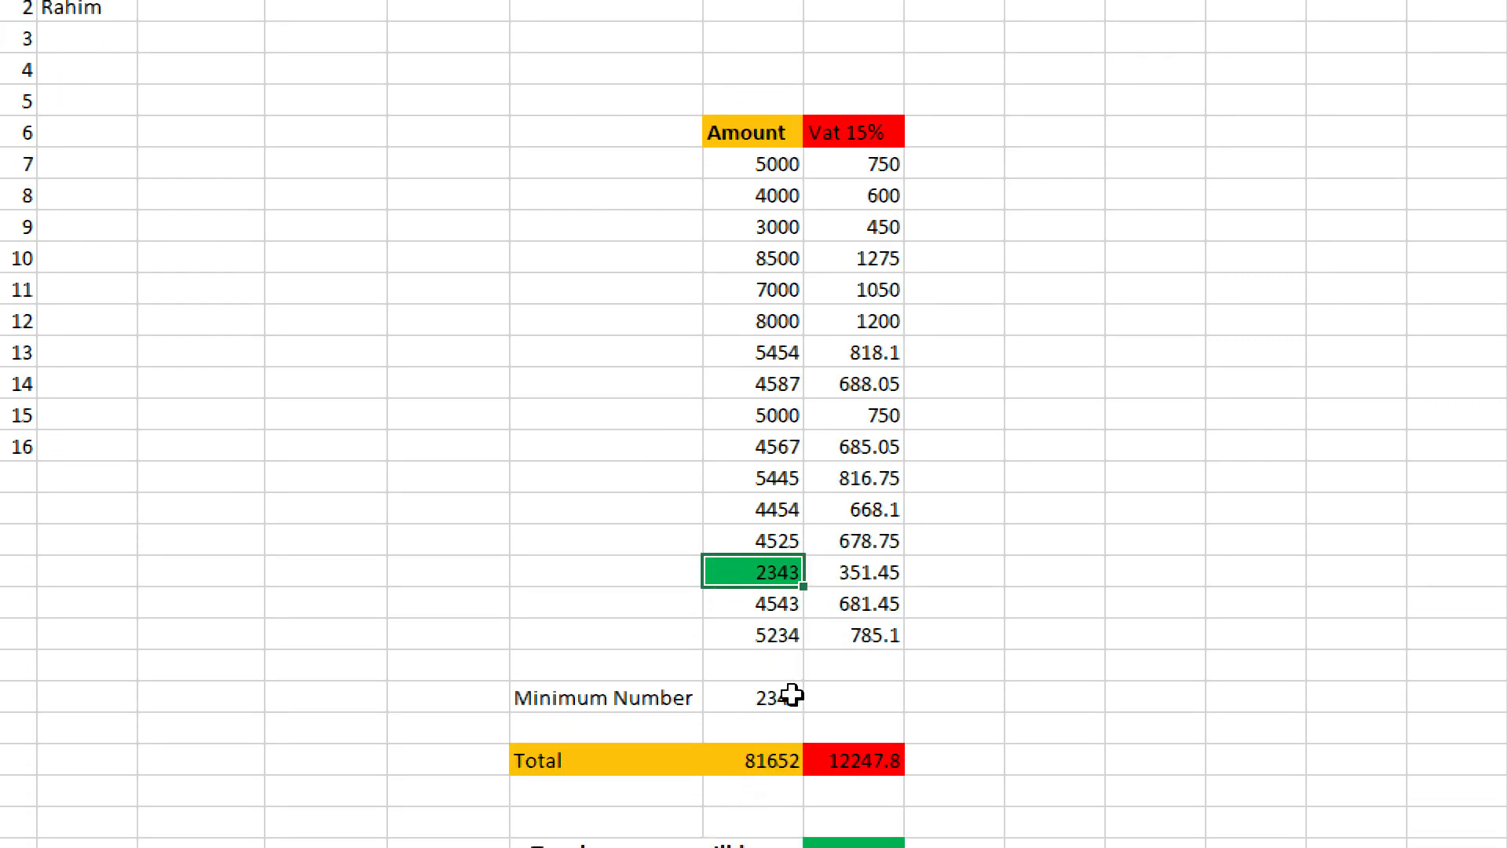
click(712, 706)
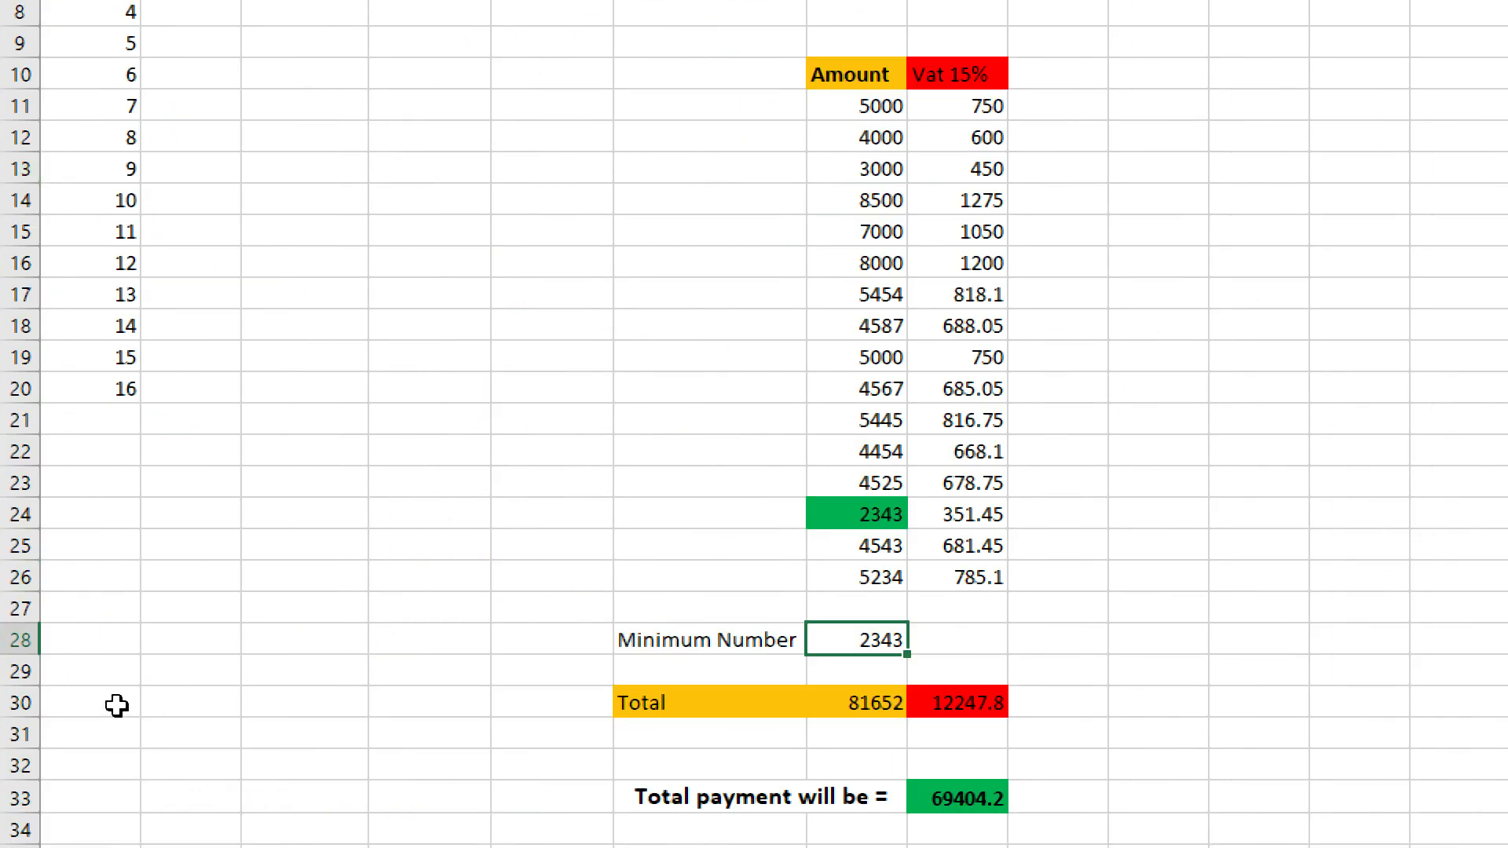
Insert three blank rows at row 29 and one above the Minimum Number row.
click(20, 671)
right_click(20, 669)
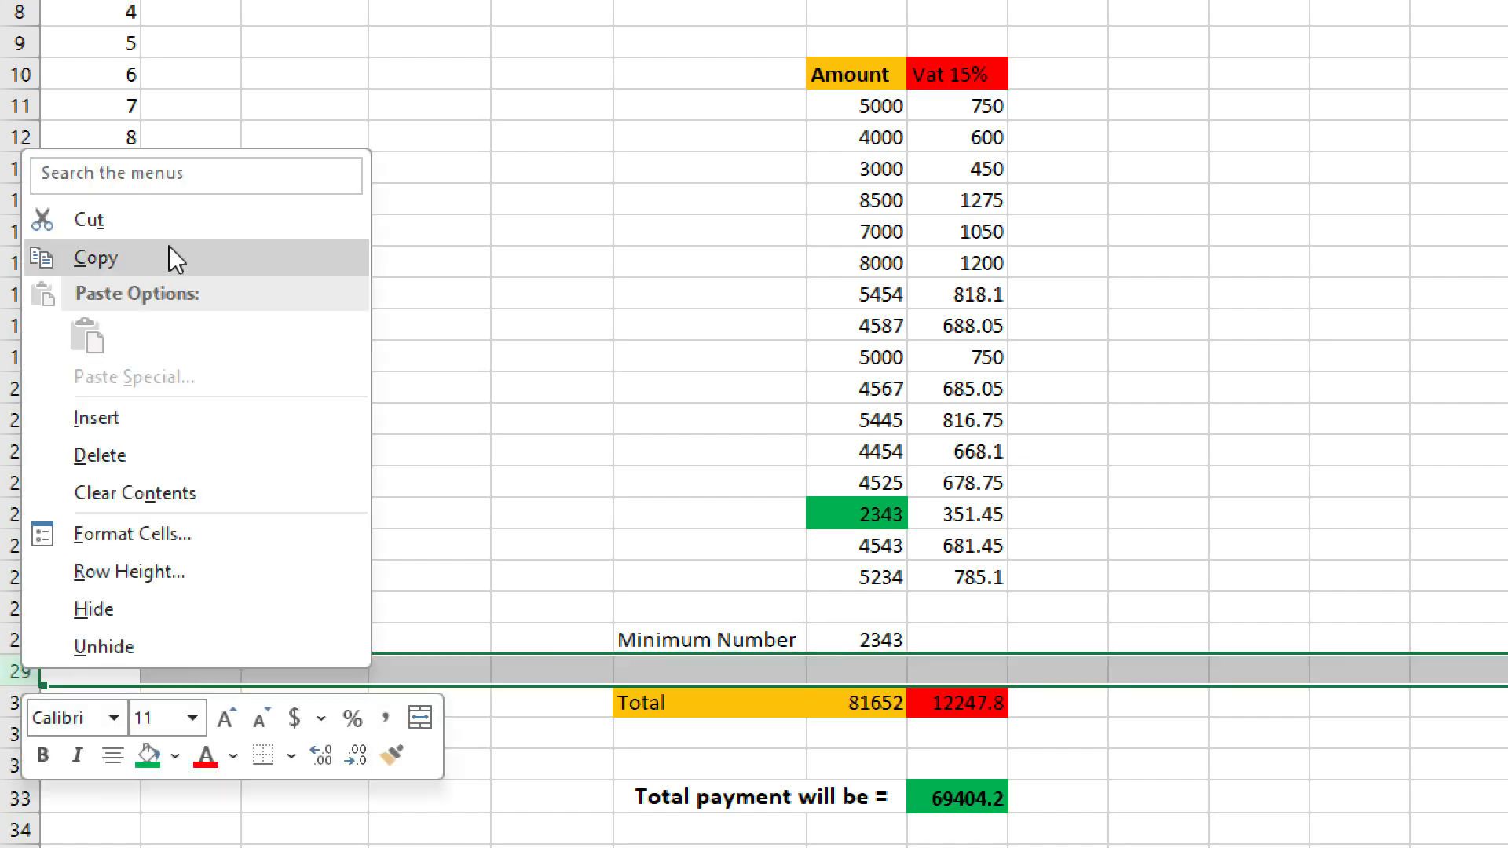
click(95, 419)
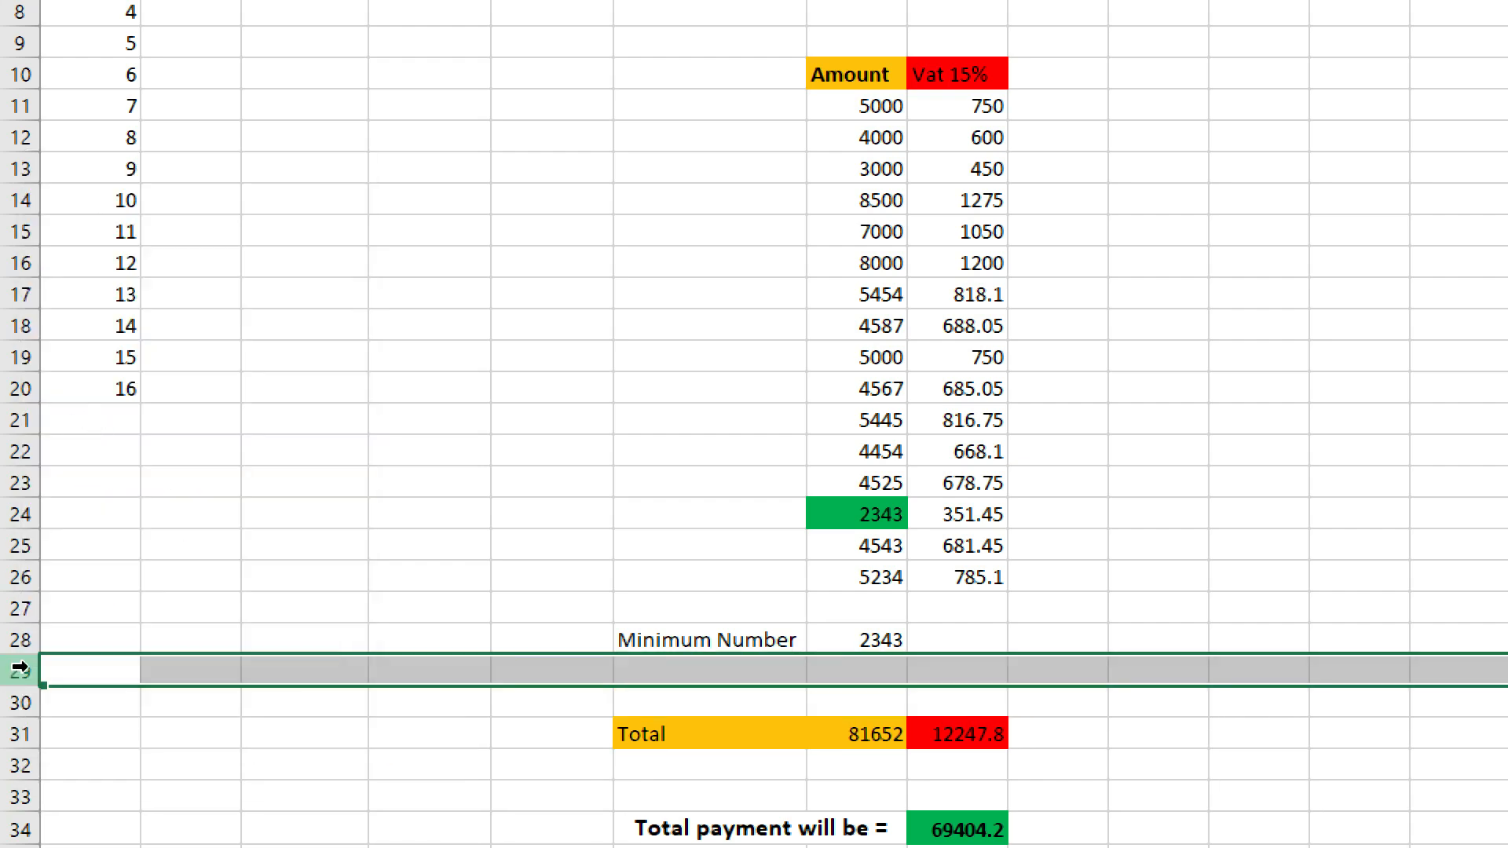
right_click(19, 670)
click(141, 416)
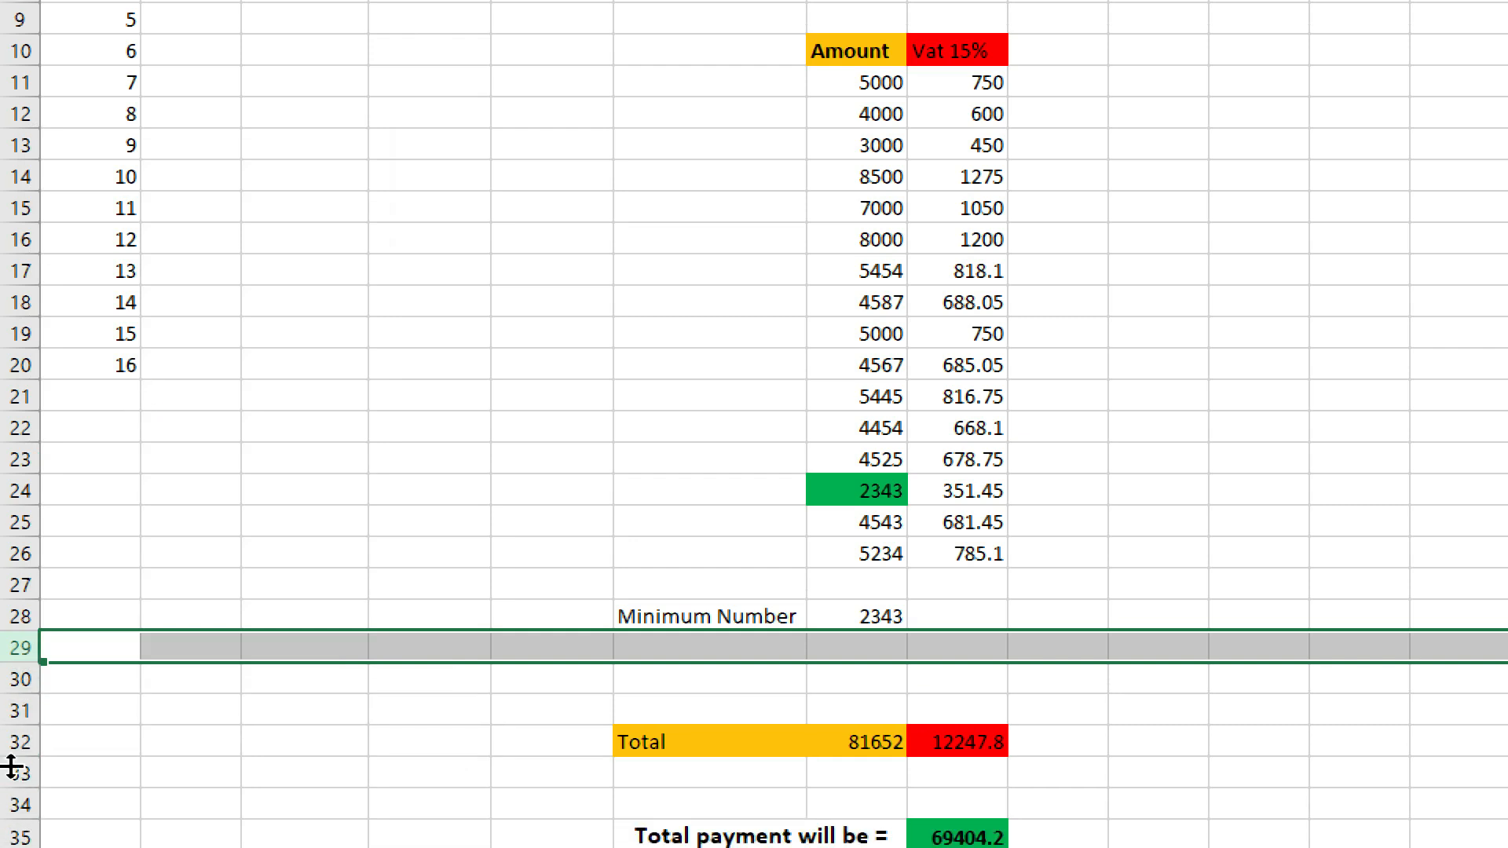
right_click(31, 666)
click(150, 394)
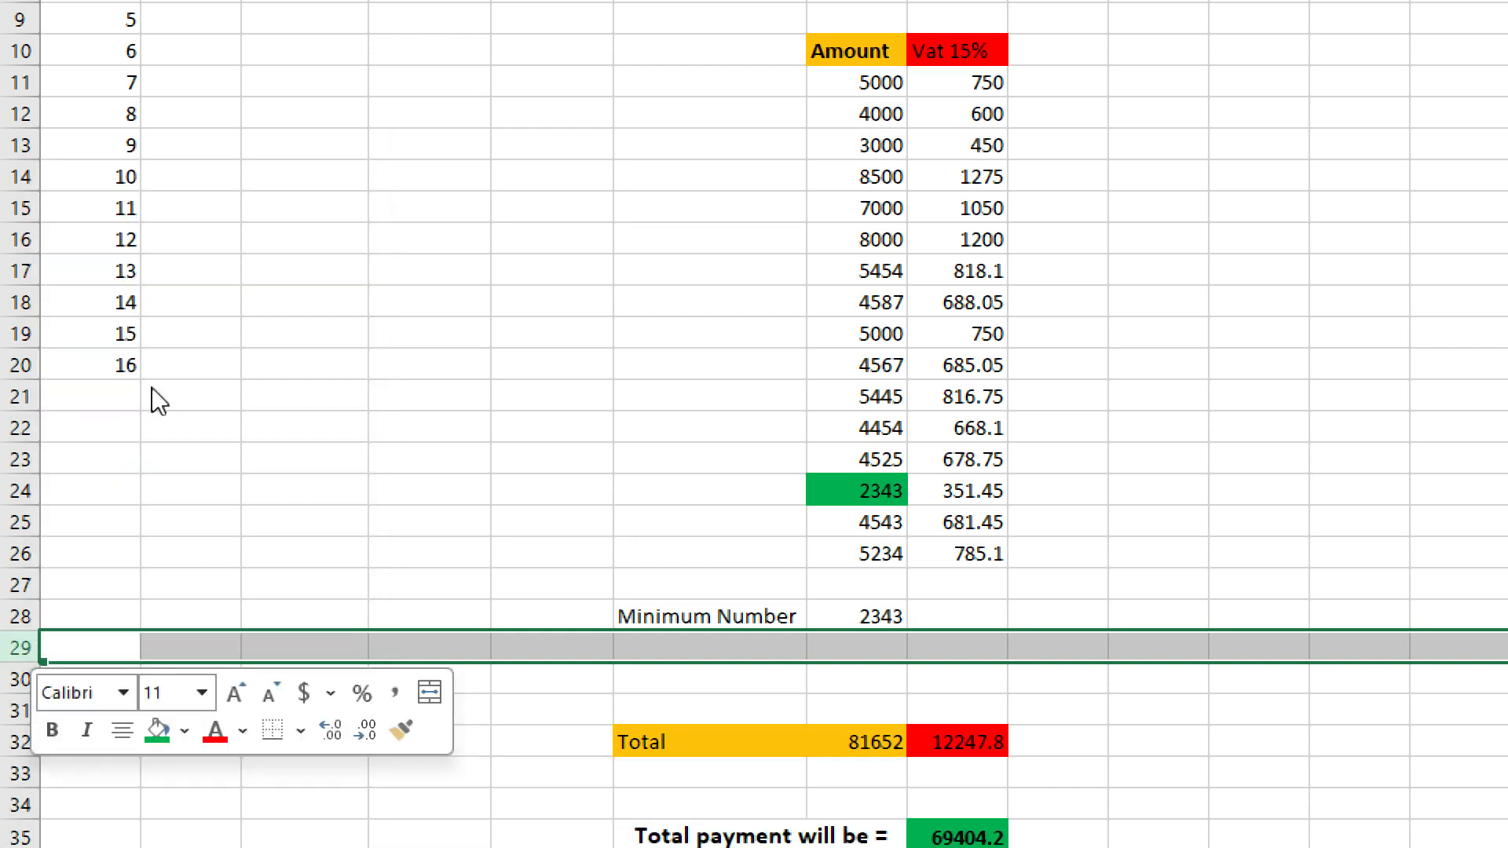
right_click(10, 609)
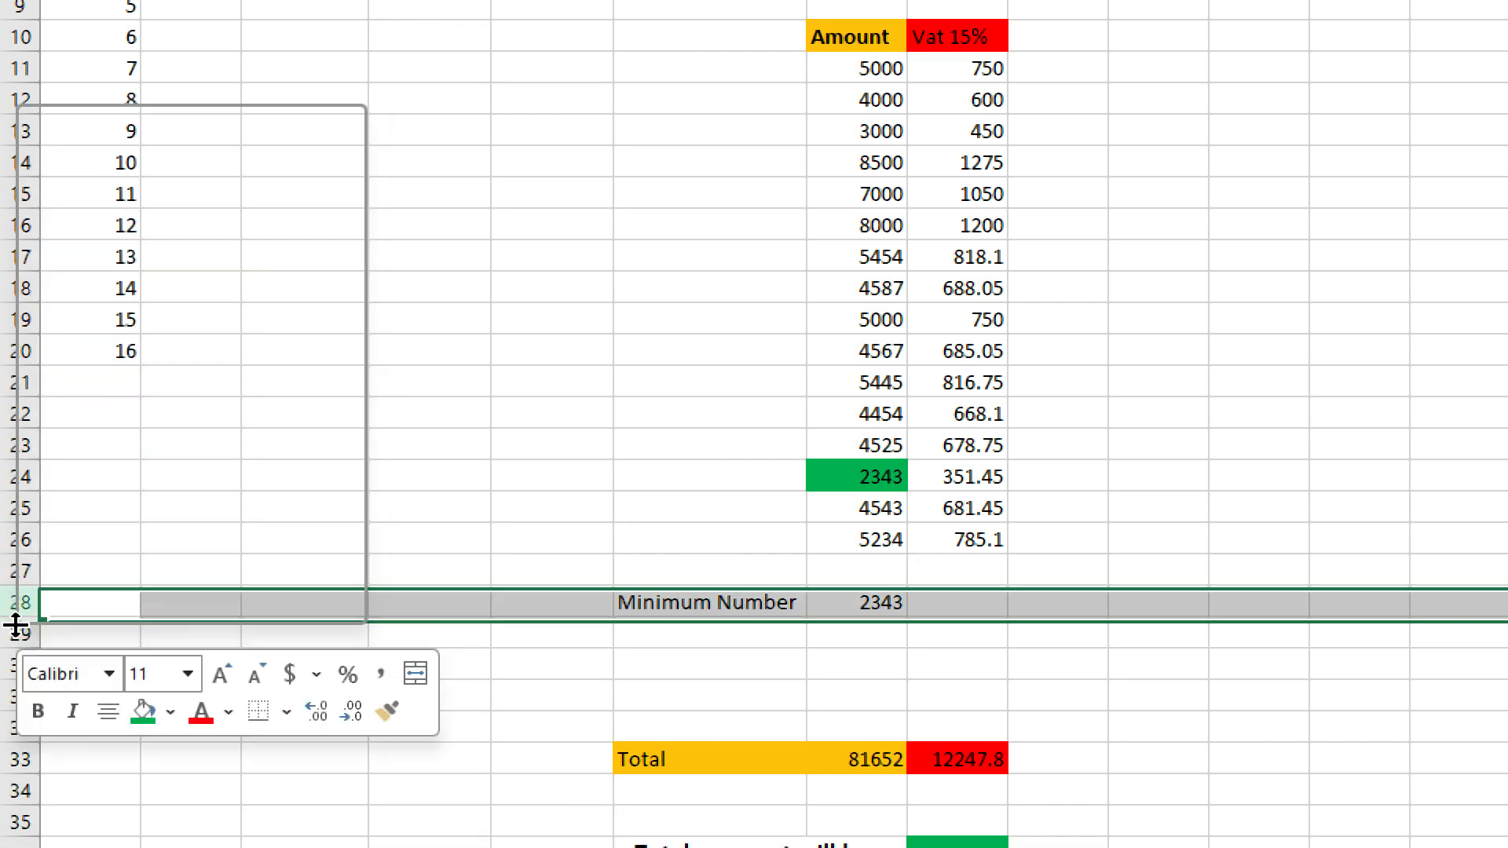
key(Escape)
key(ctrl+shift+plus)
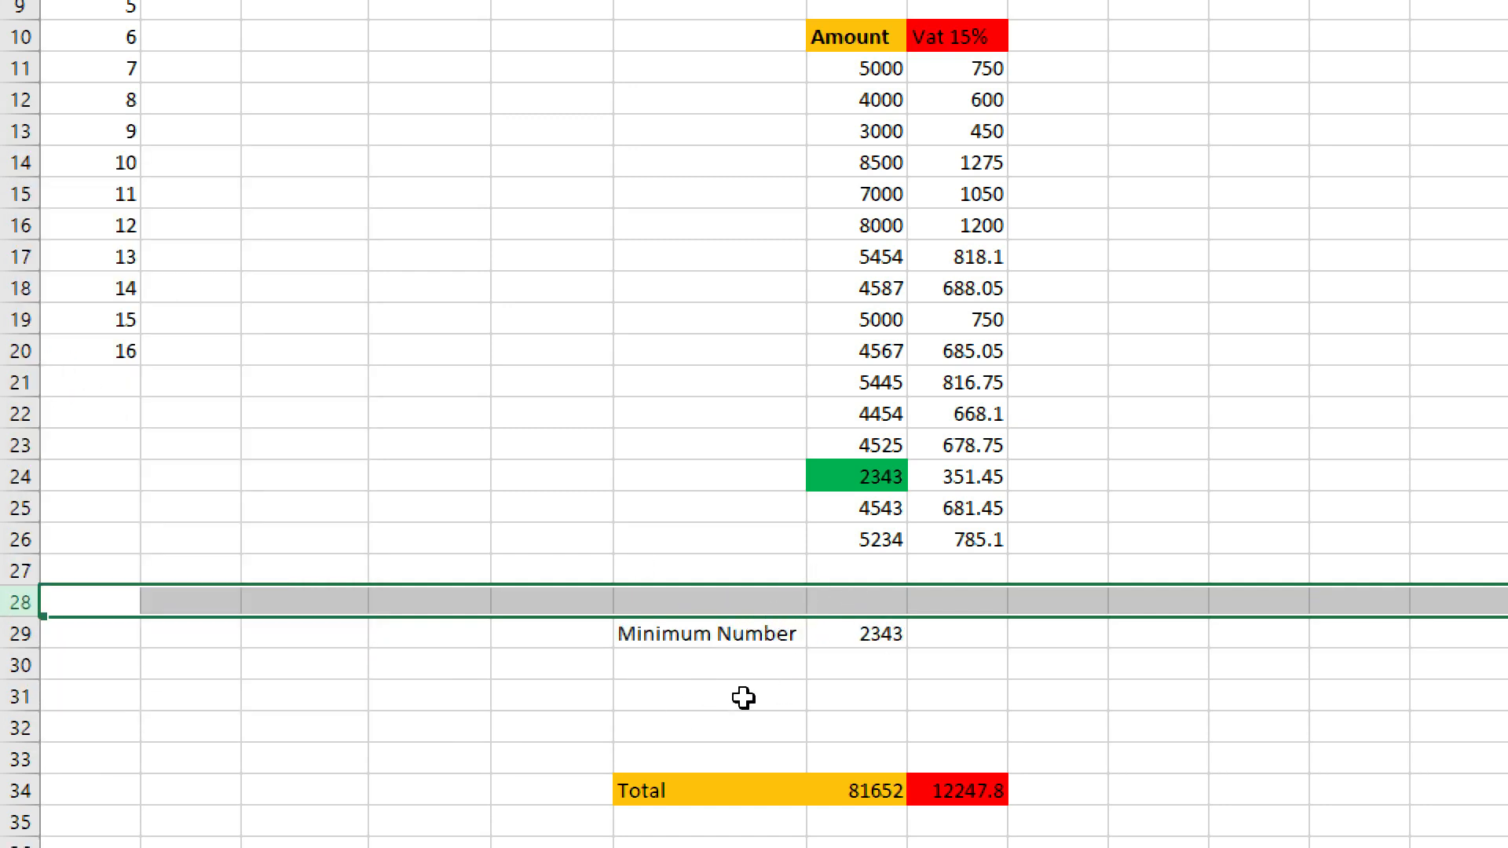
Type 'Maximum Number' in D31 and enter =MAX(G11:G26) in E31, returning 8500.
click(689, 698)
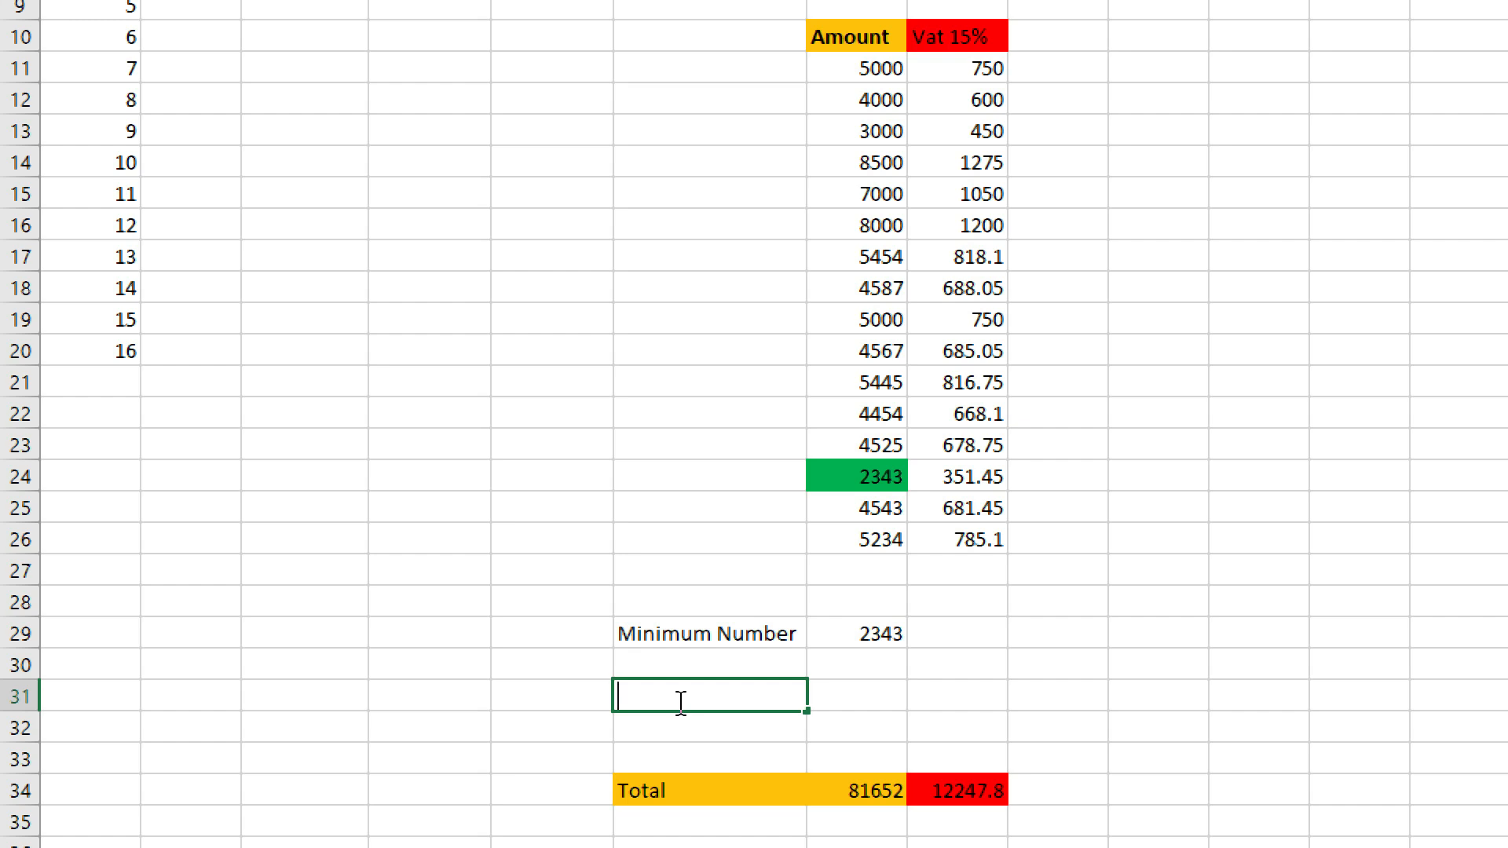
text(Maxim)
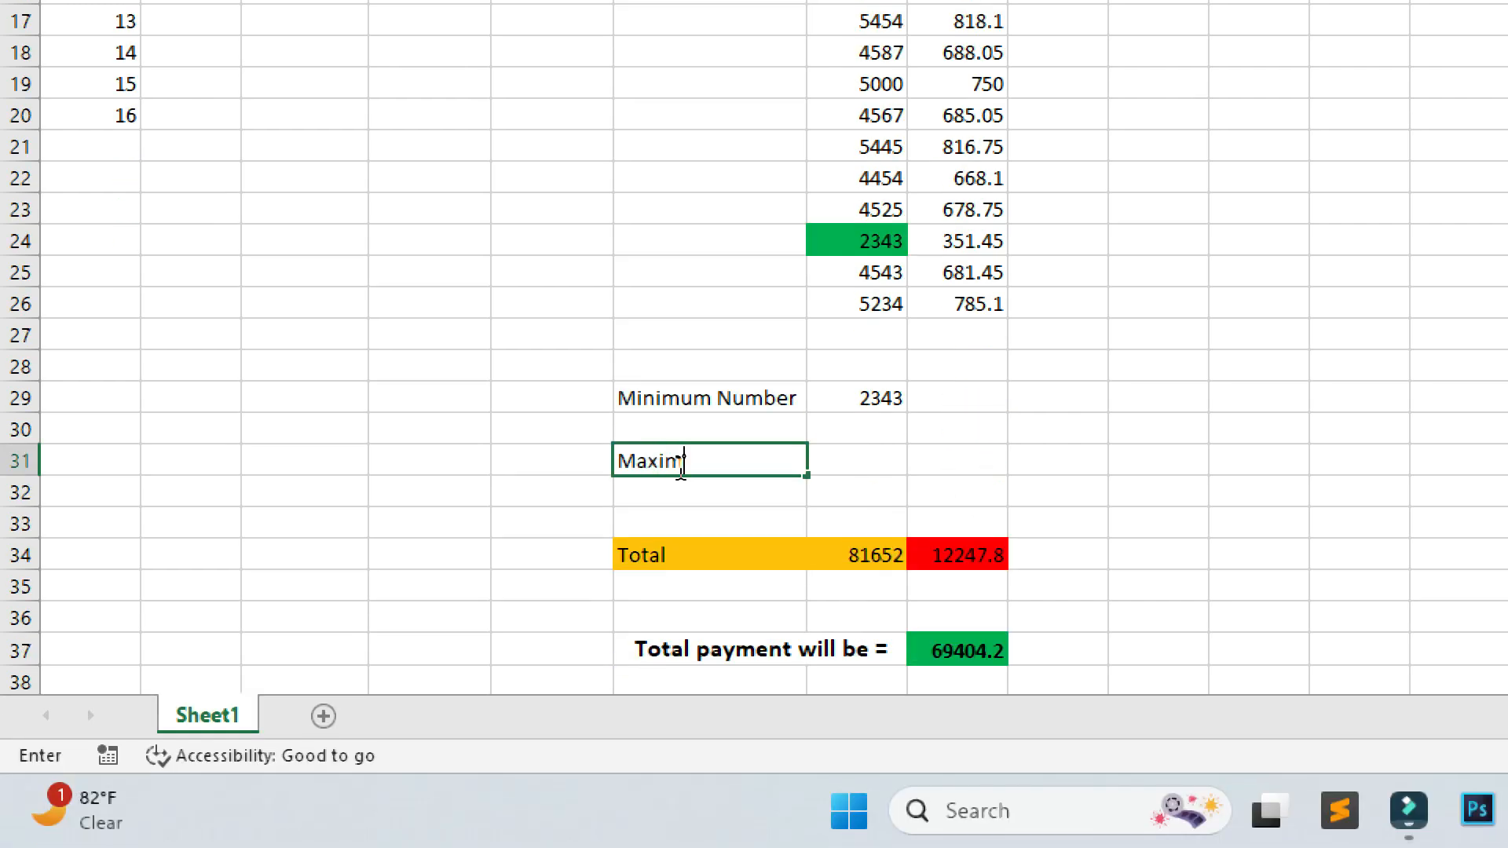
text(um Number)
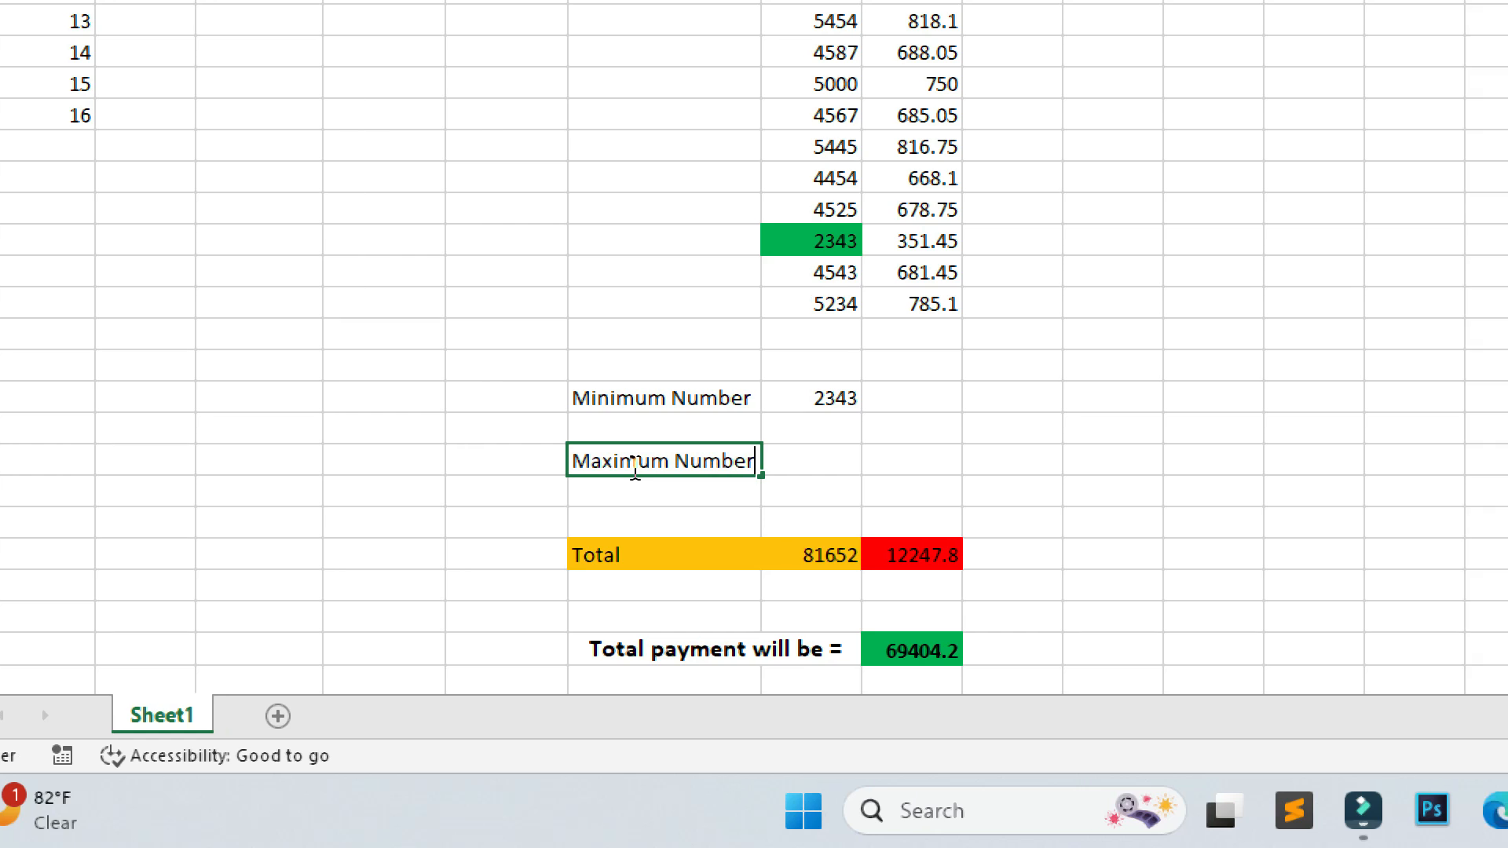
double_click(834, 460)
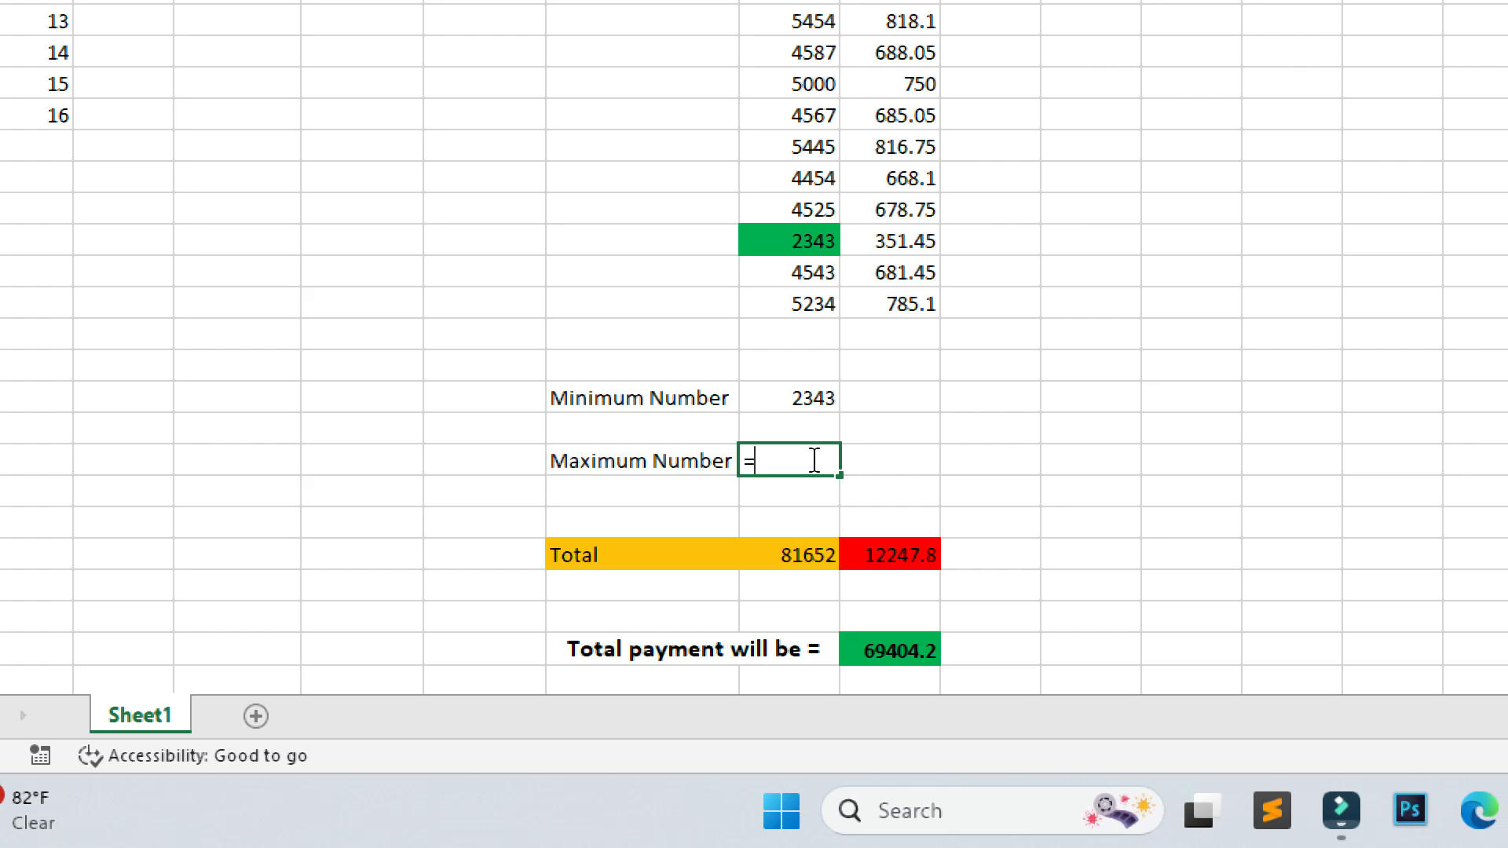
text(Max)
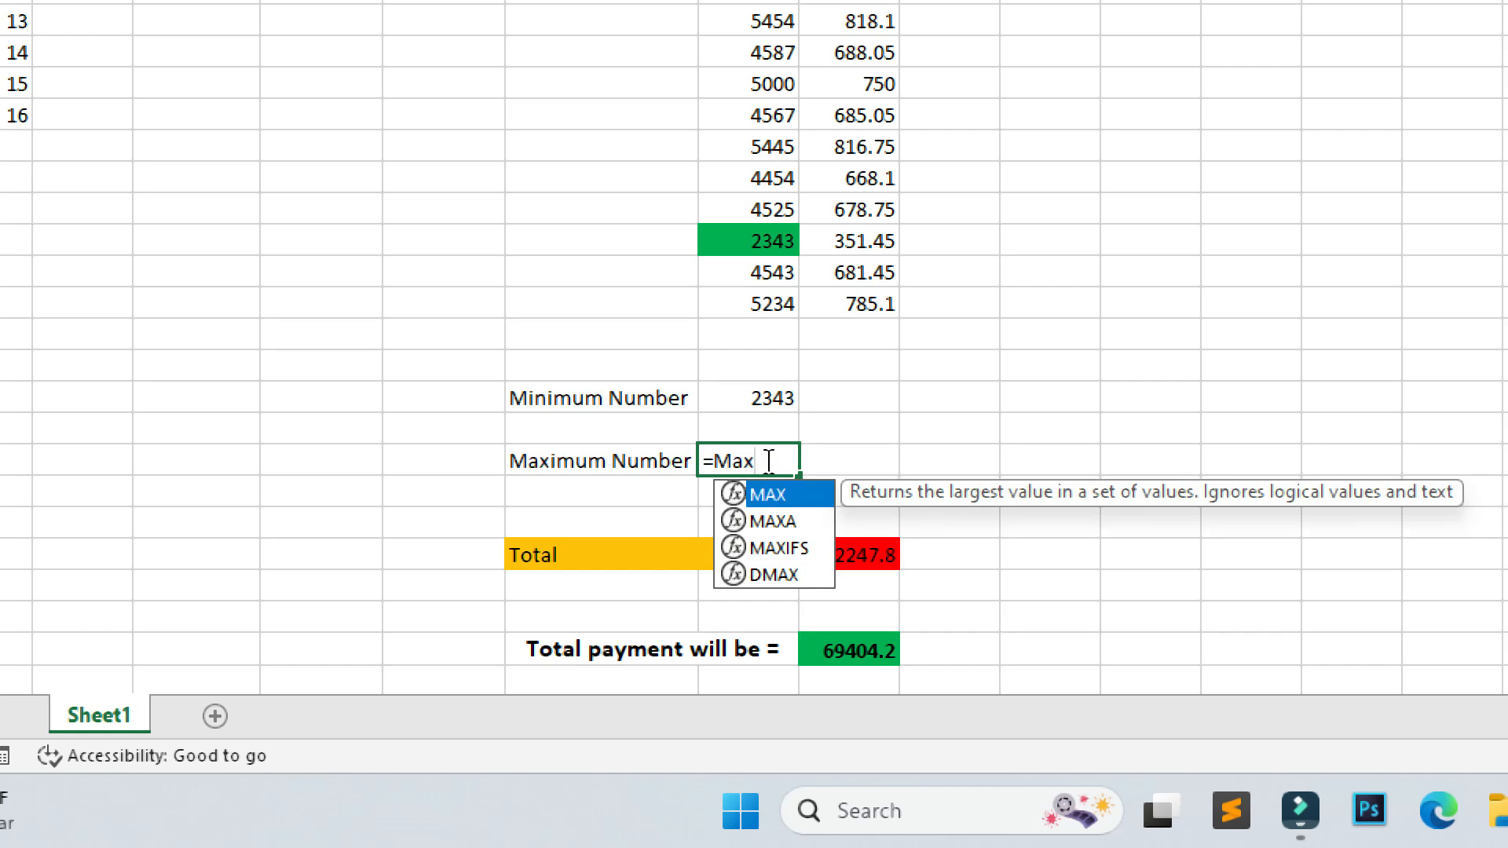
text(()
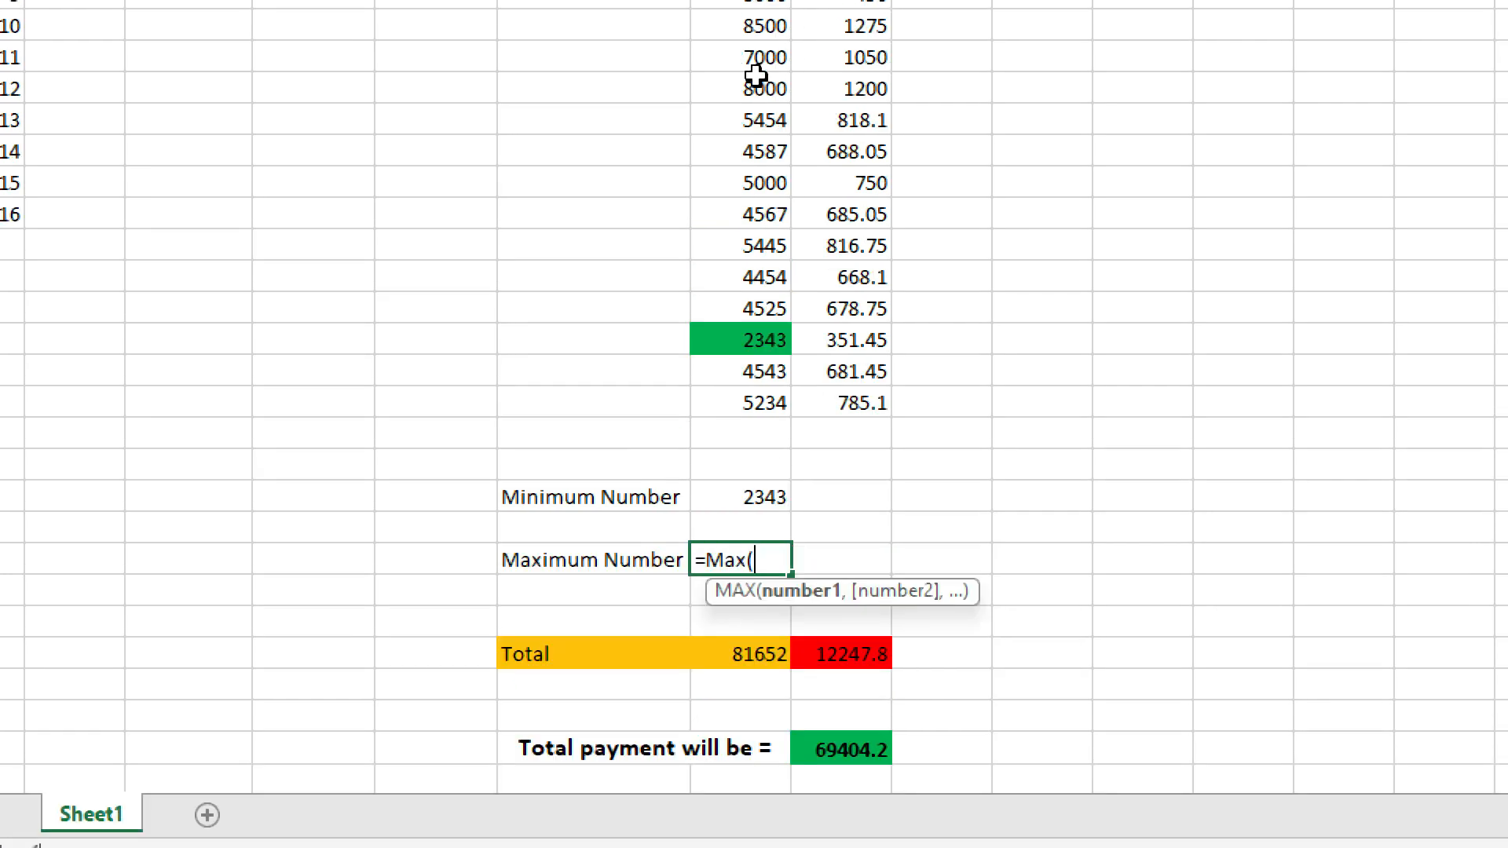
click(750, 92)
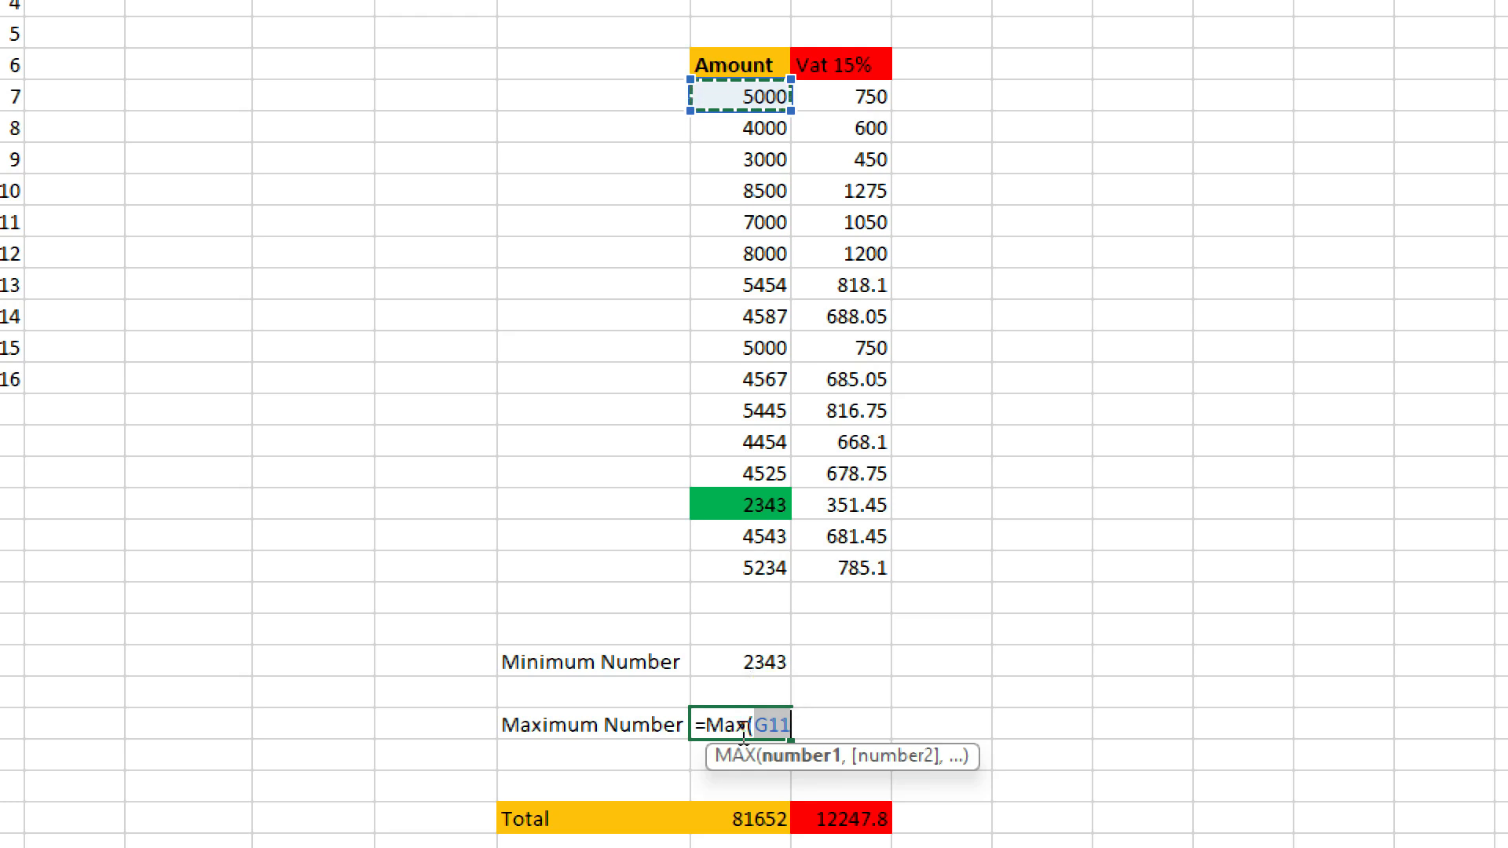
key(F8)
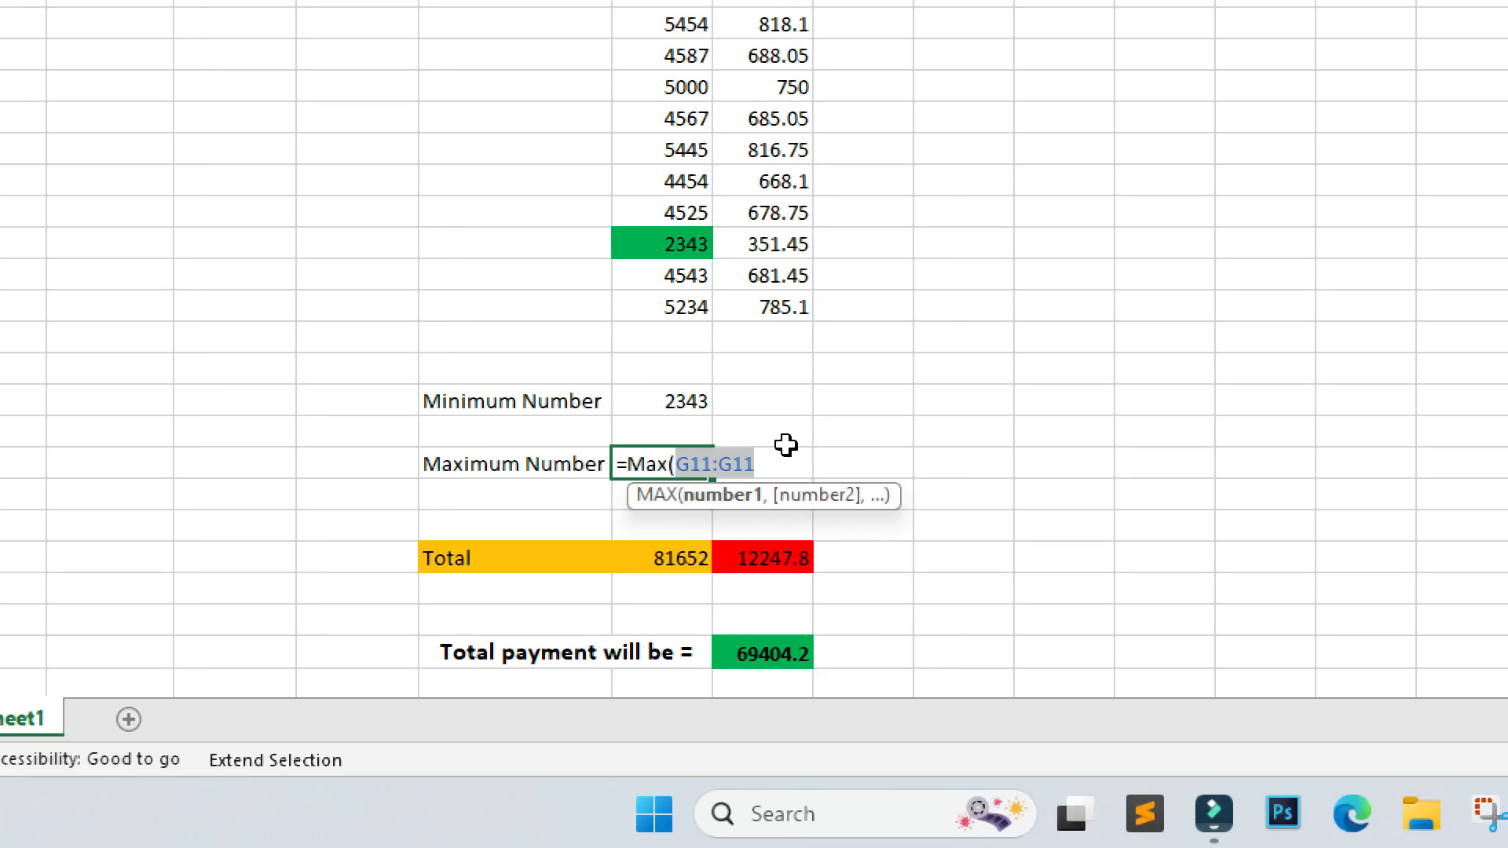
click(689, 307)
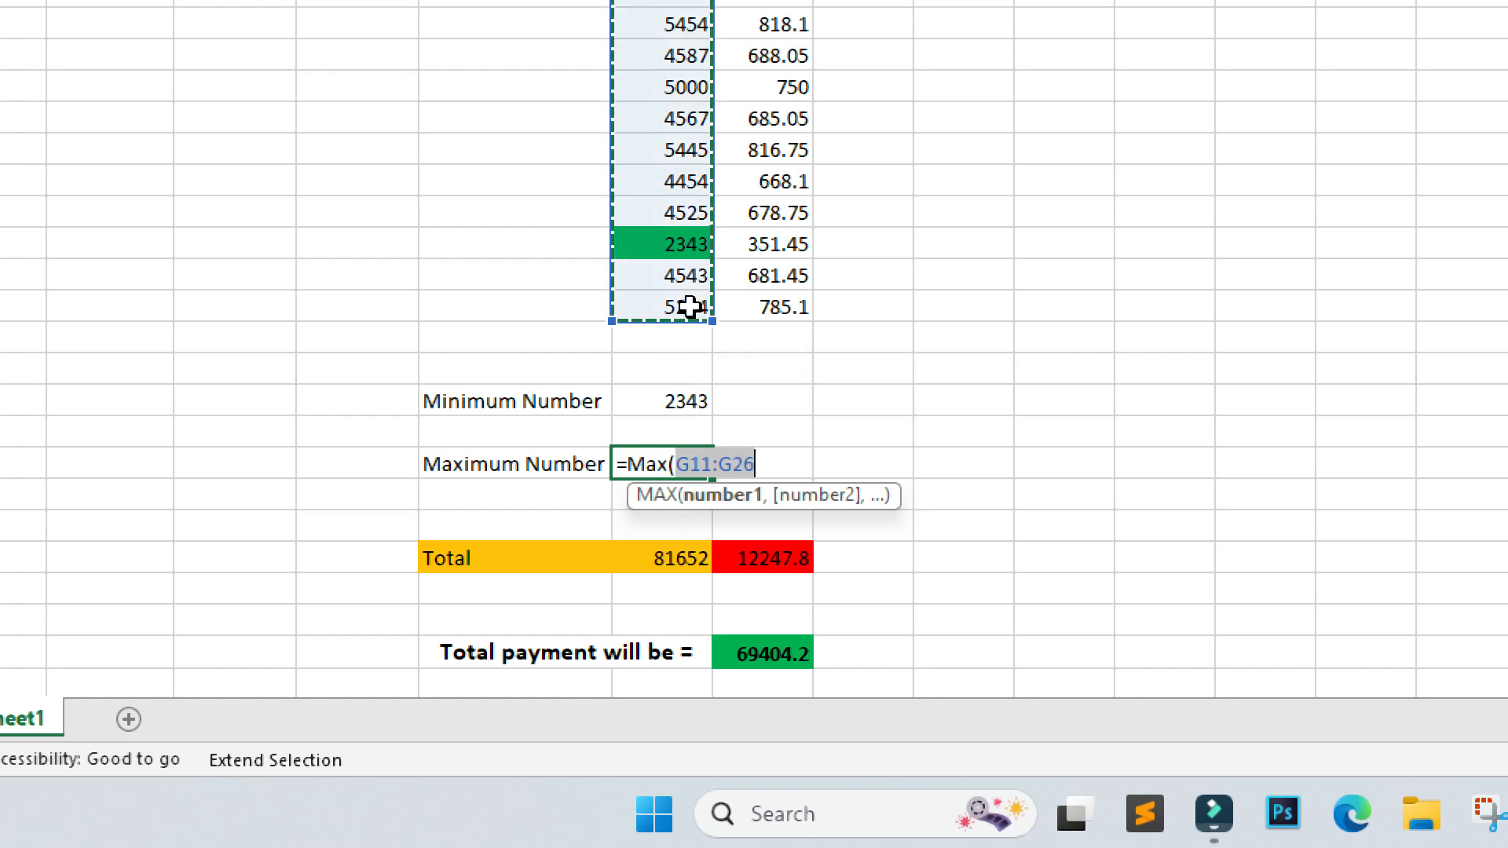
text())
key(Return)
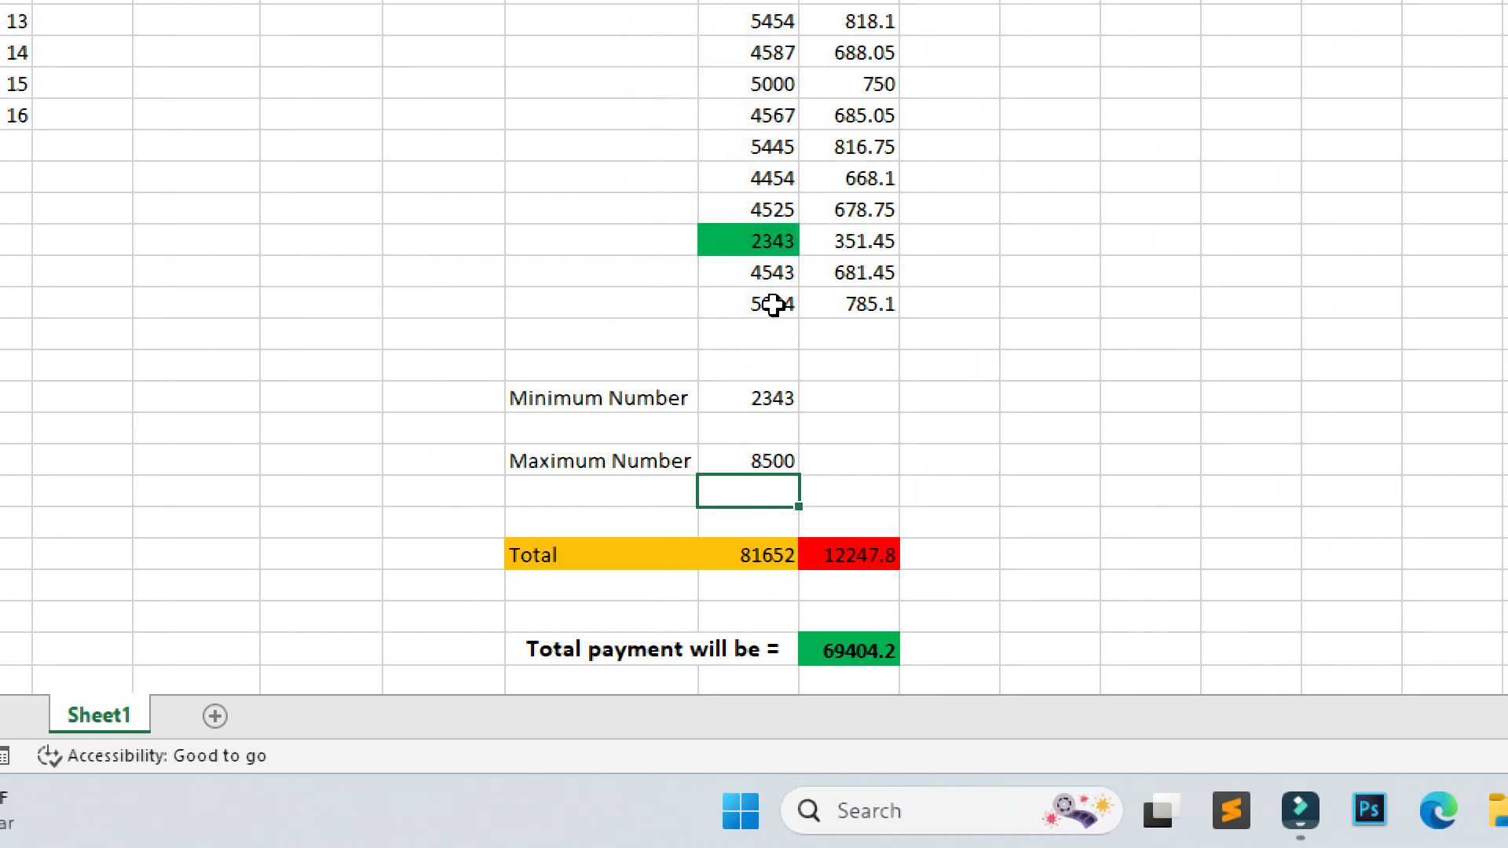
Fill the largest Amount cell, 8500, with yellow.
click(773, 461)
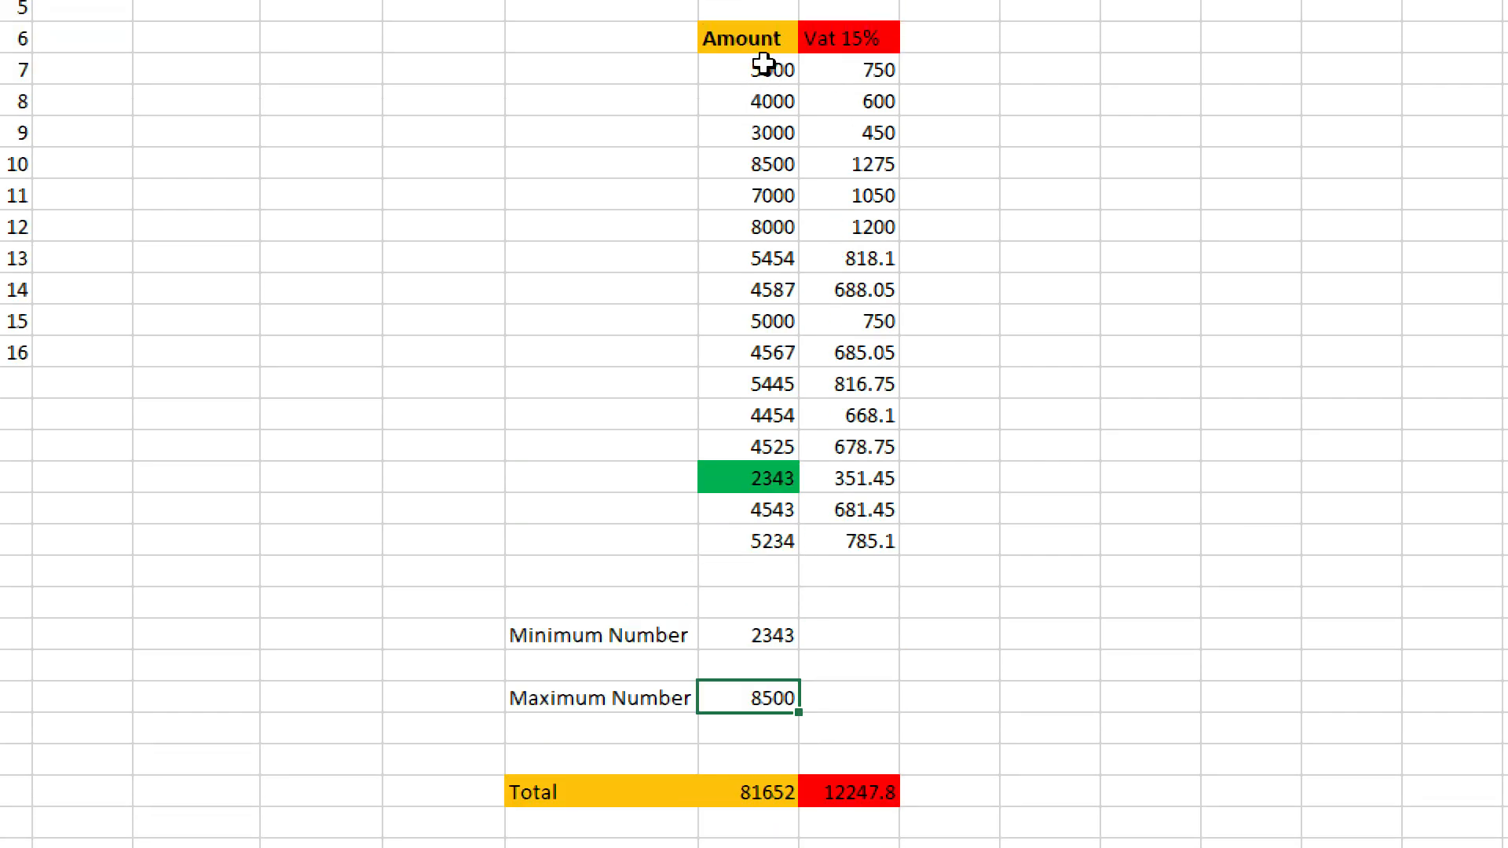
click(766, 170)
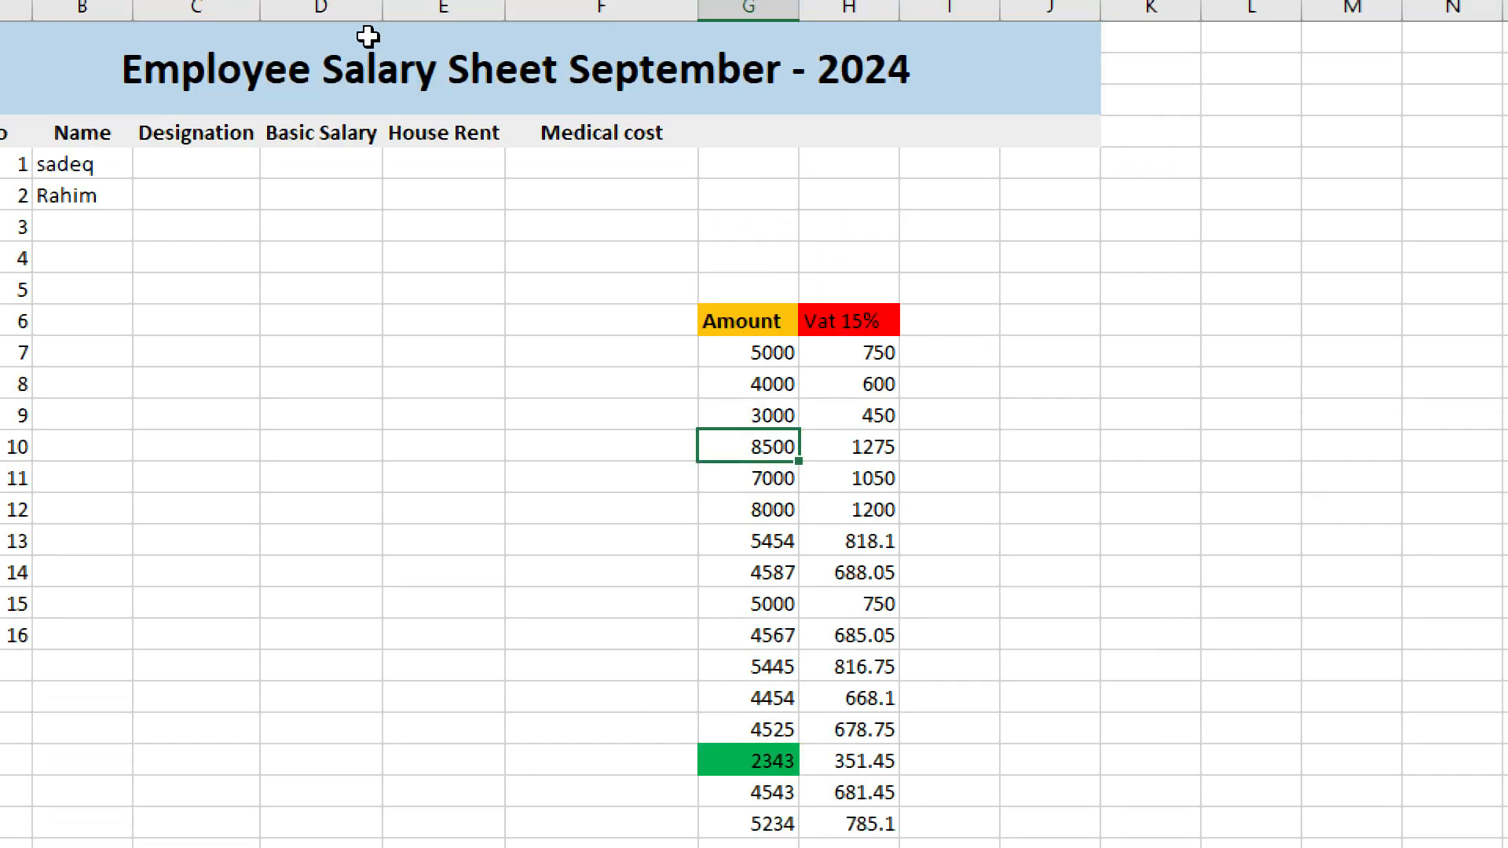
click(430, 167)
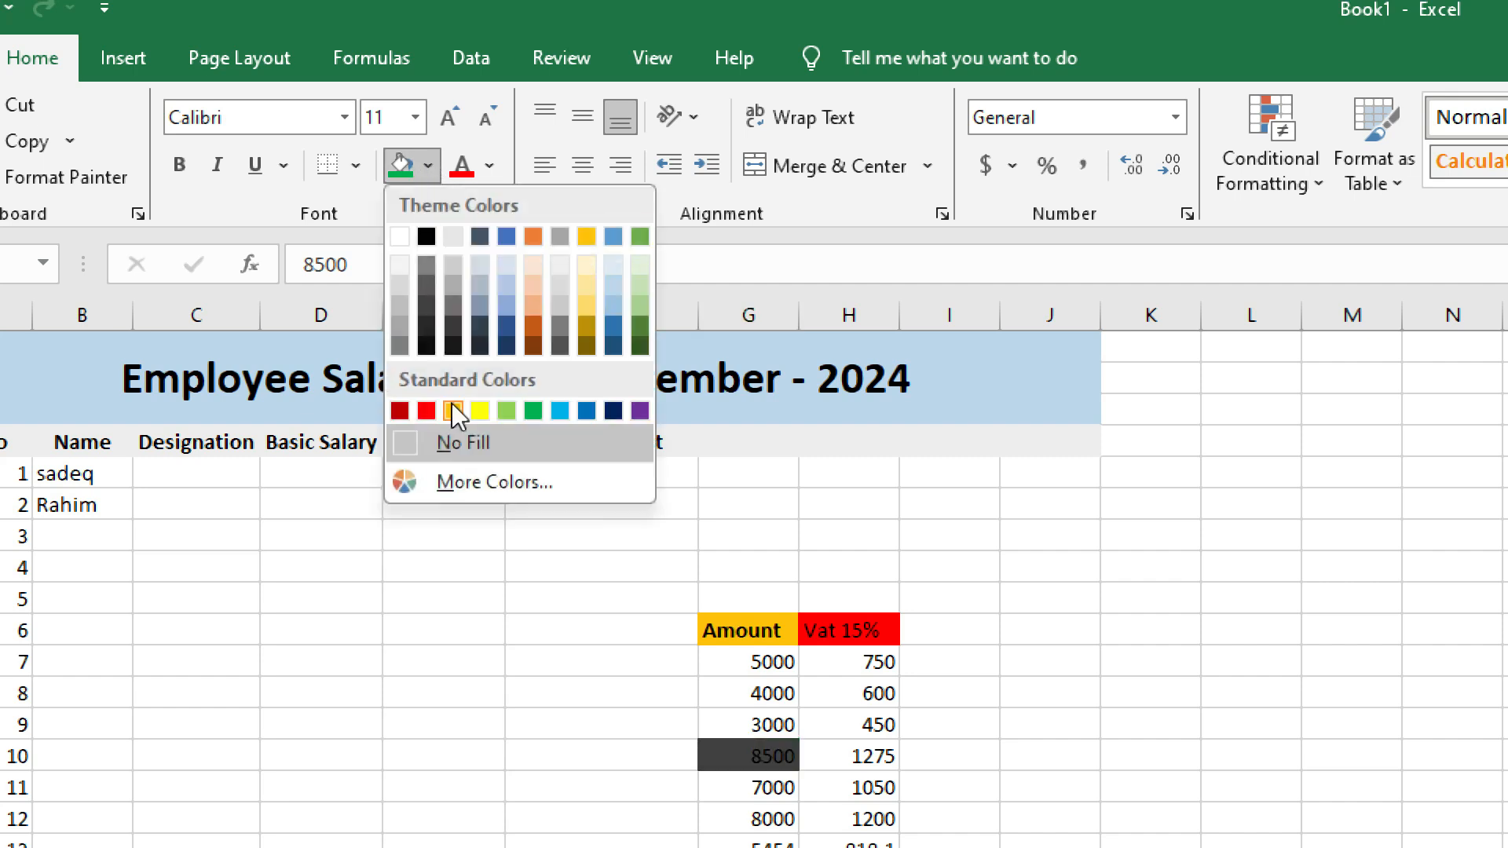
click(487, 405)
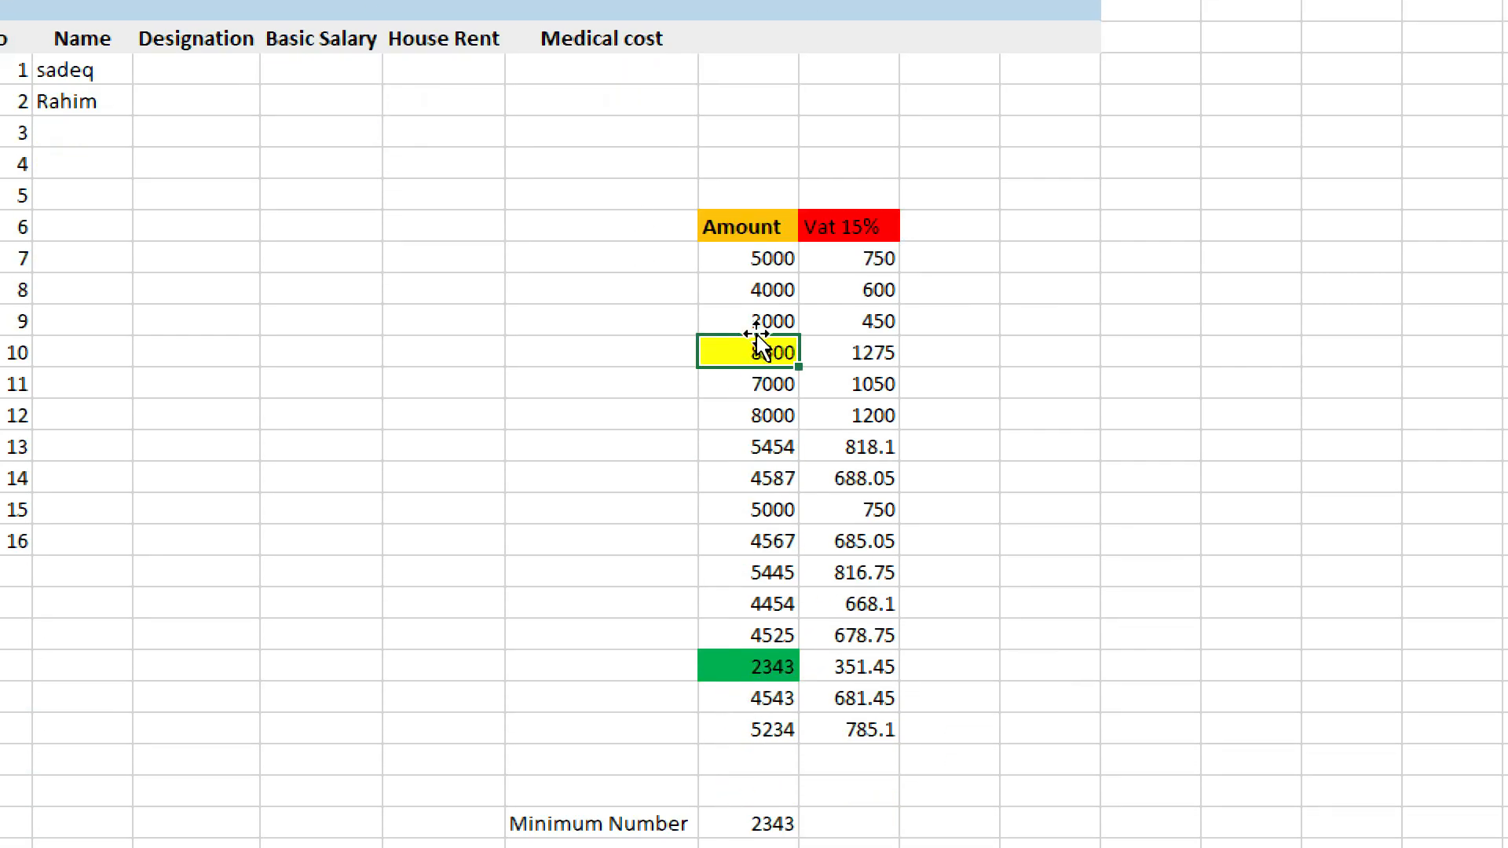
Fill the Minimum Number label and its value with green.
drag(539, 727, 783, 714)
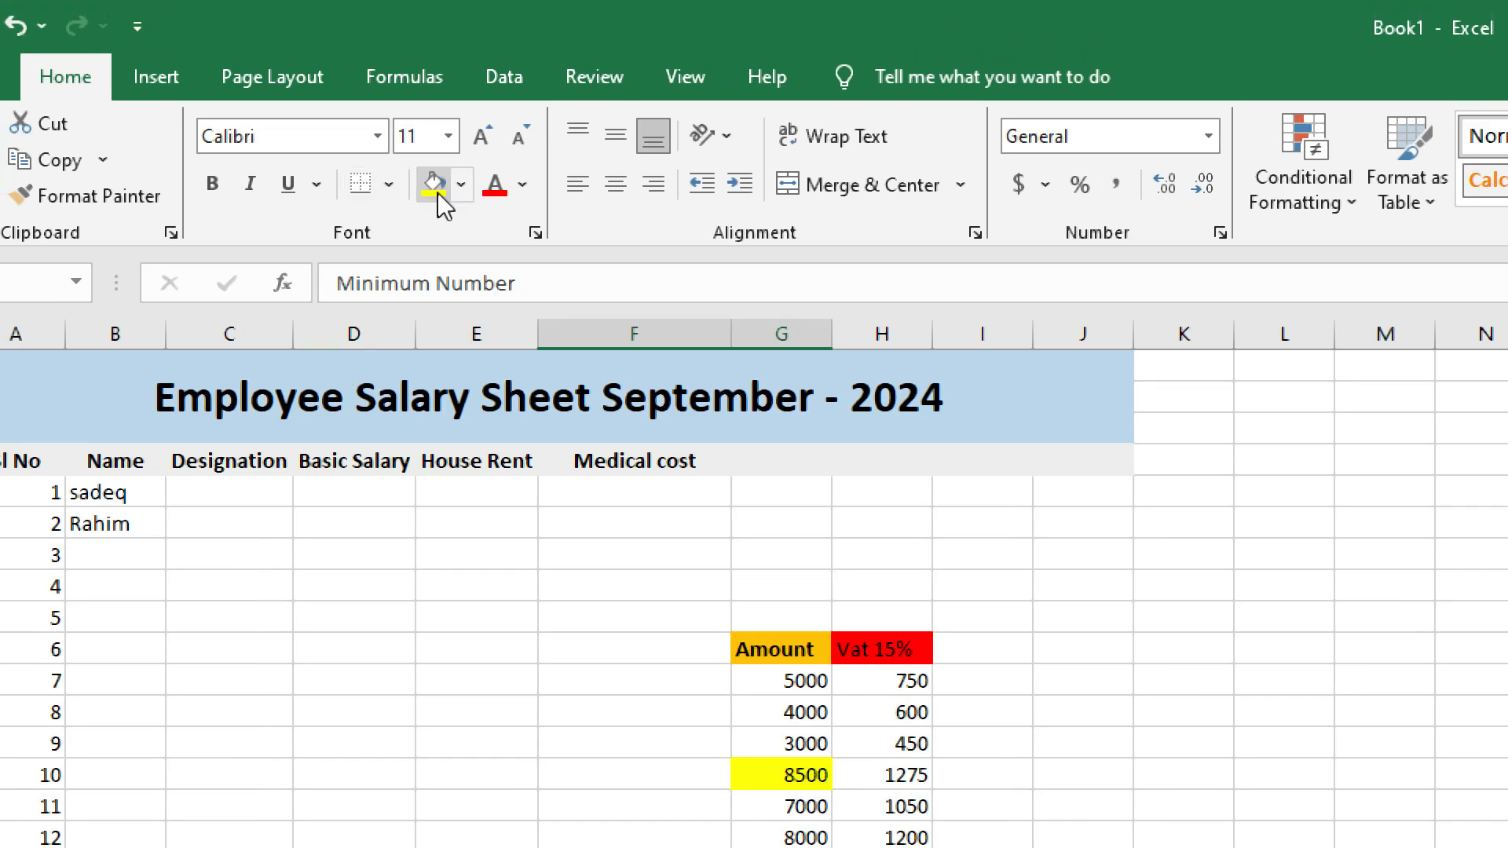
click(434, 185)
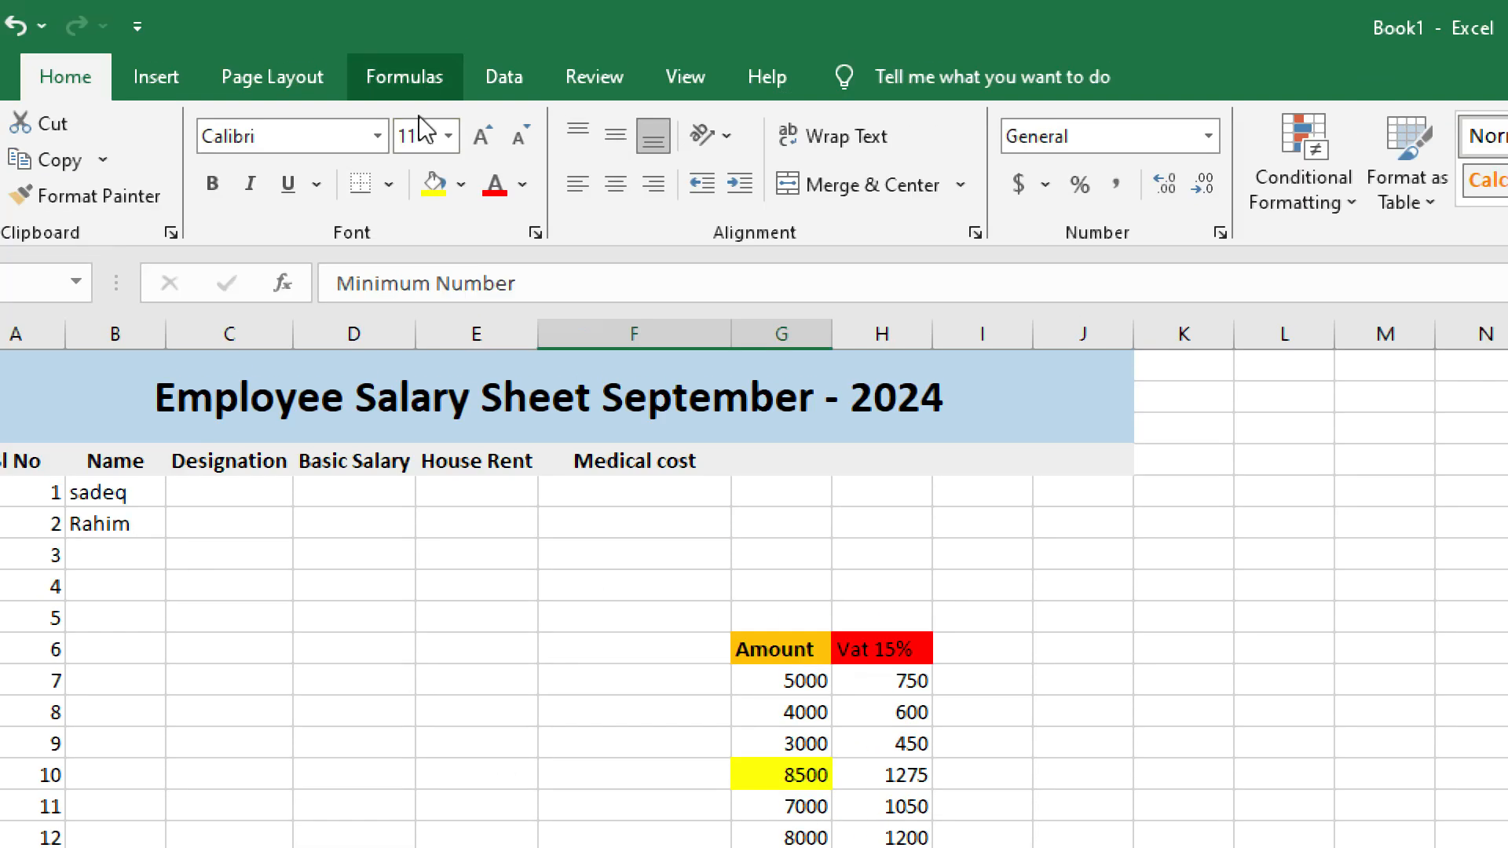
click(461, 185)
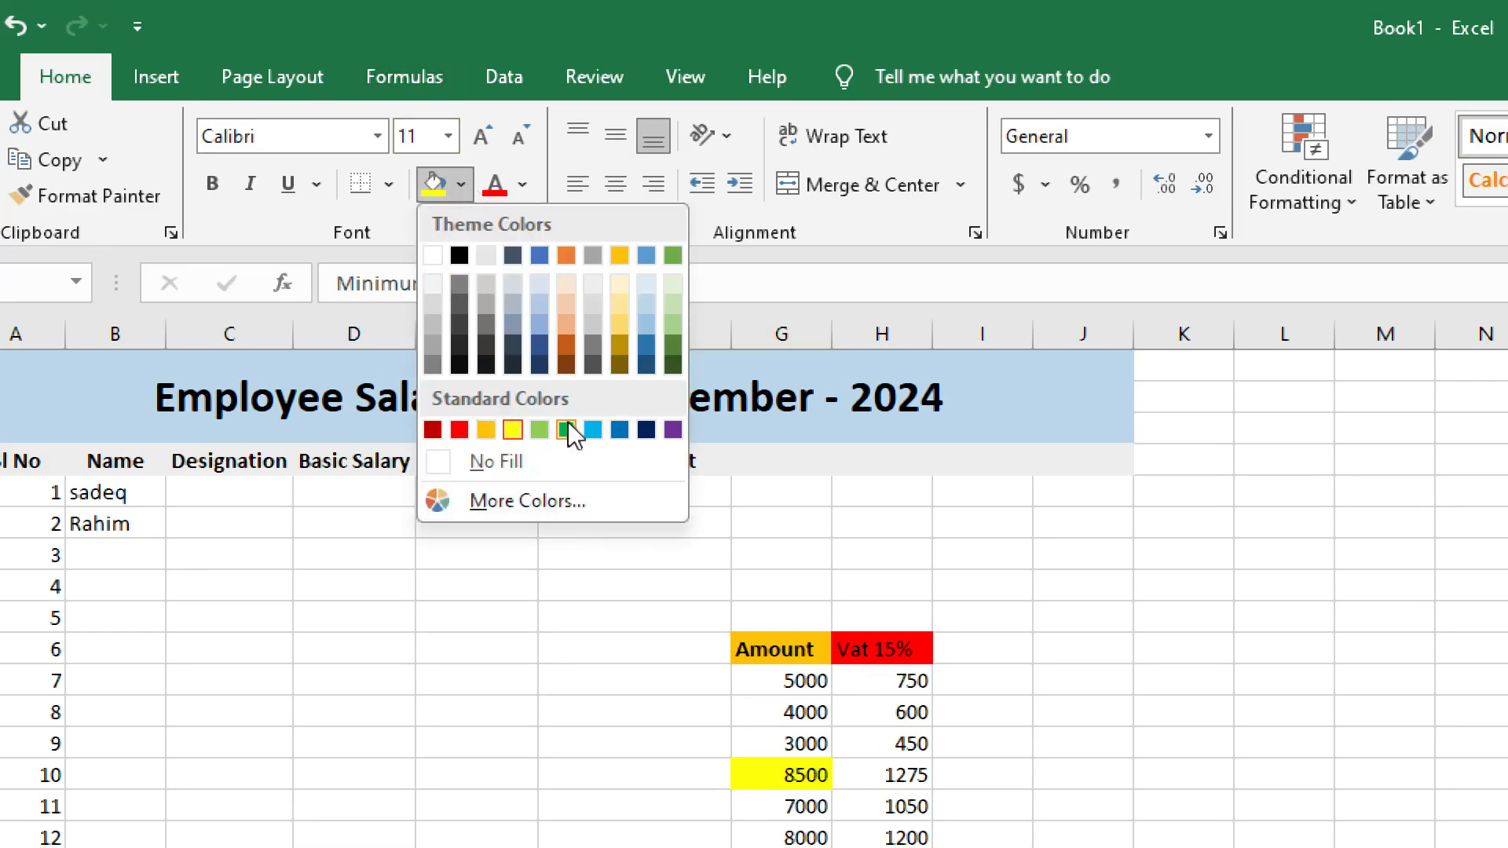
click(568, 424)
click(615, 789)
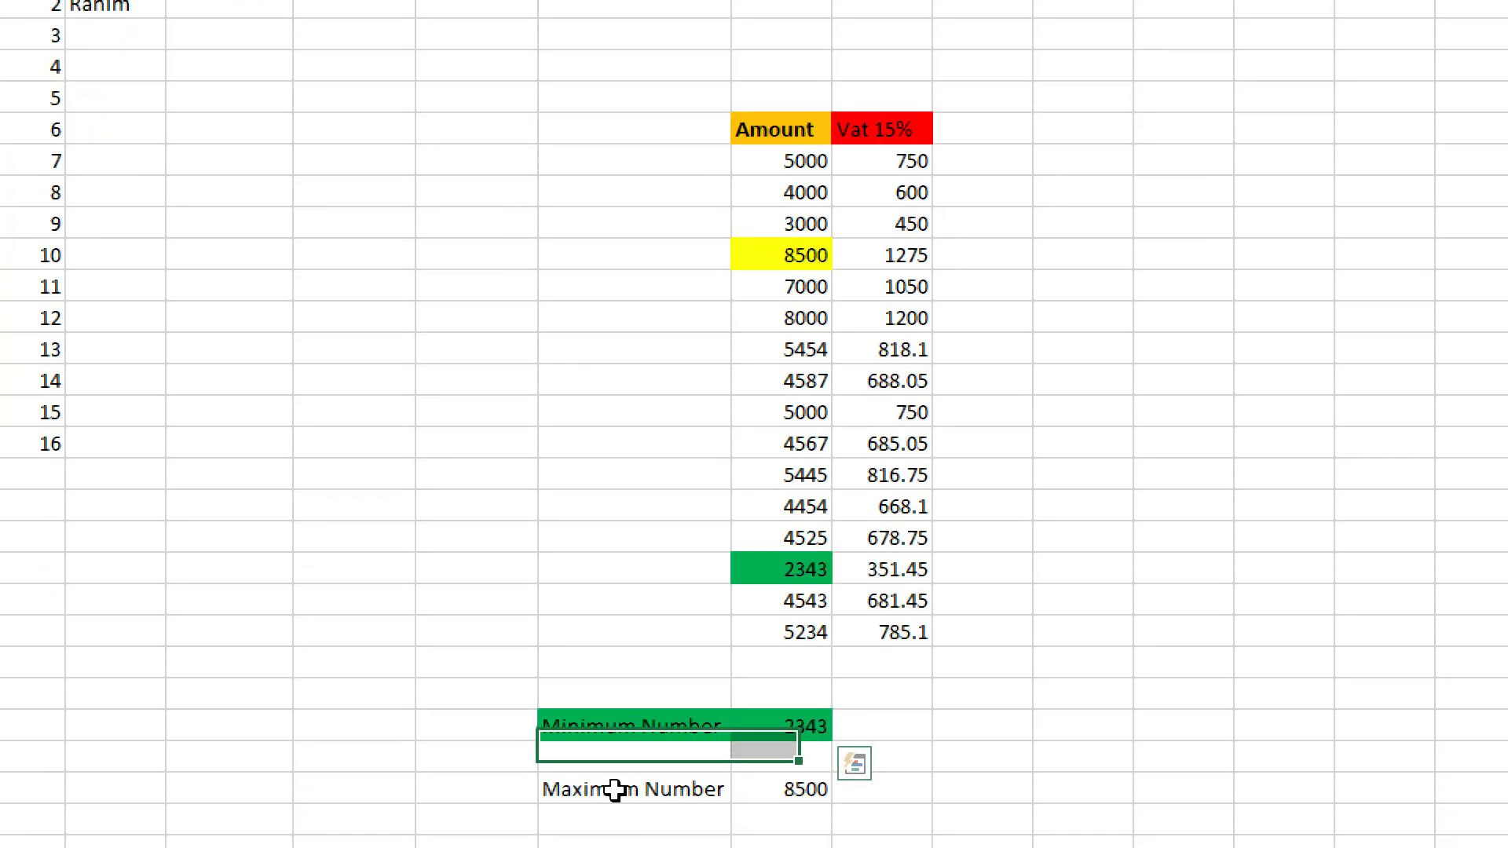
Select the Maximum Number label and 8500 and reopen the Fill Color palette.
drag(615, 789, 800, 794)
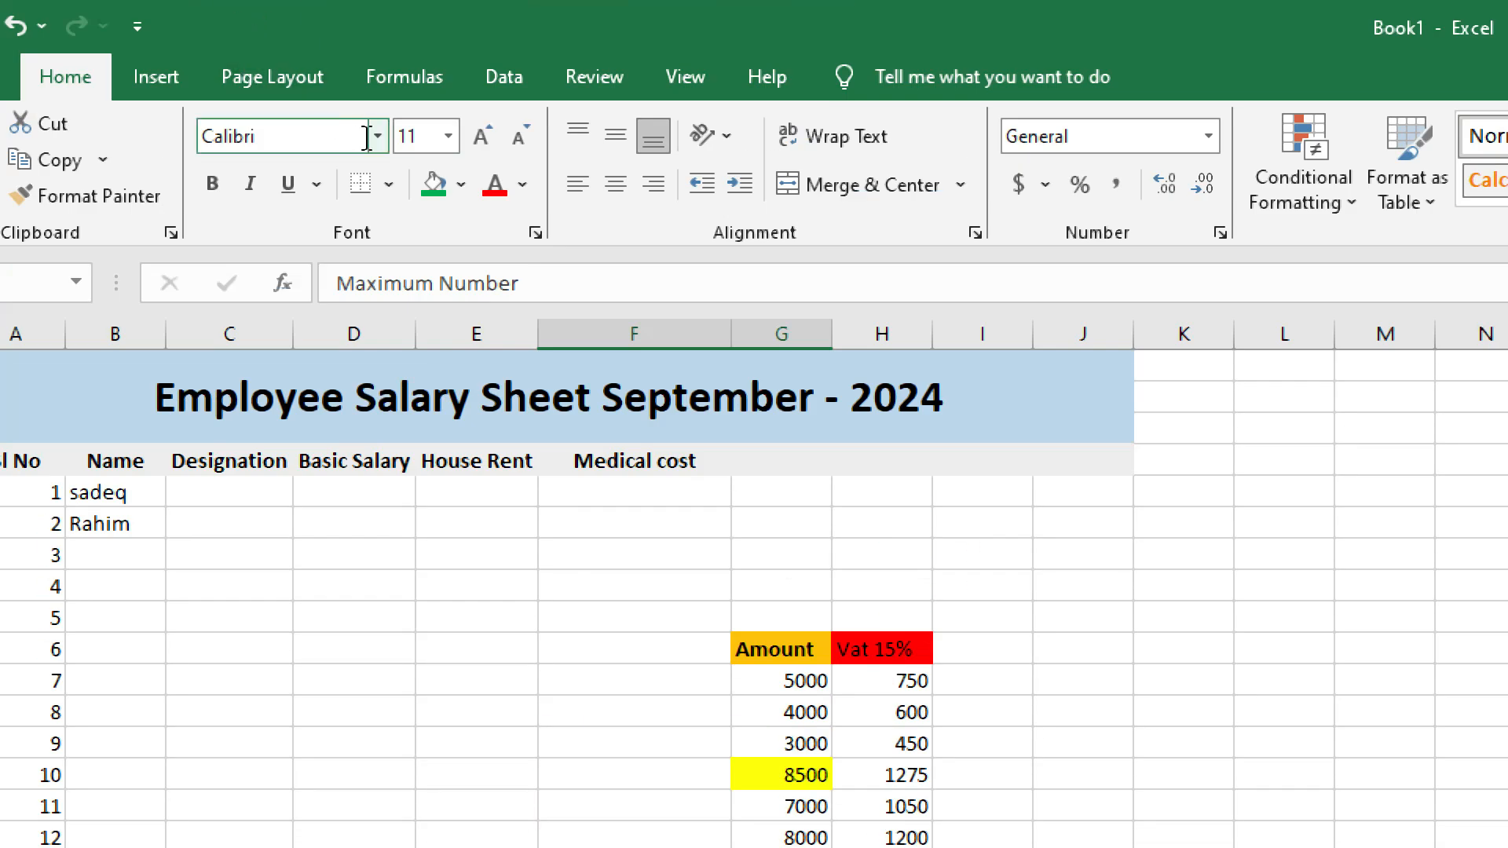
click(461, 184)
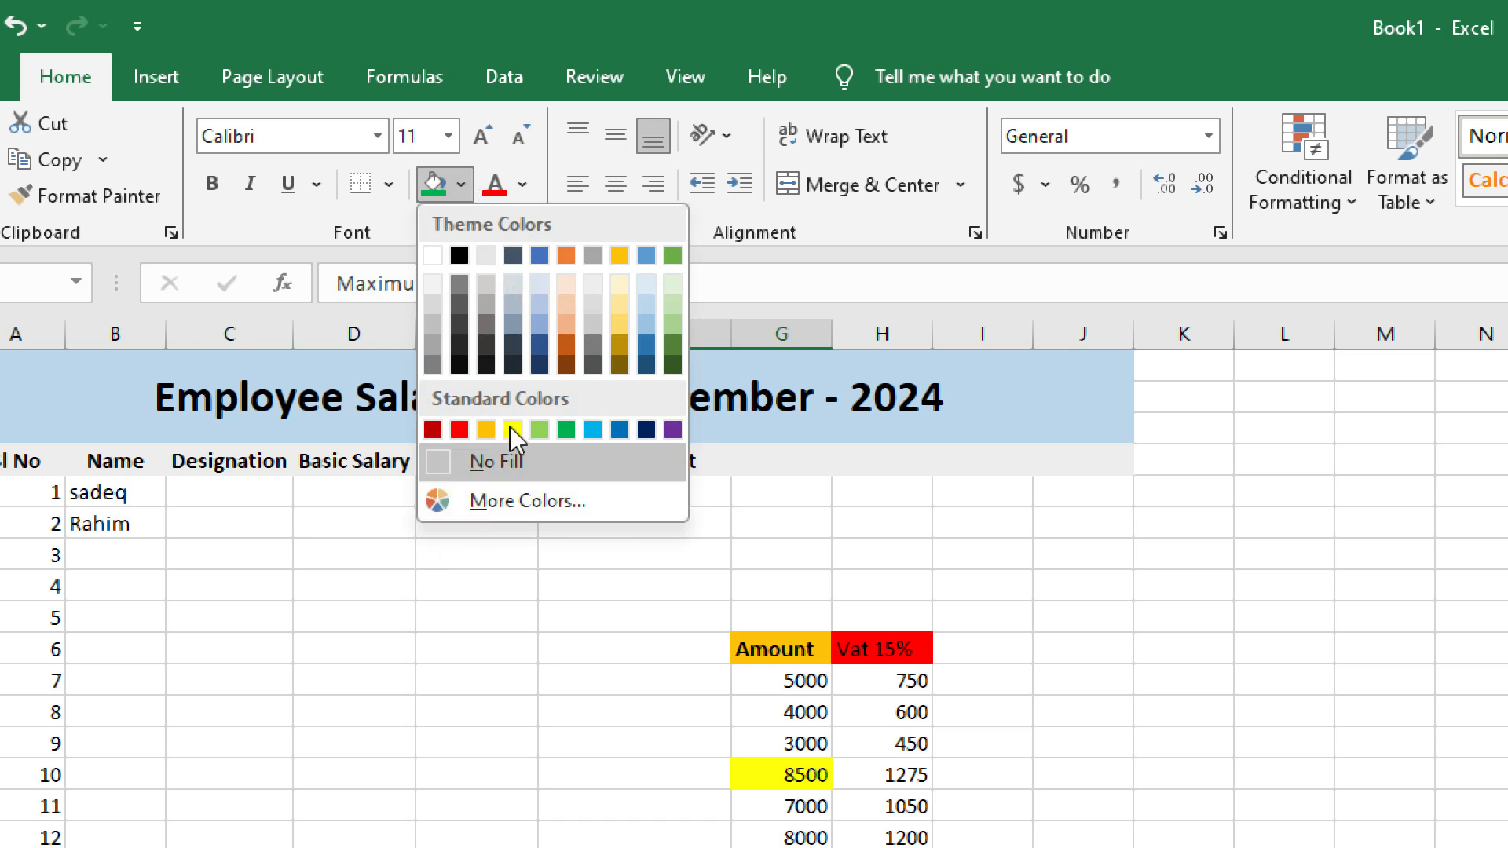
click(212, 181)
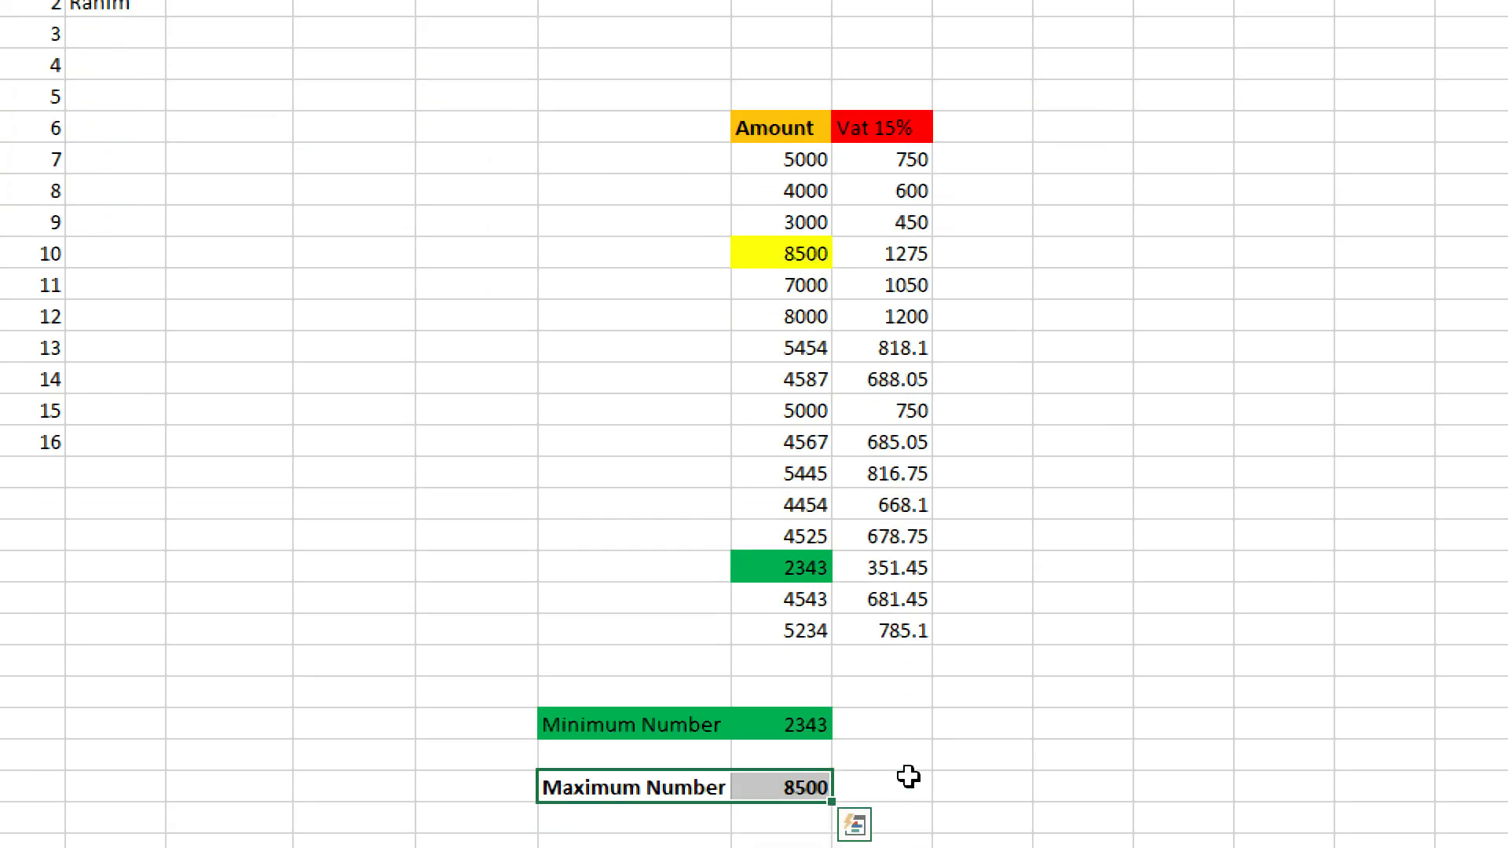
click(903, 754)
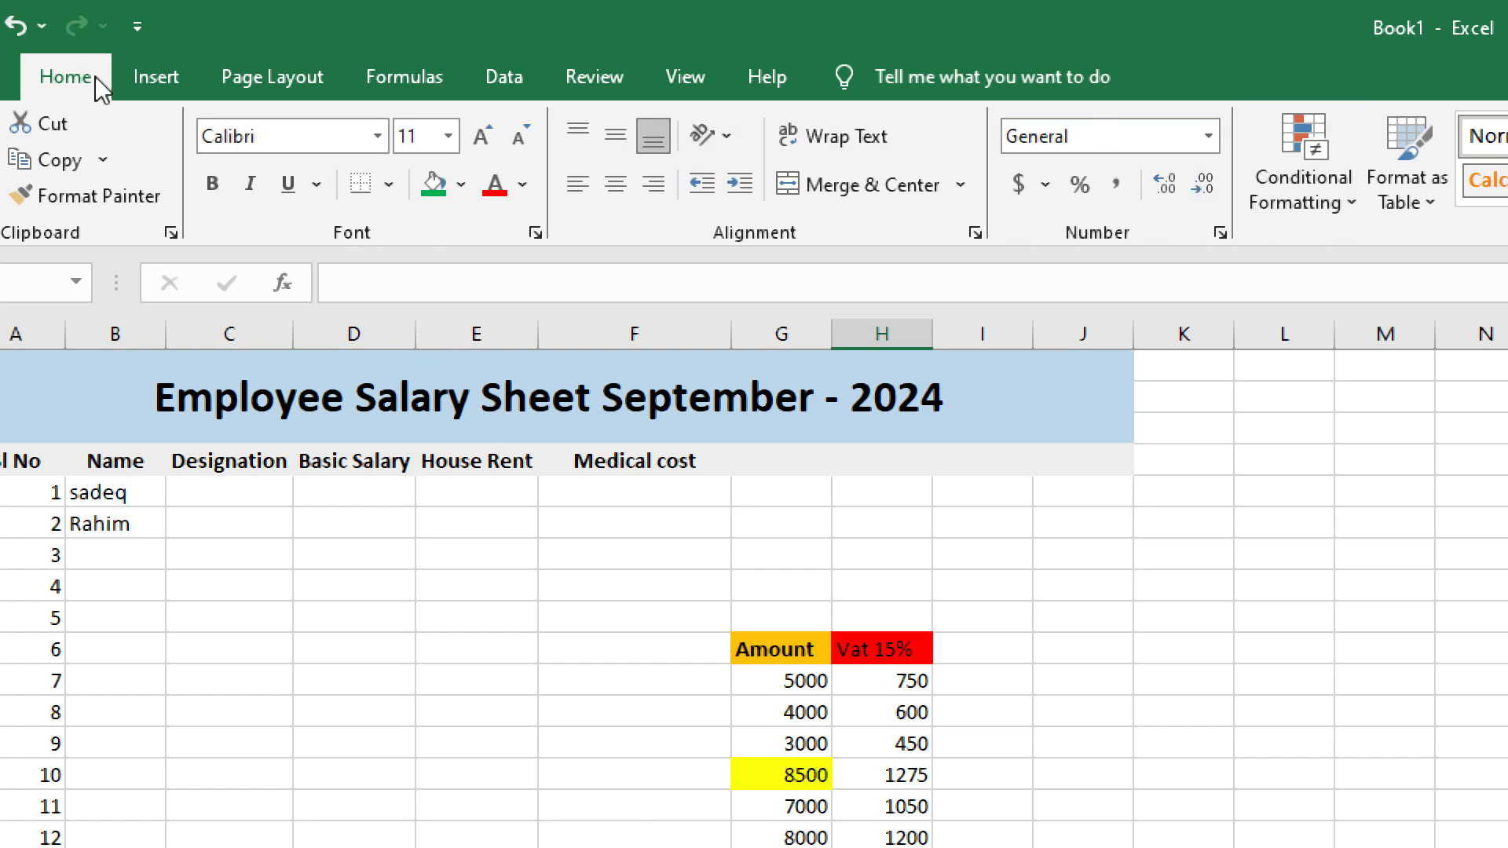
click(1358, 201)
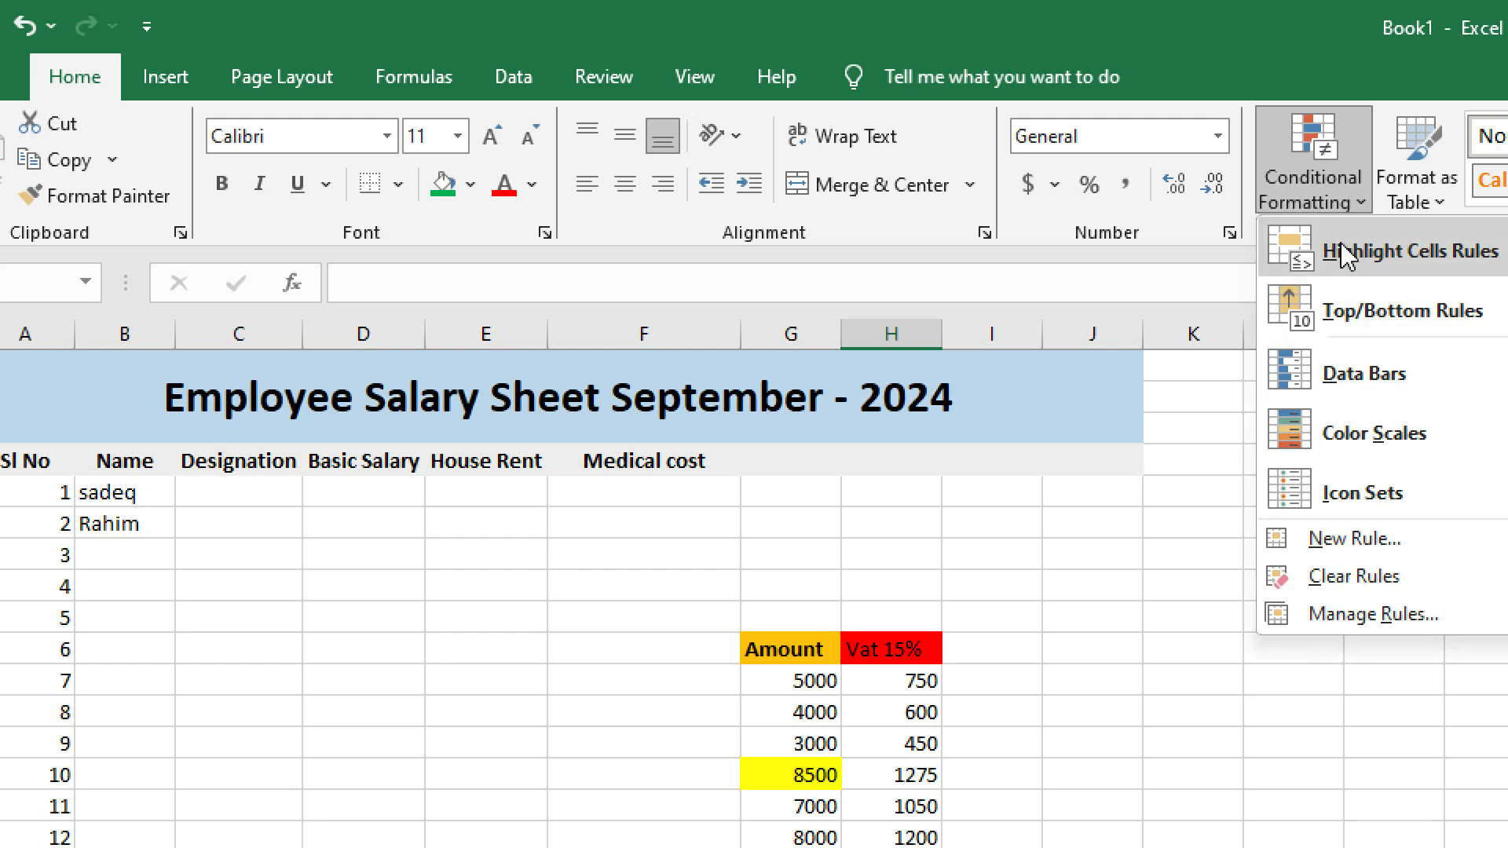
mouse_move(1341, 250)
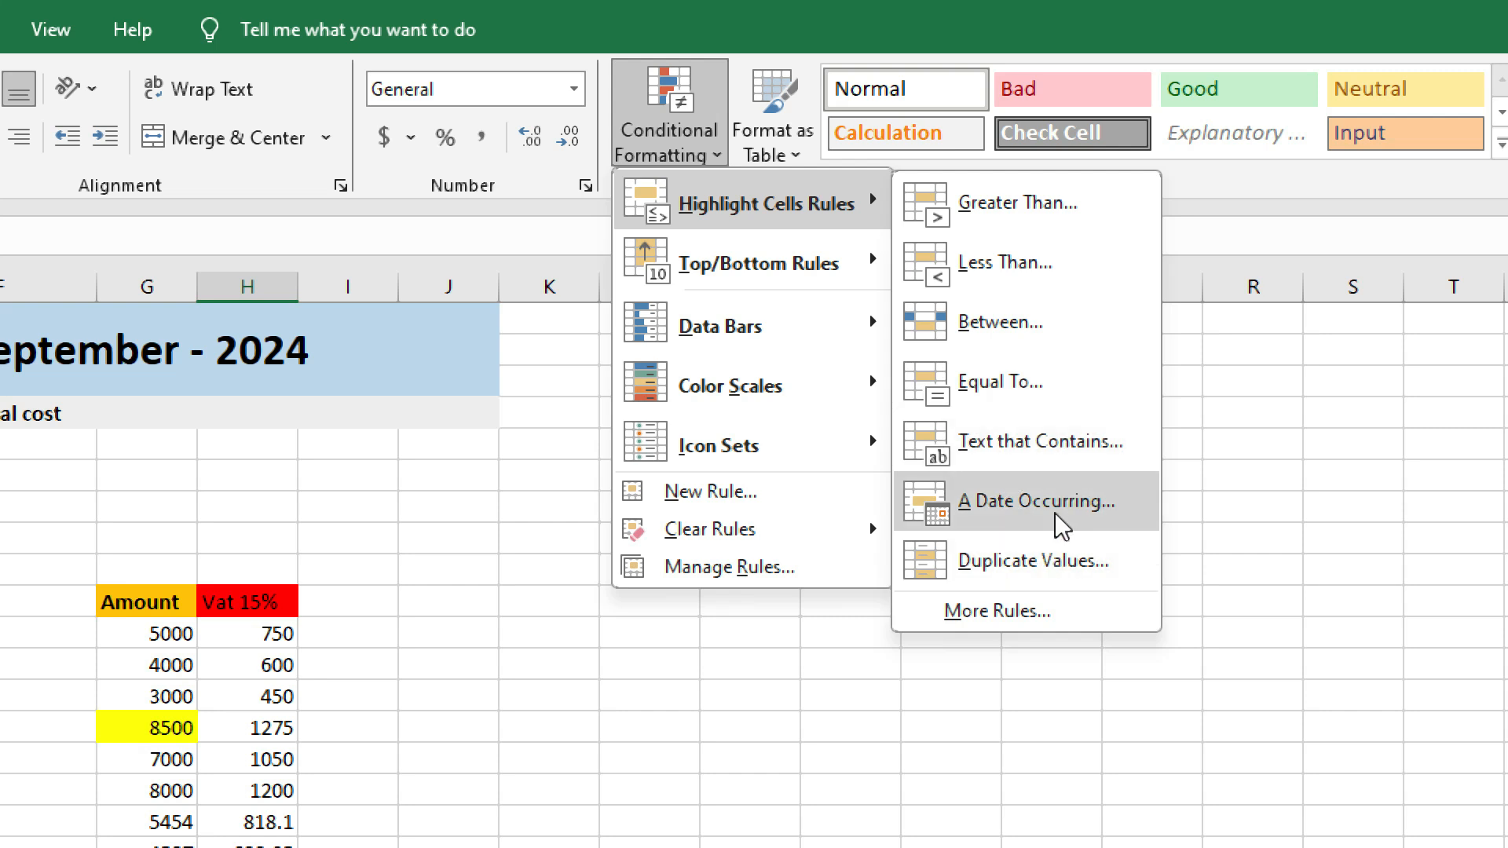
click(1006, 609)
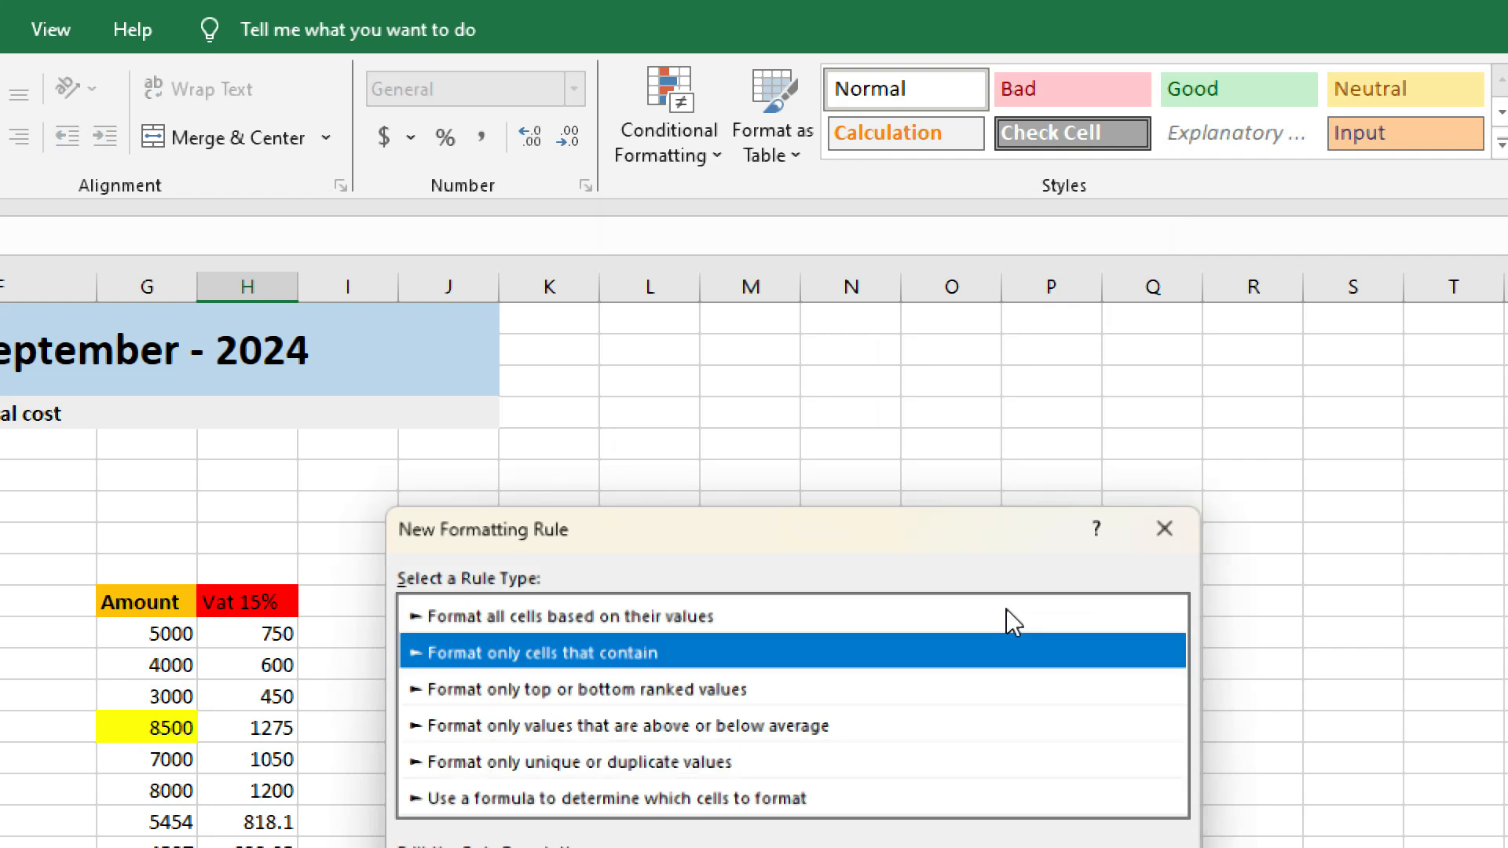
drag(756, 514, 877, 154)
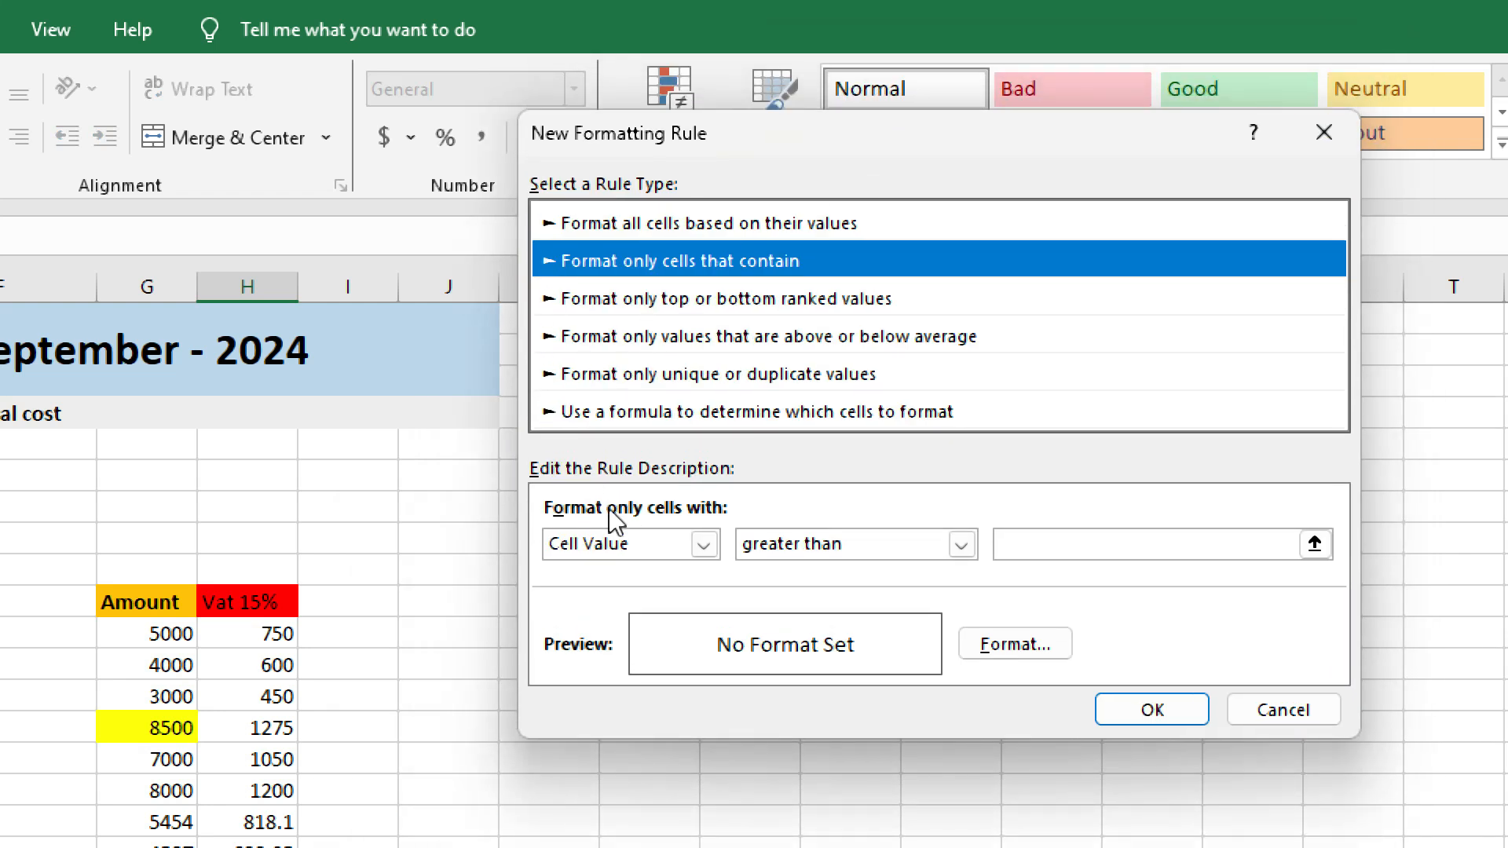
click(1326, 133)
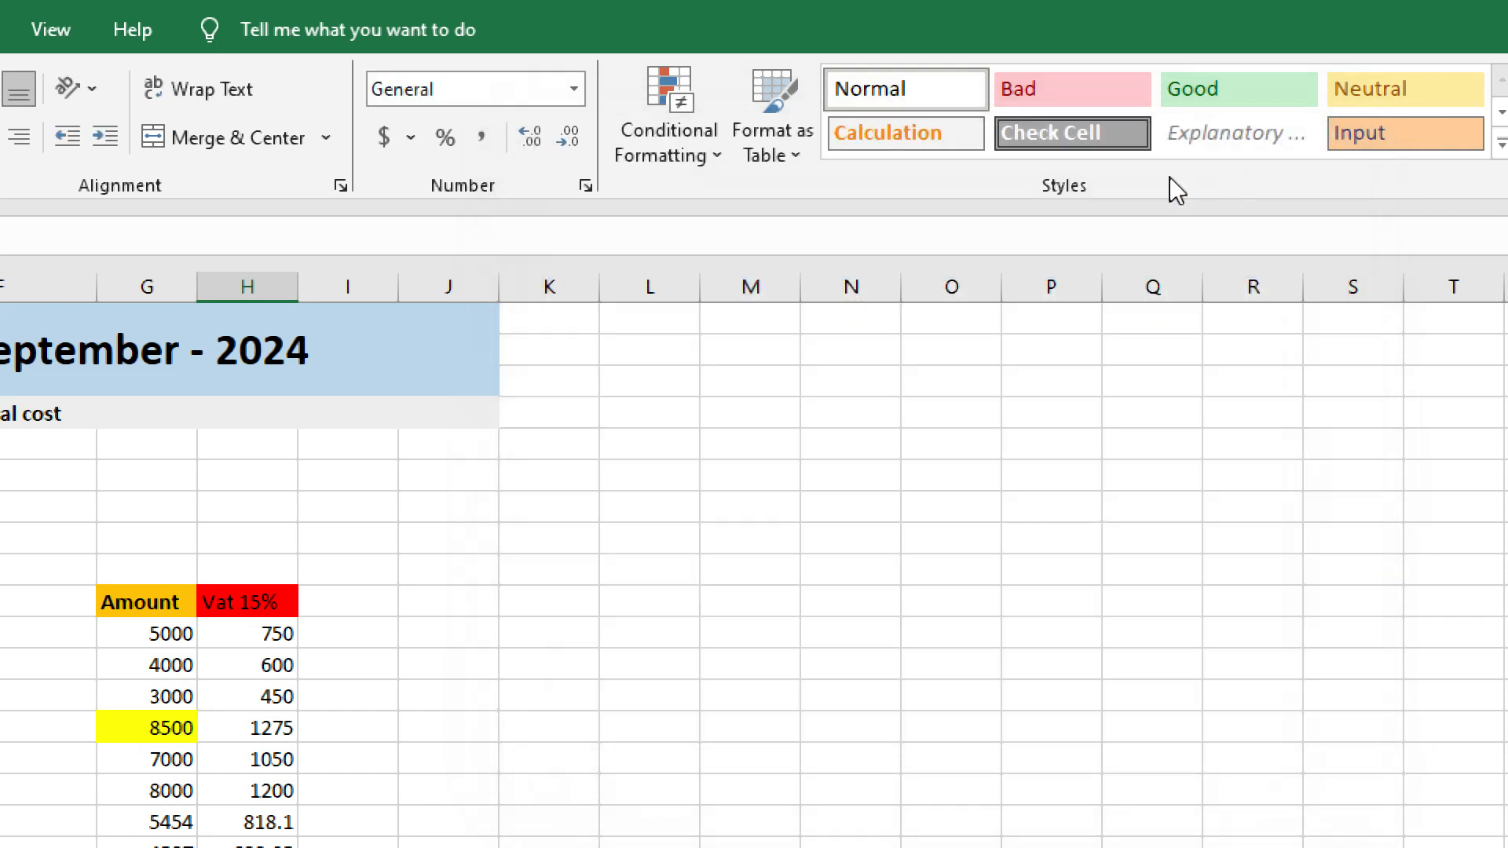
click(689, 157)
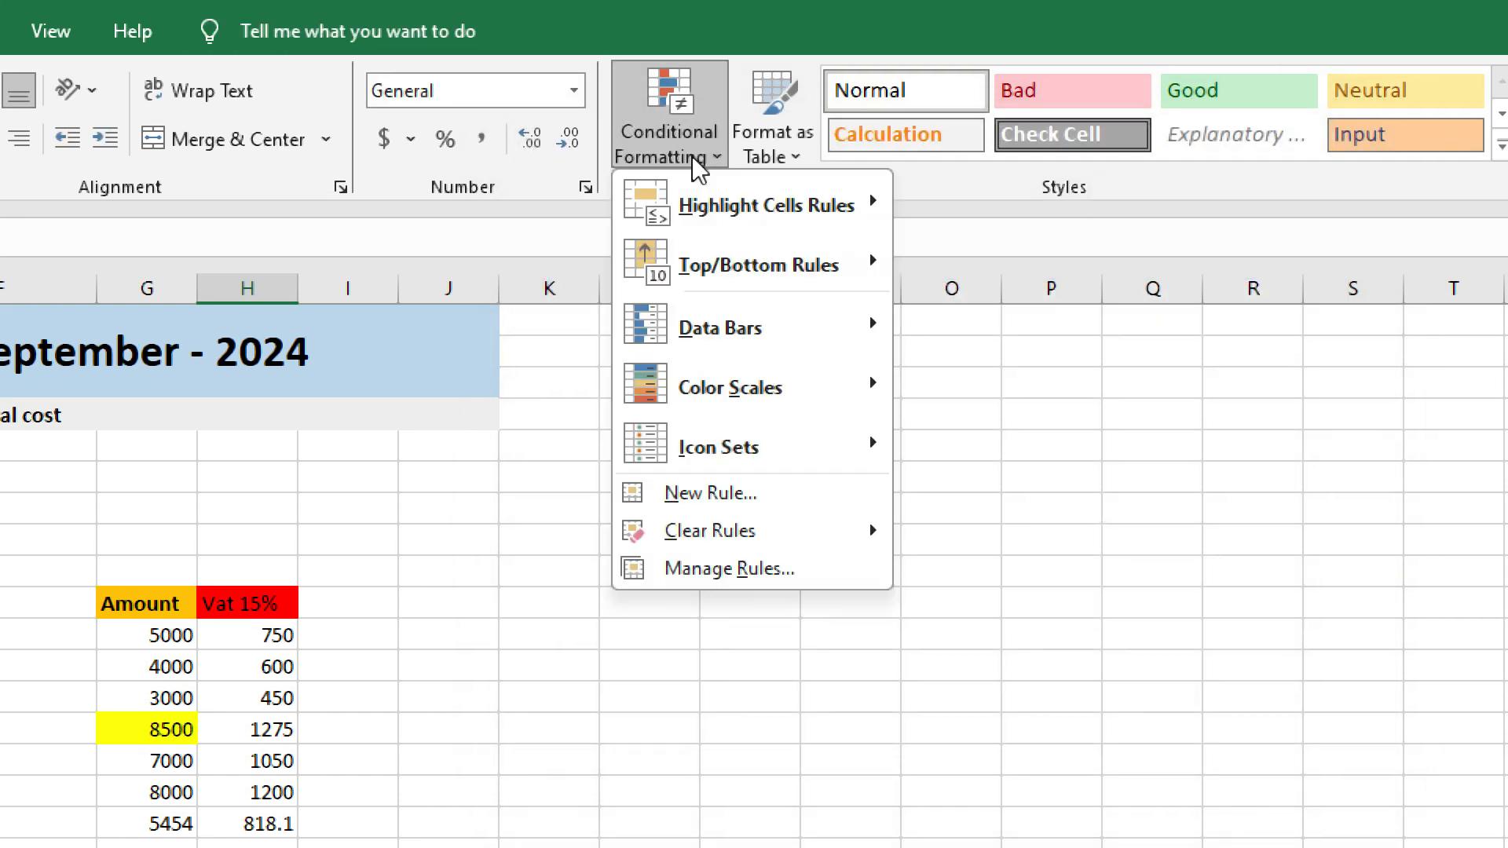
mouse_move(696, 205)
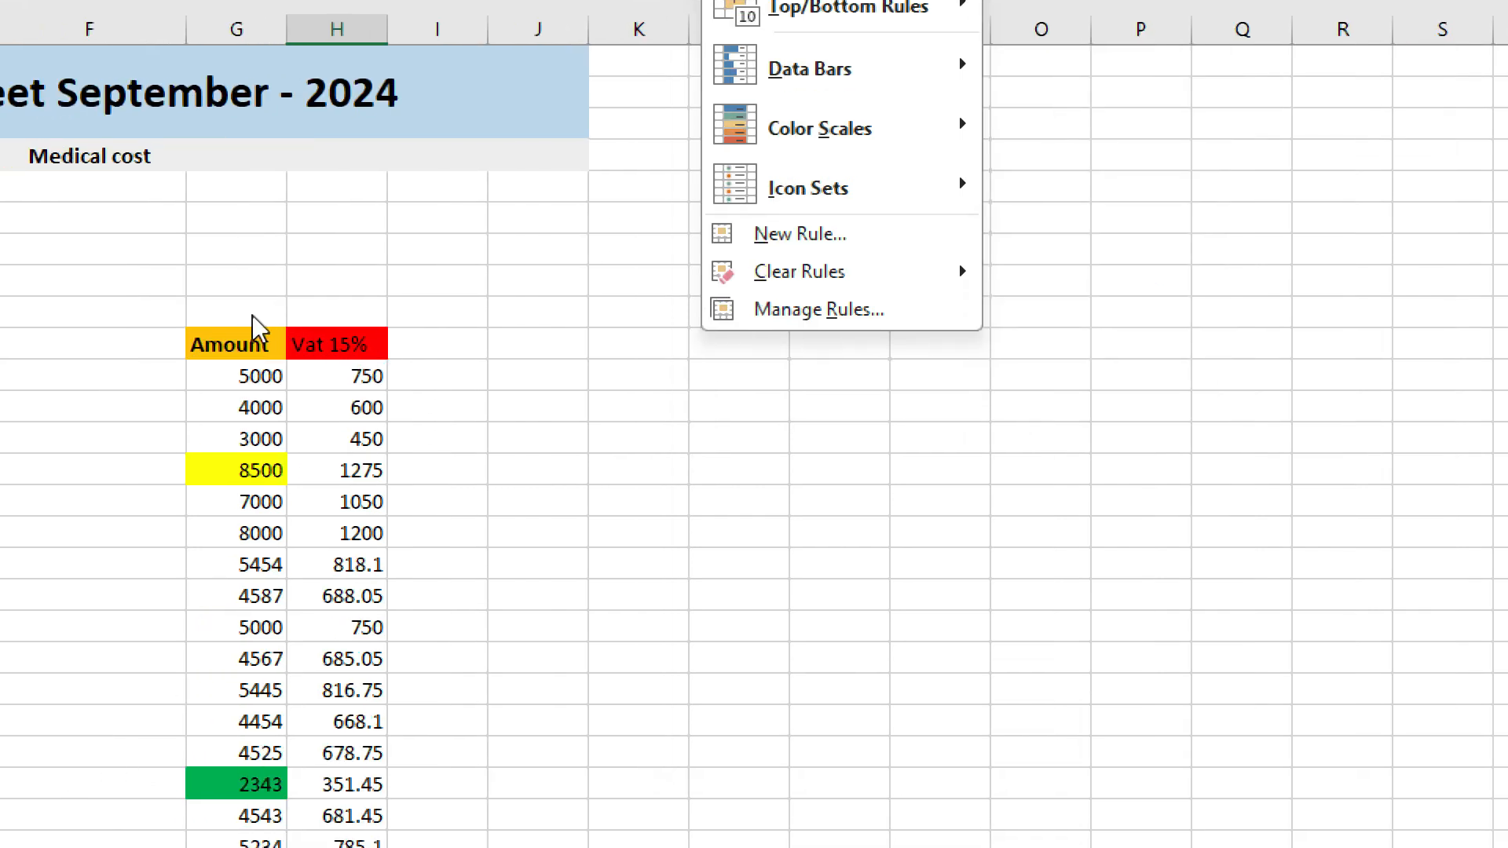
click(239, 271)
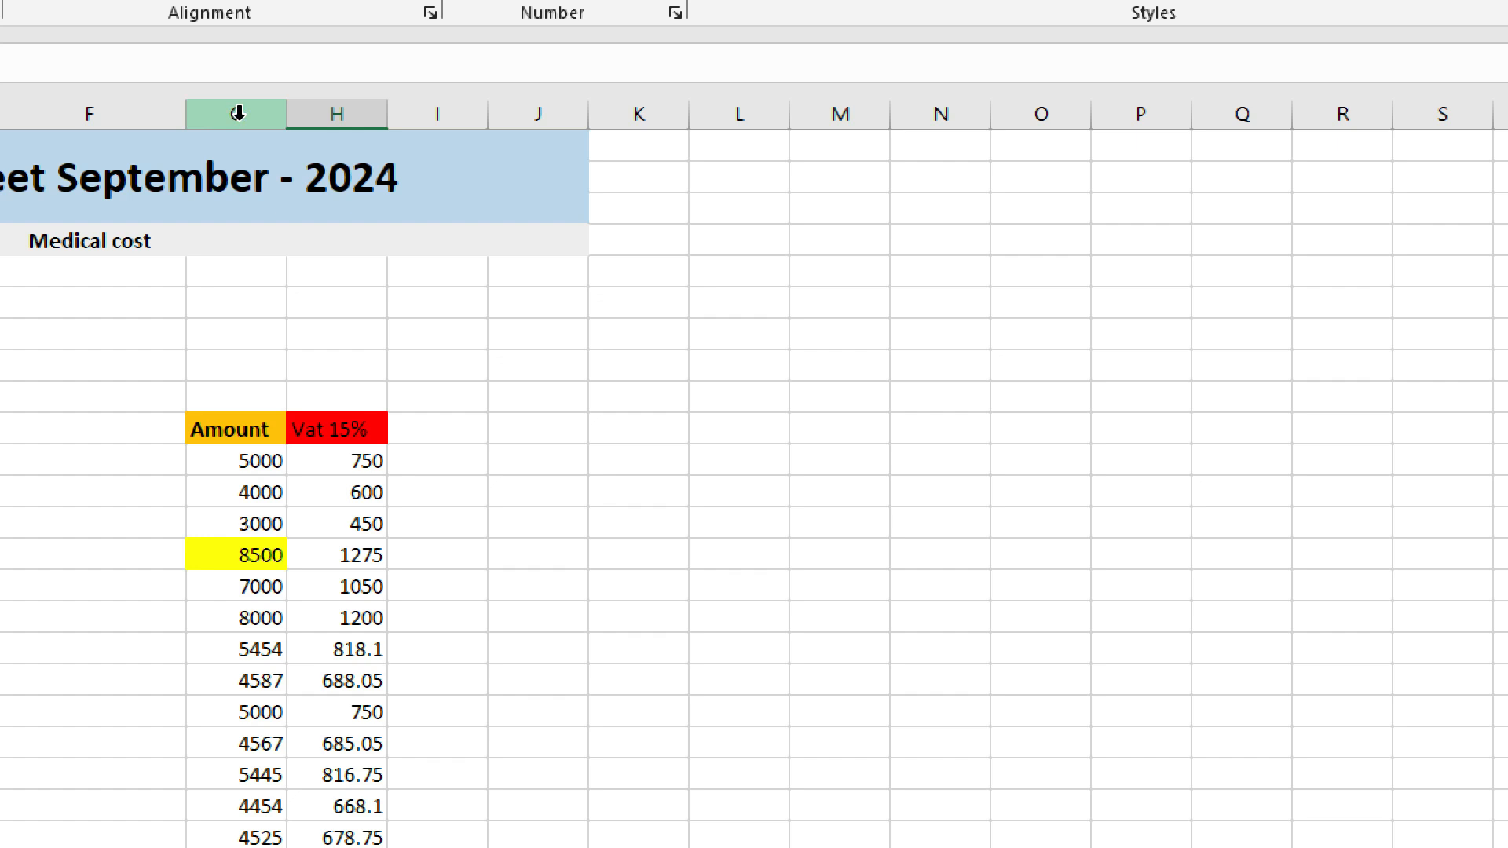
Select column G and start a Greater Than highlight rule with threshold 5000.
click(237, 114)
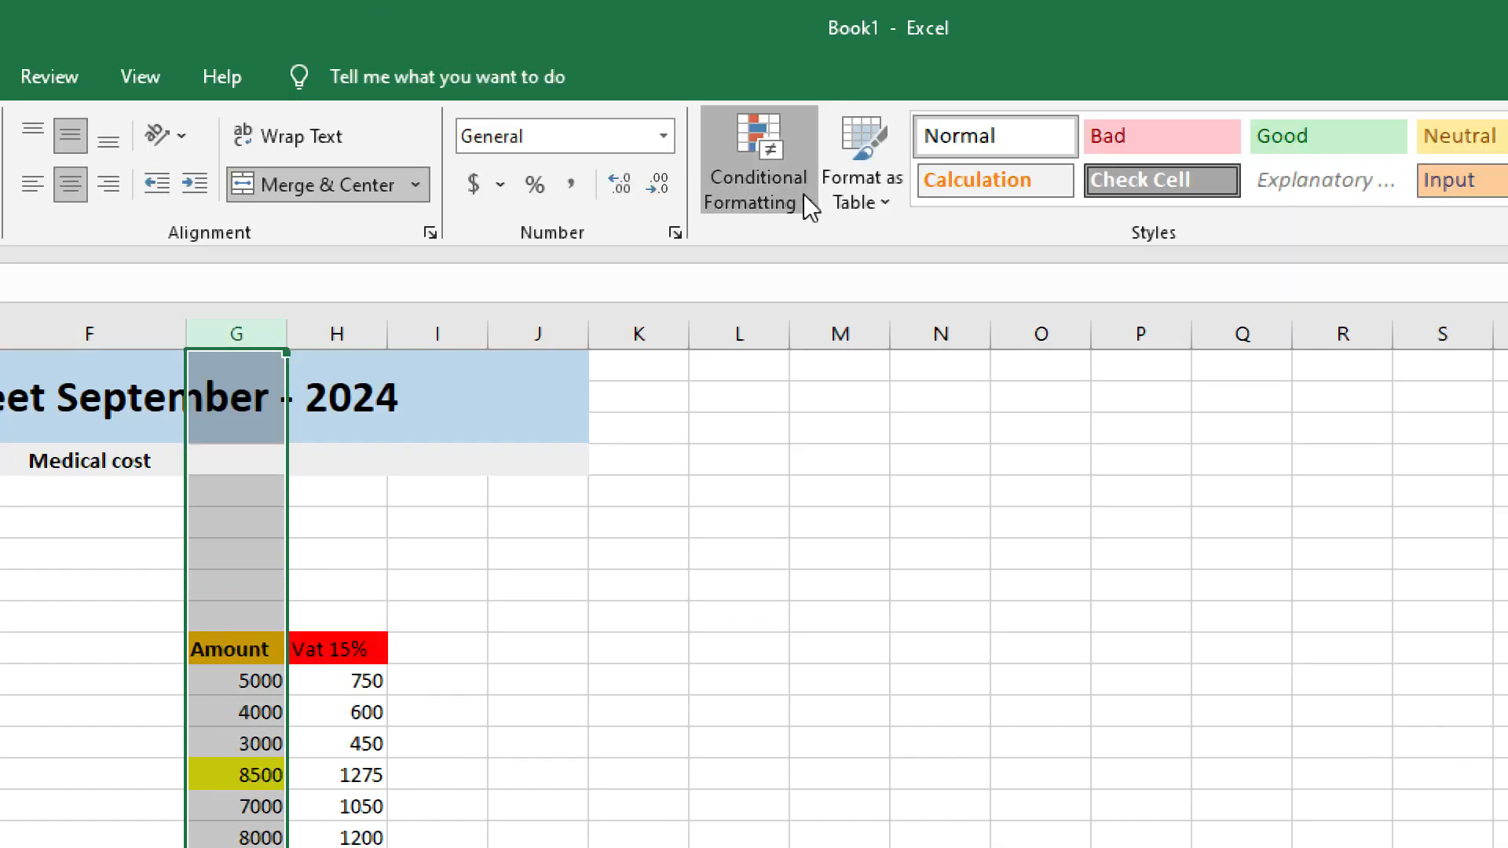
click(803, 196)
mouse_move(805, 251)
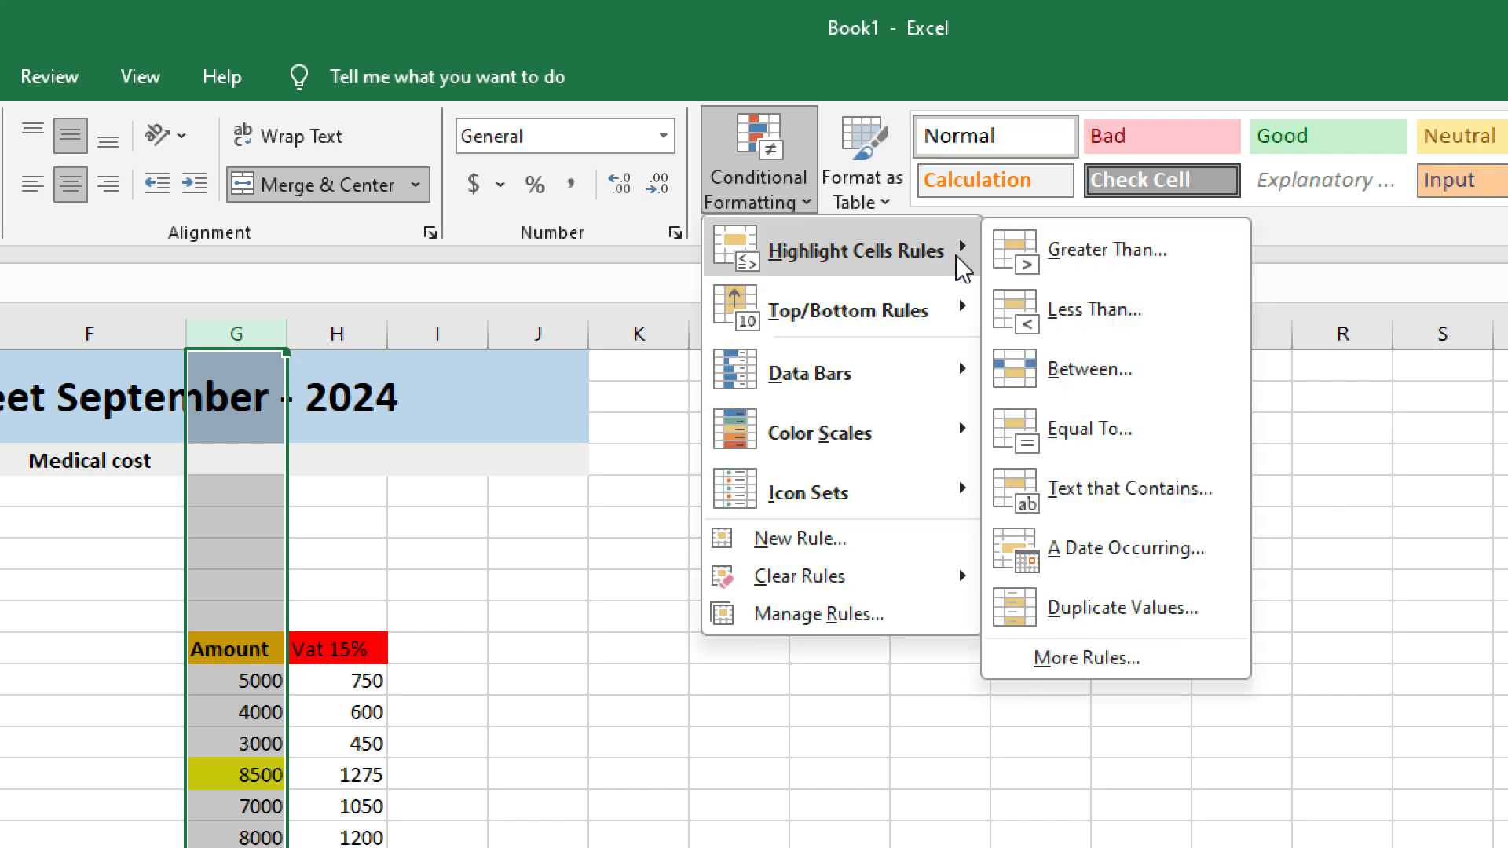
click(1120, 259)
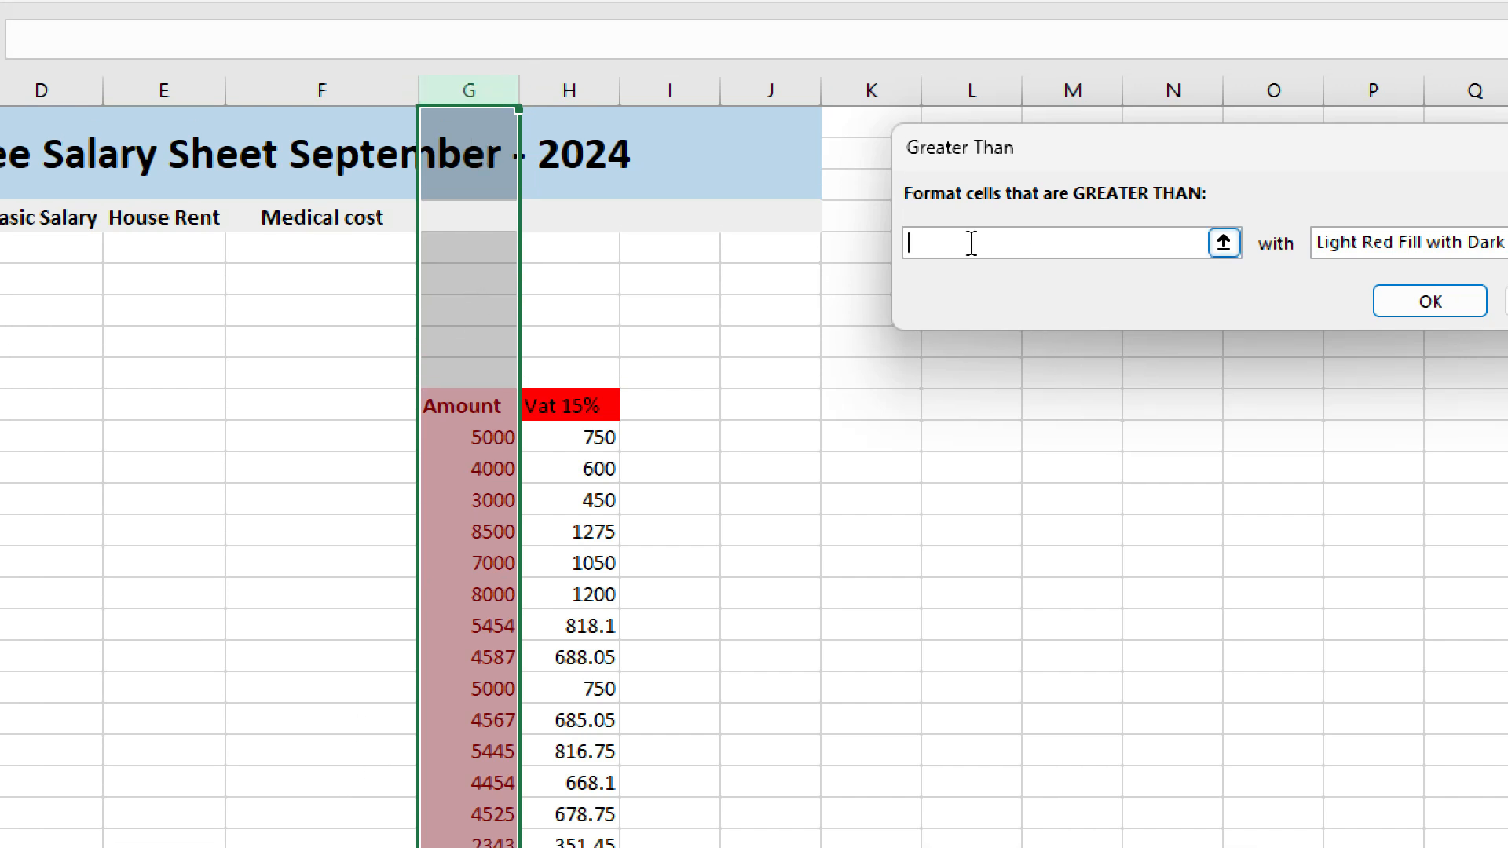
text(000)
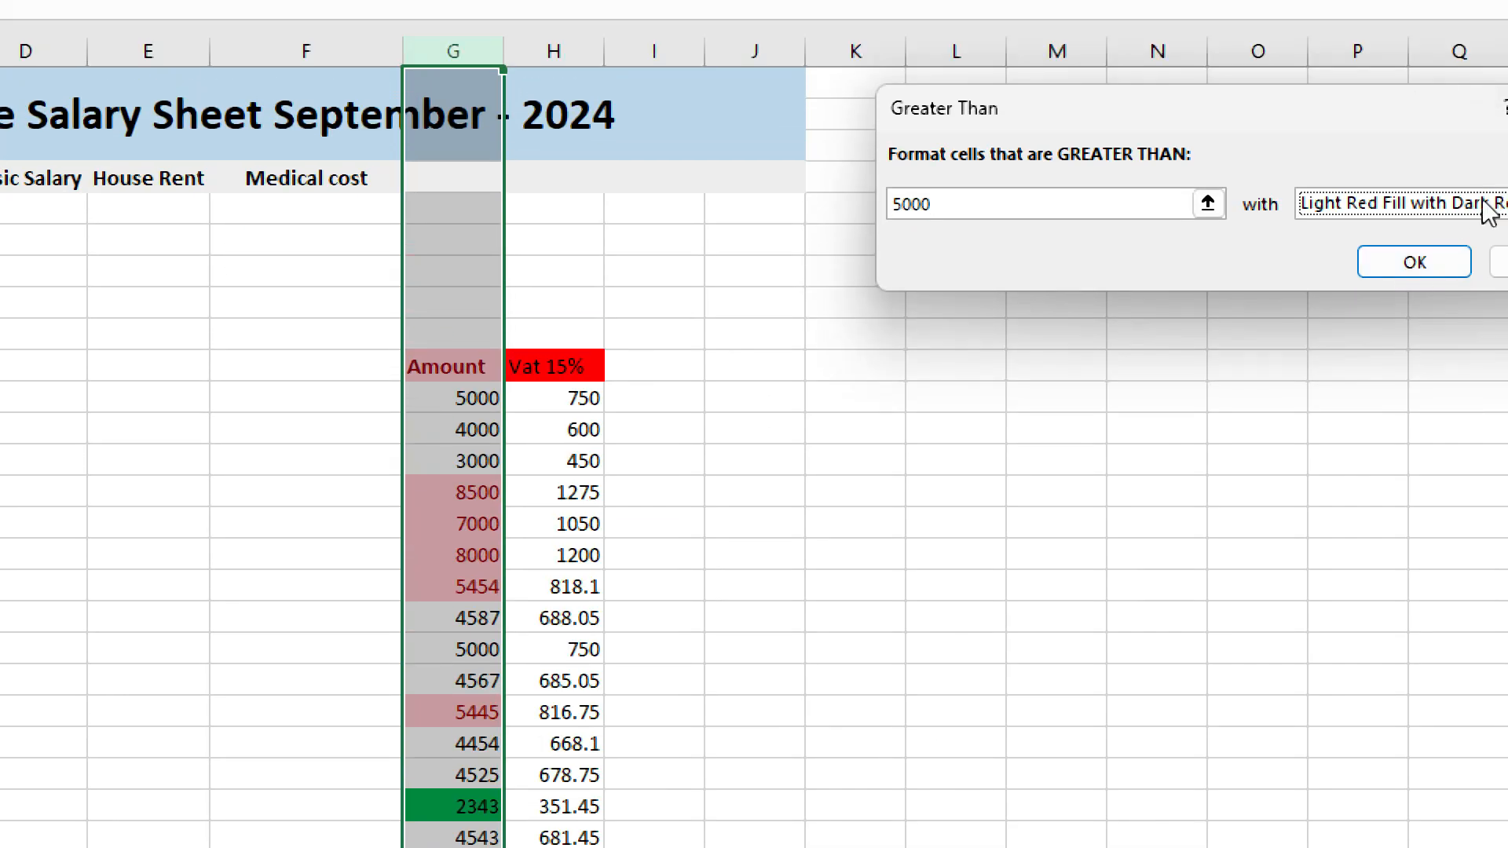
Preview green and red-text styles, settle on Light Red Fill with Dark Red Text, and move the dialog.
click(1476, 205)
click(1391, 273)
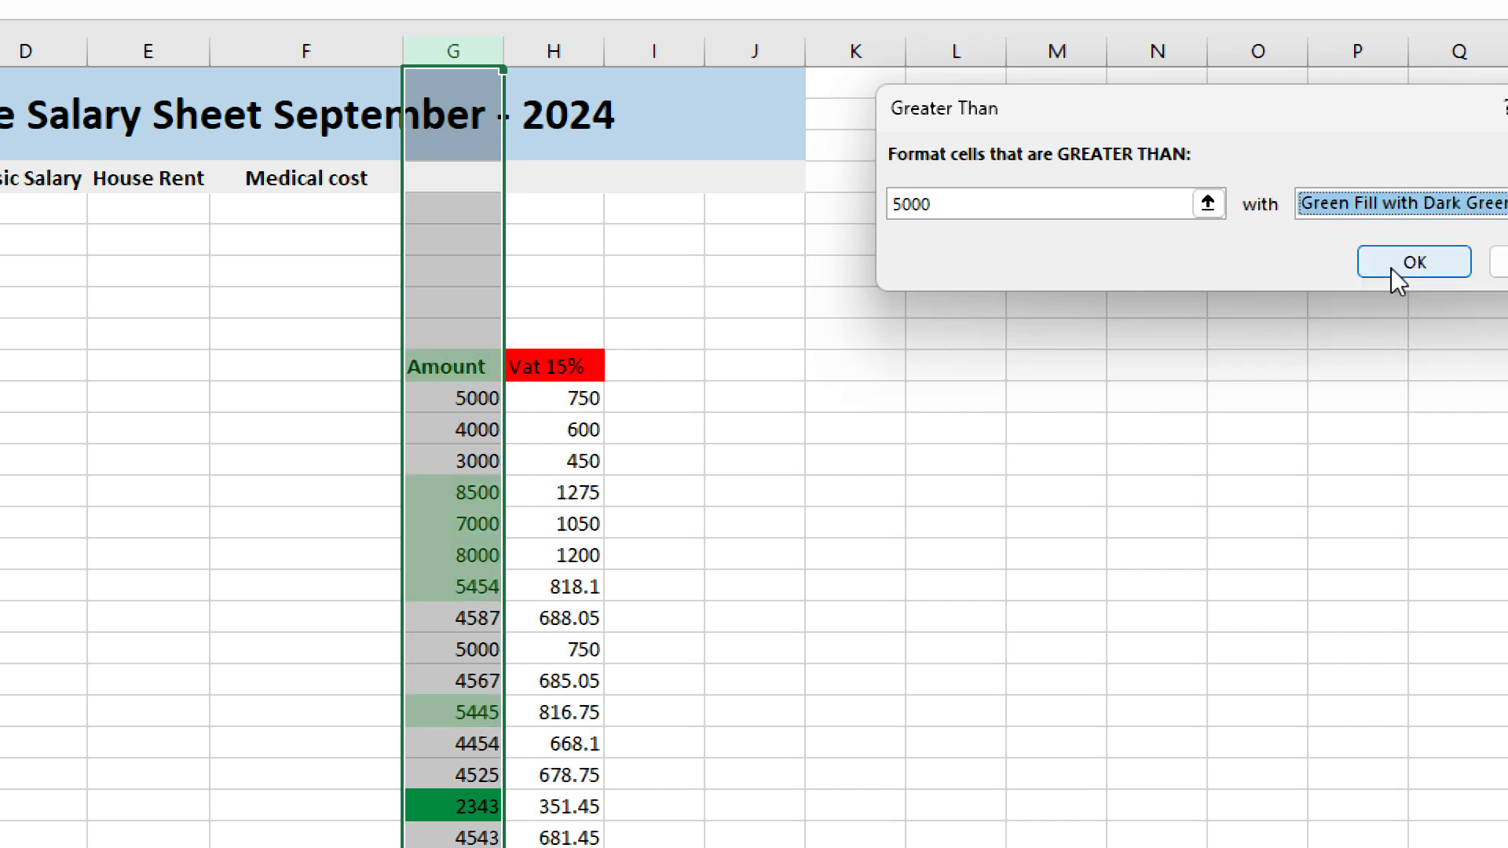
click(1346, 202)
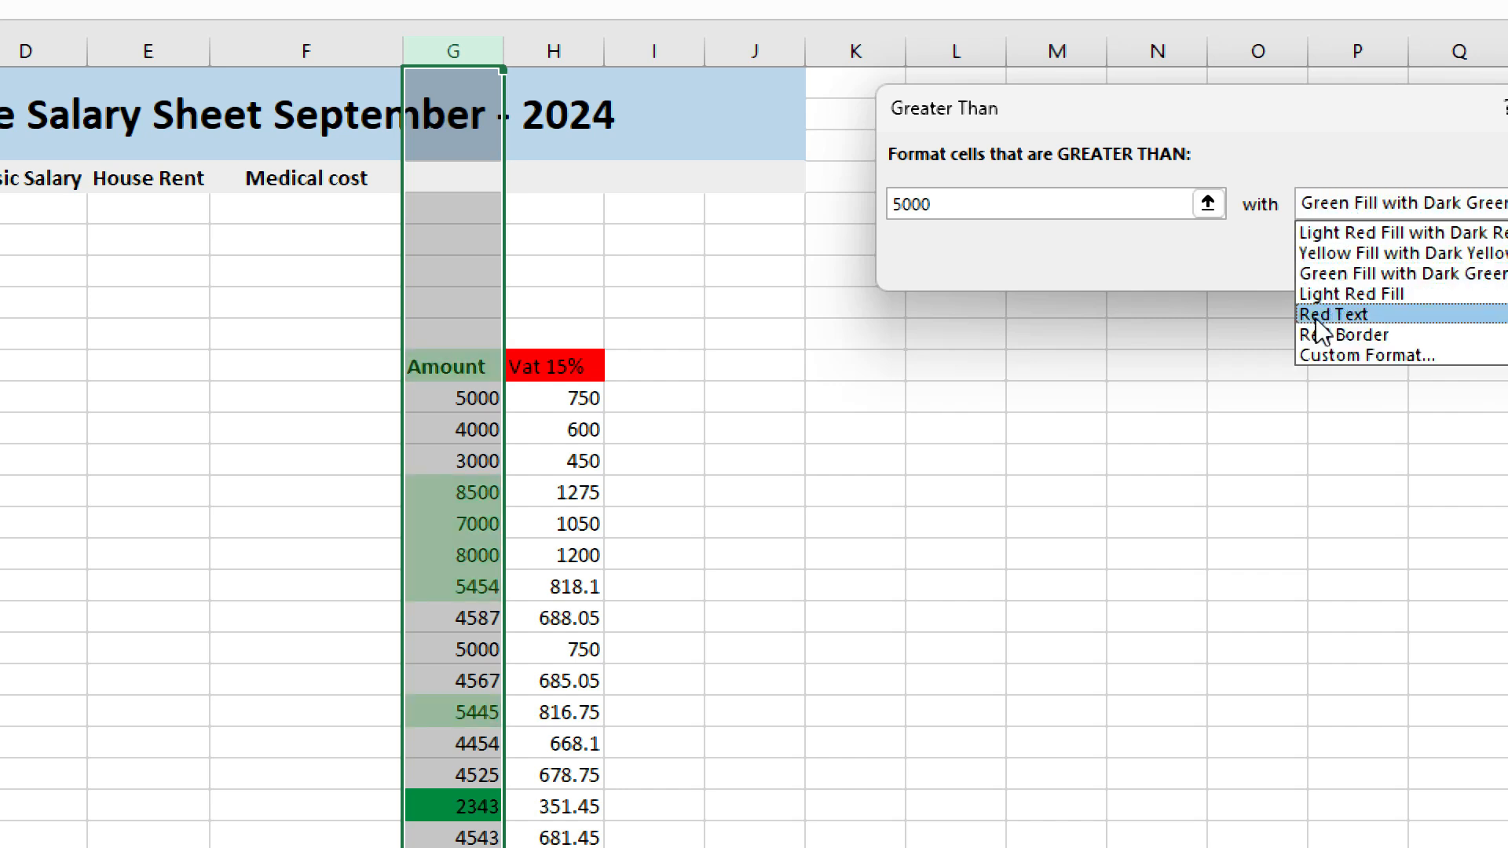
click(1327, 315)
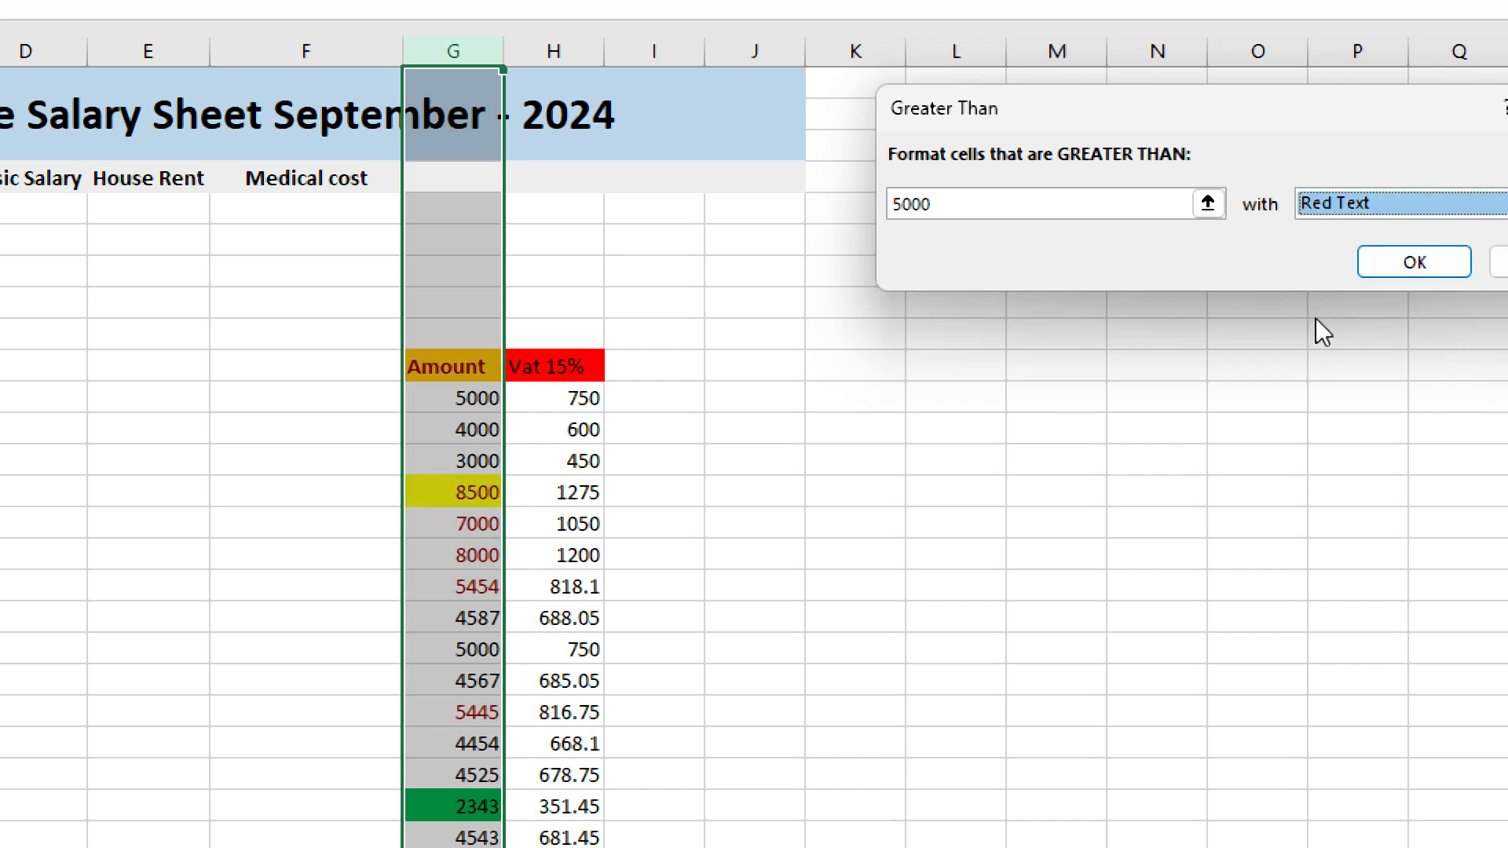
click(1371, 202)
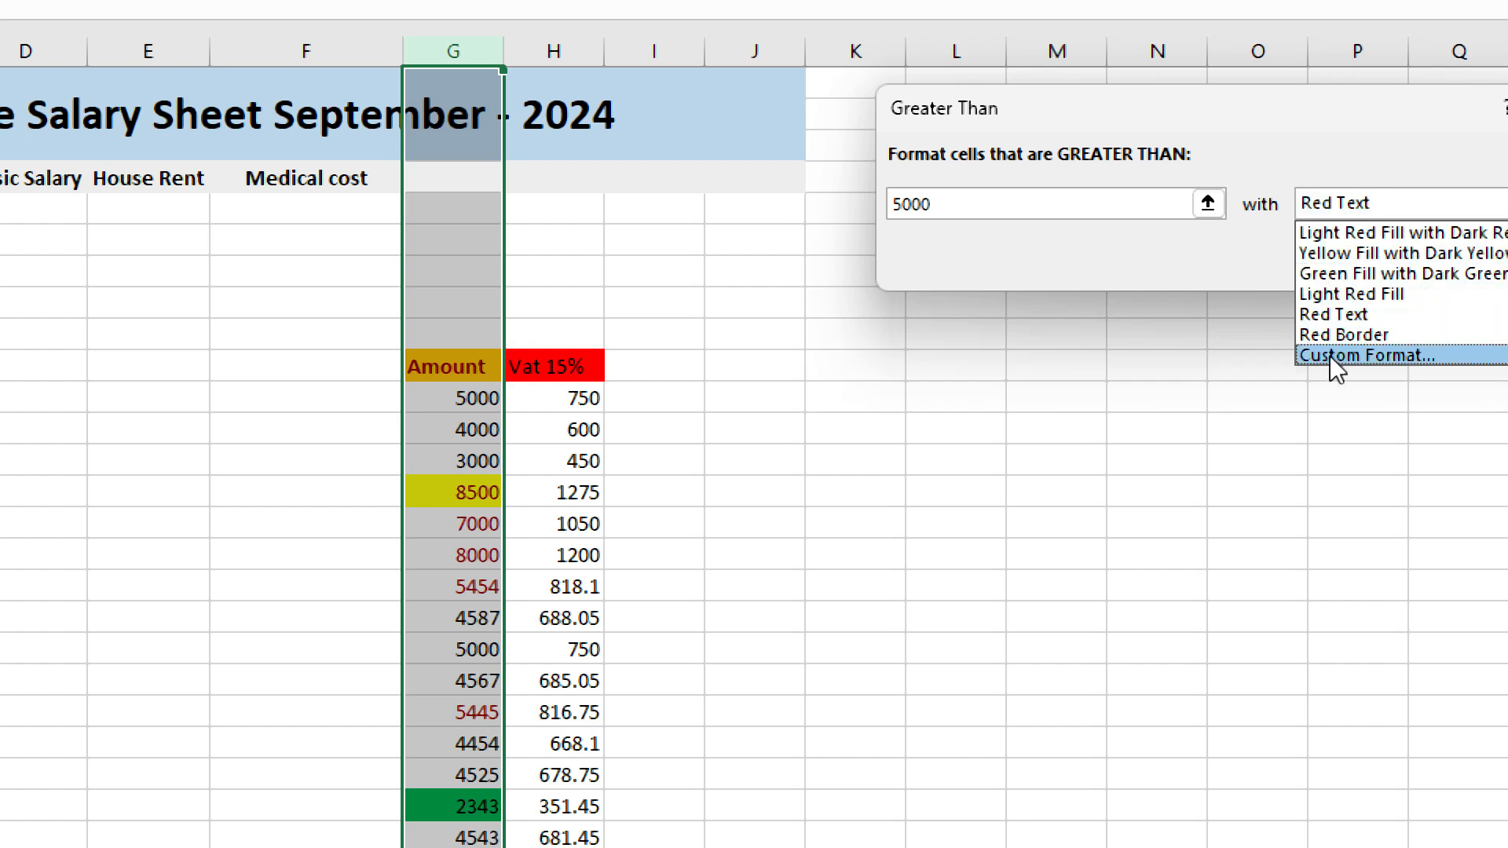
click(1393, 355)
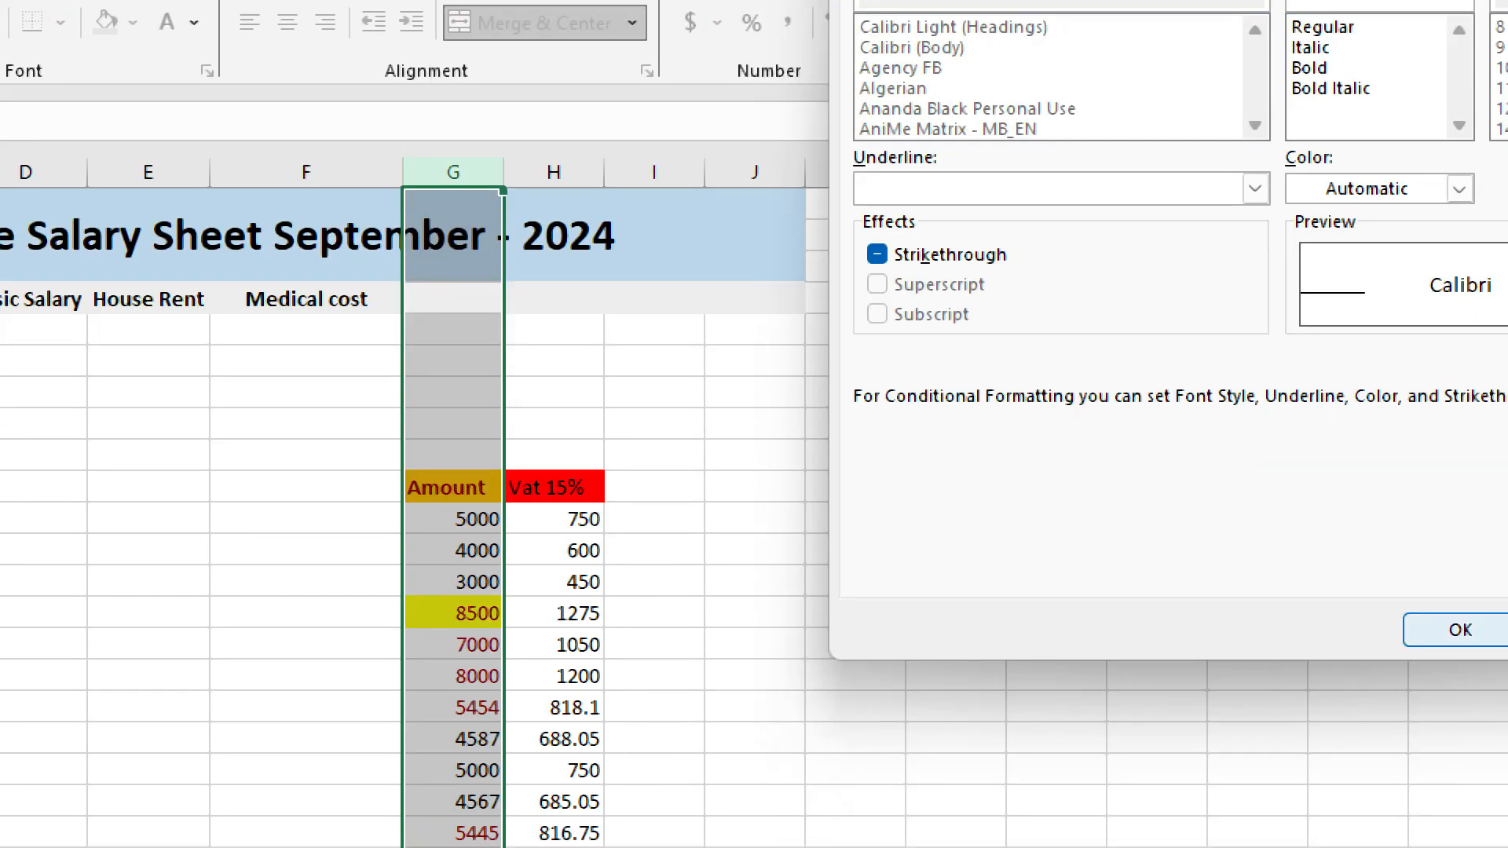
click(1463, 620)
click(1415, 323)
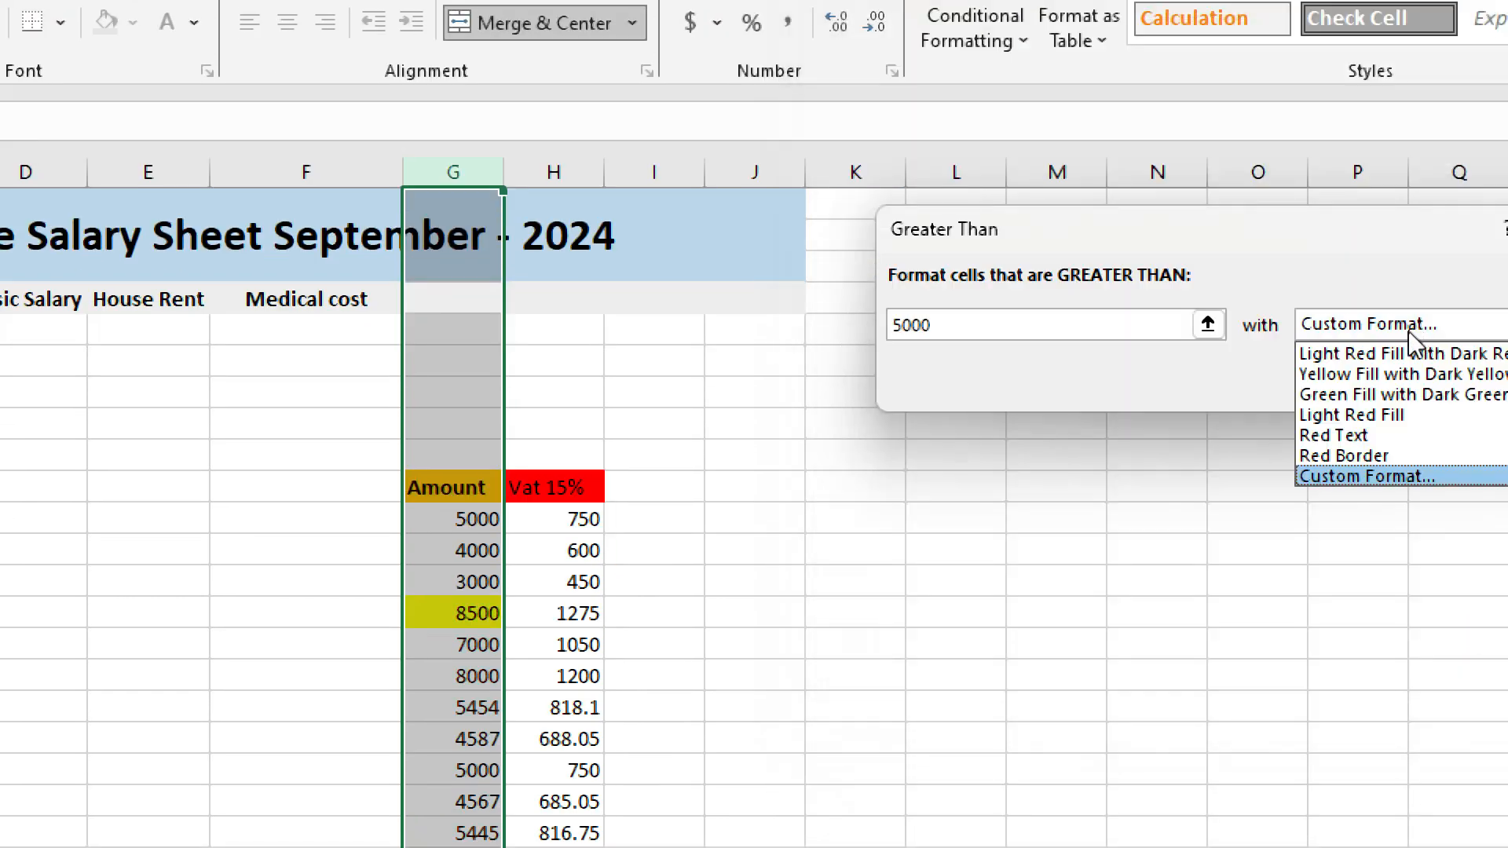
click(1382, 354)
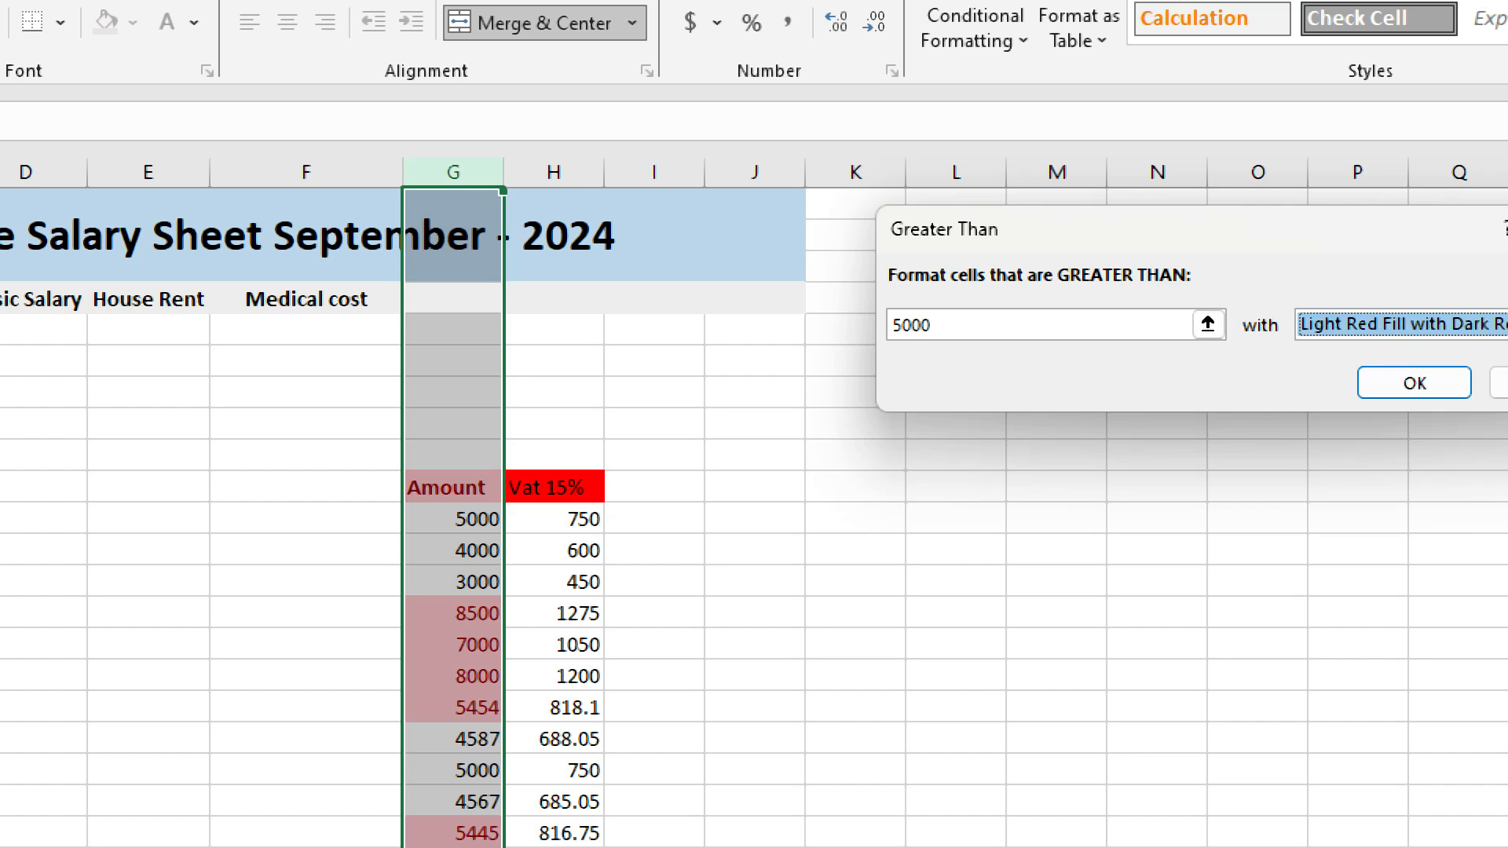
drag(1453, 234, 1433, 236)
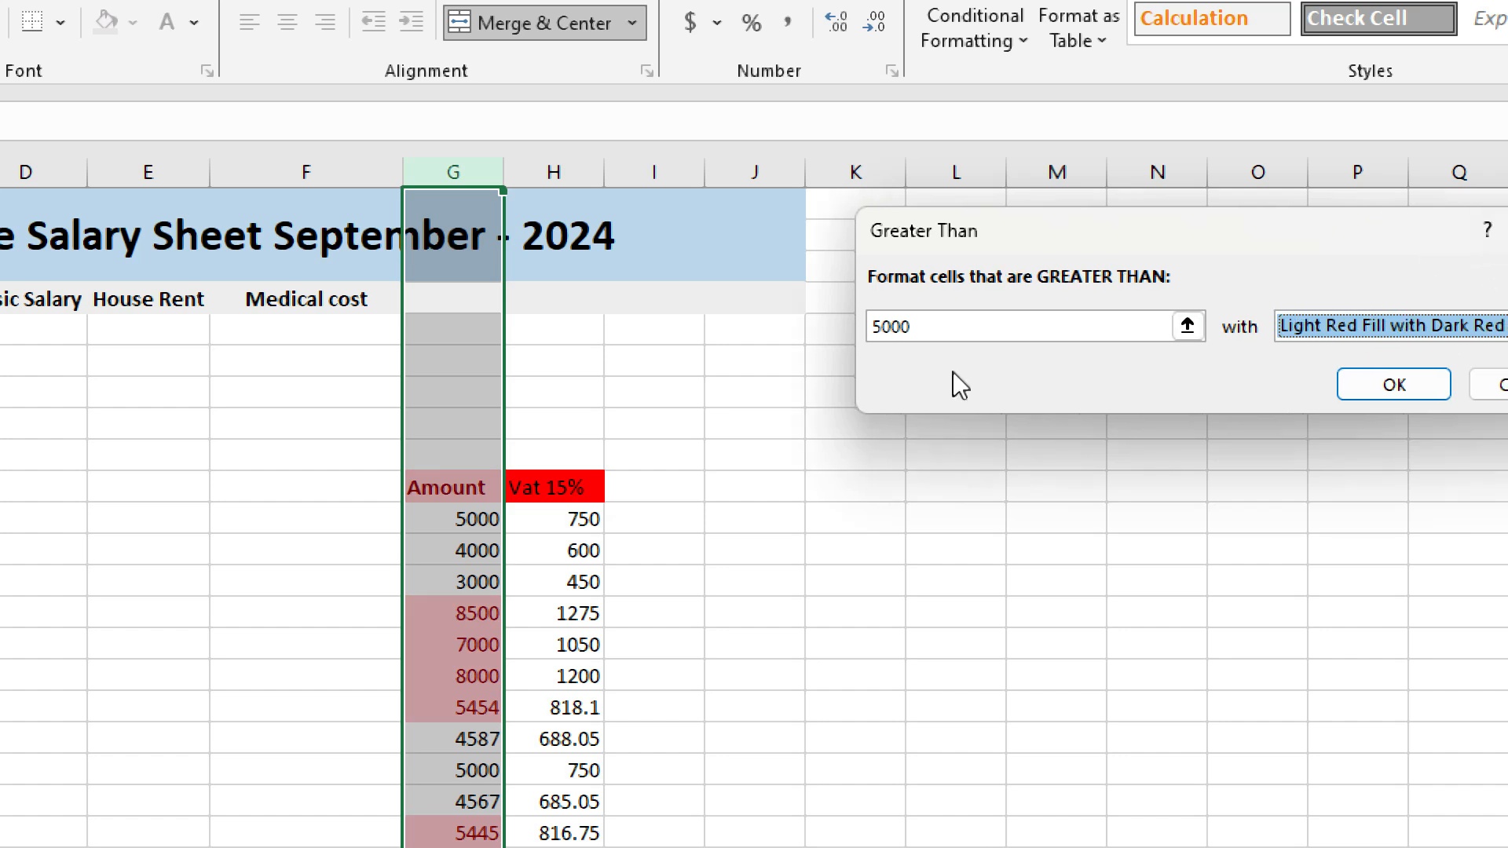
drag(1194, 230, 1008, 239)
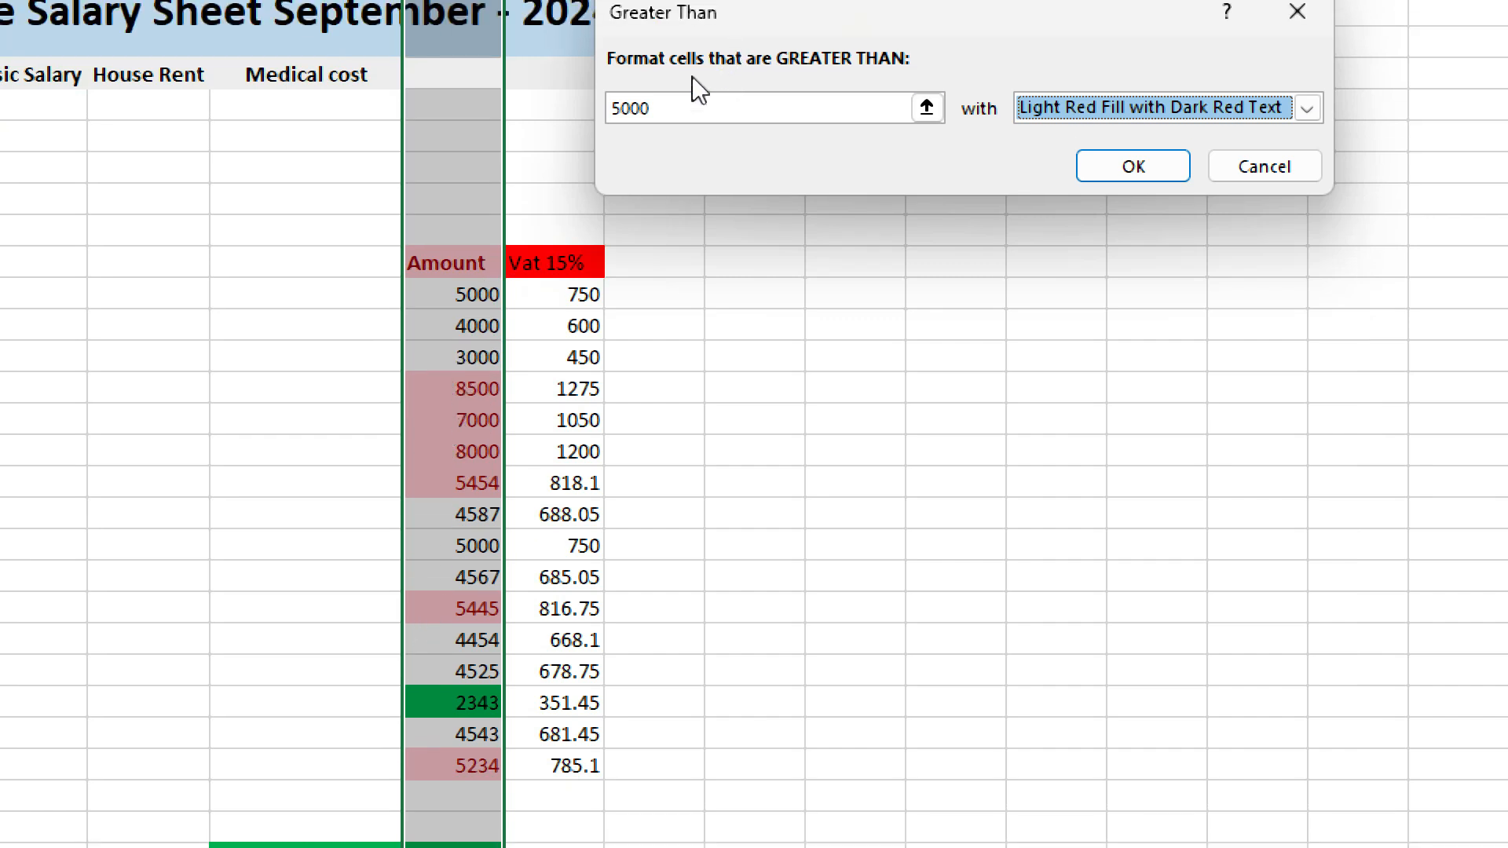
Change the Greater Than threshold to 8000, then cancel the dialog without applying the rule.
click(663, 80)
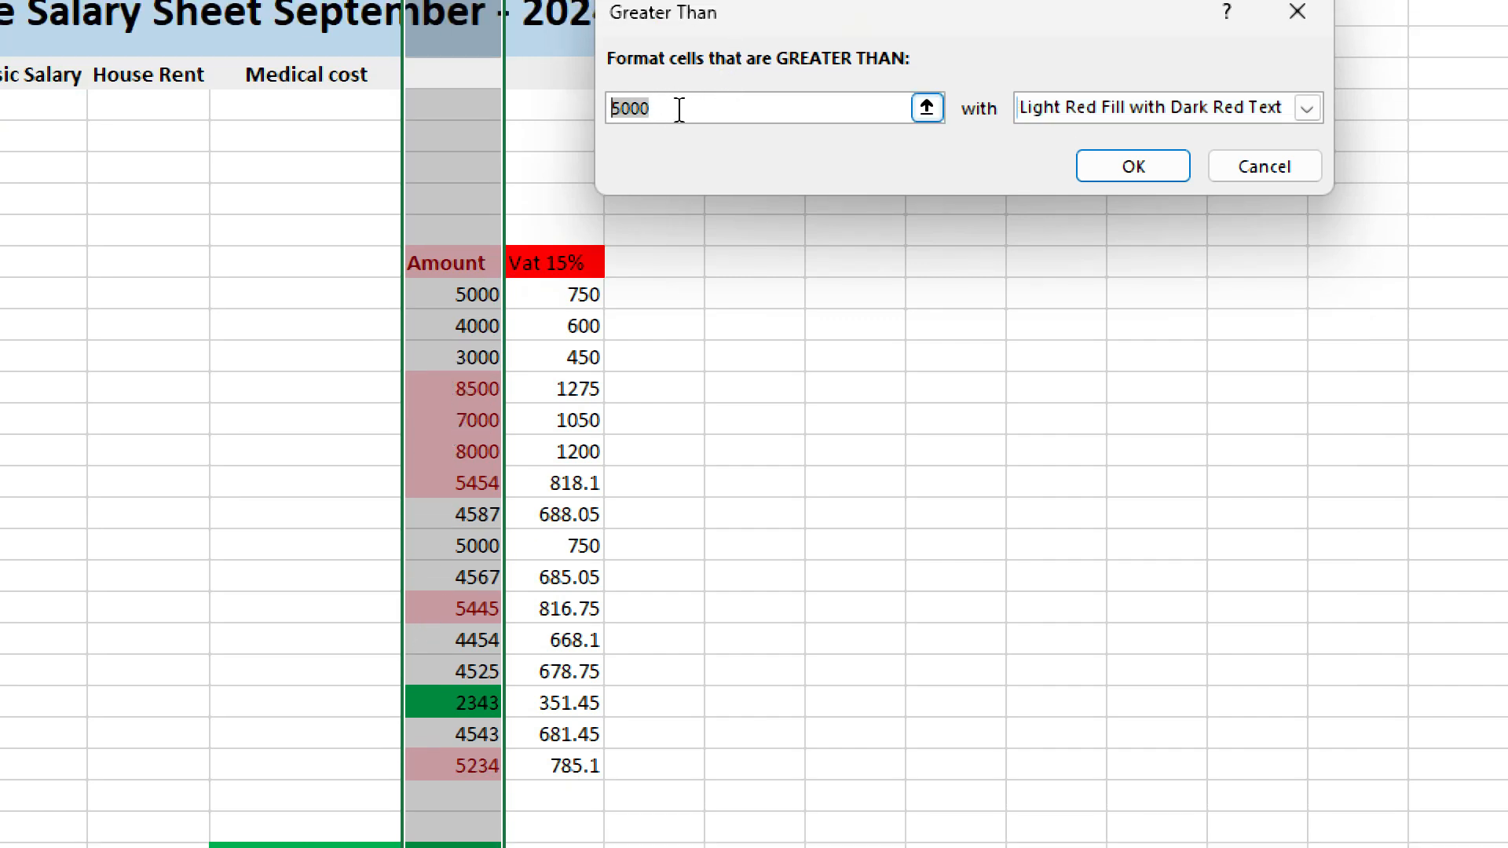
text(8000)
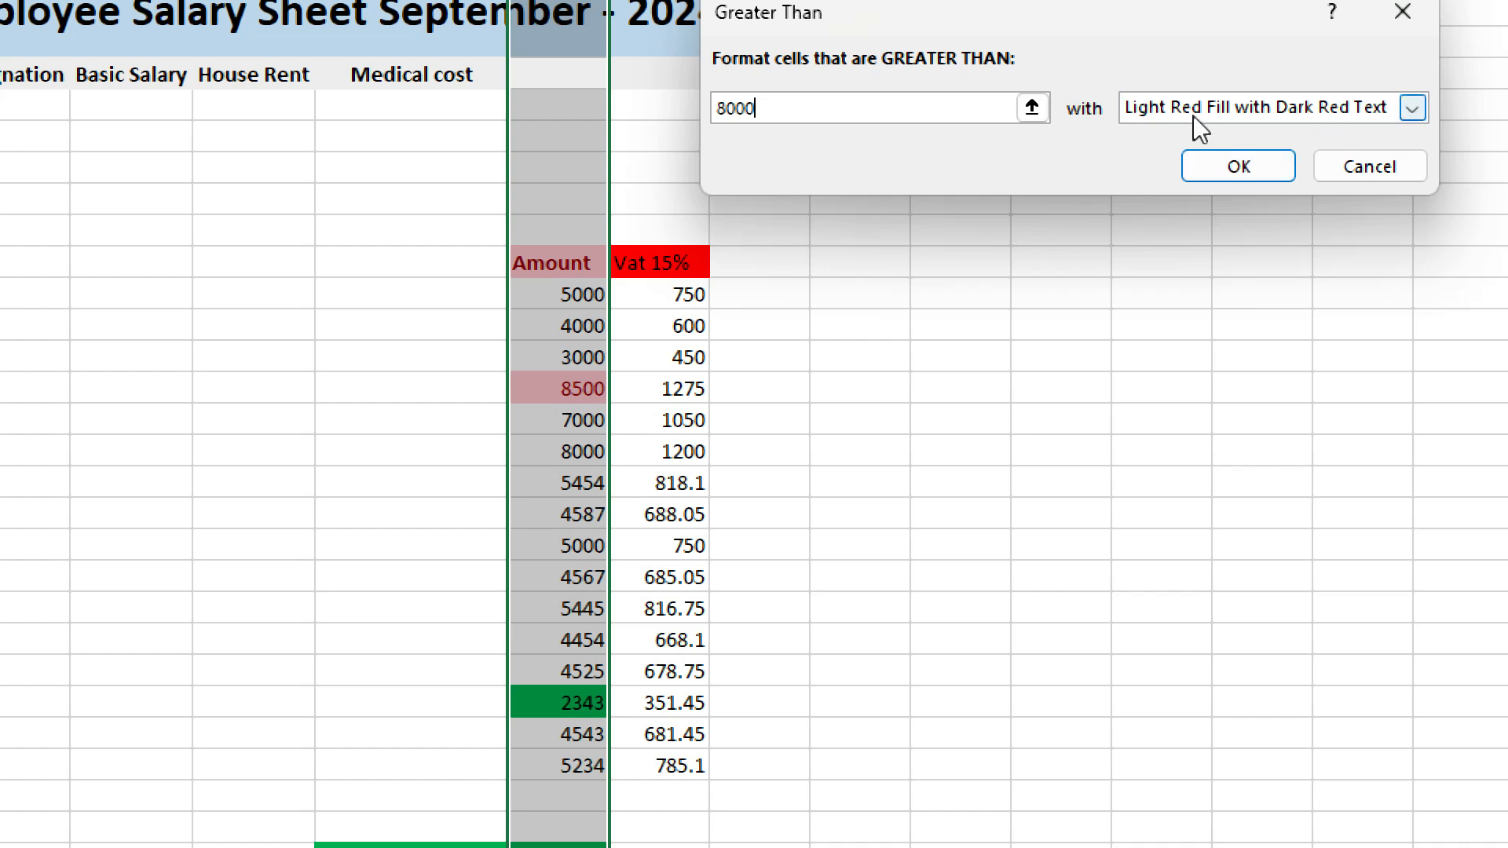
click(1238, 167)
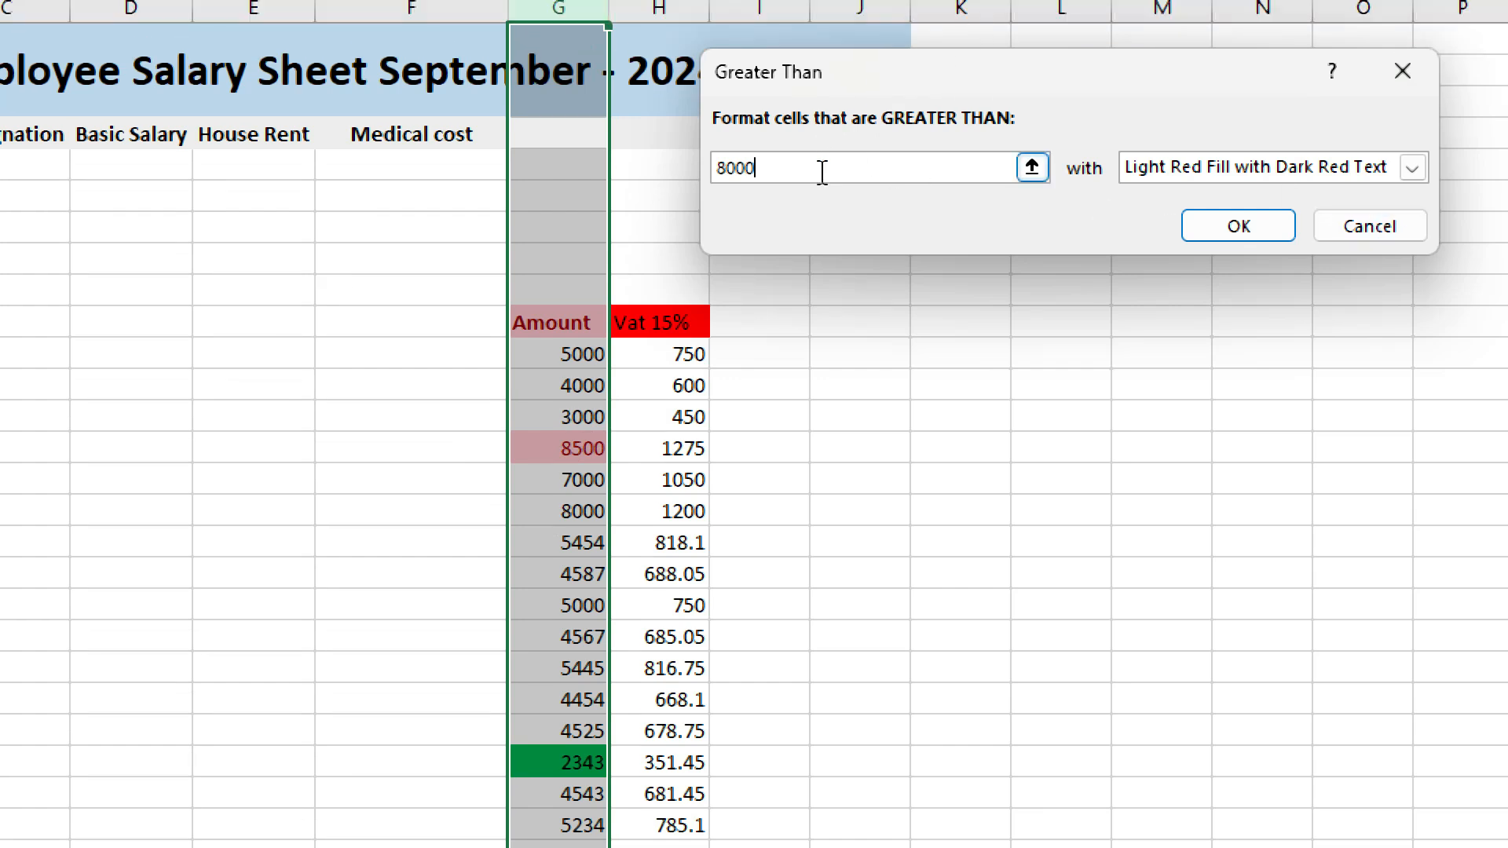
click(1370, 230)
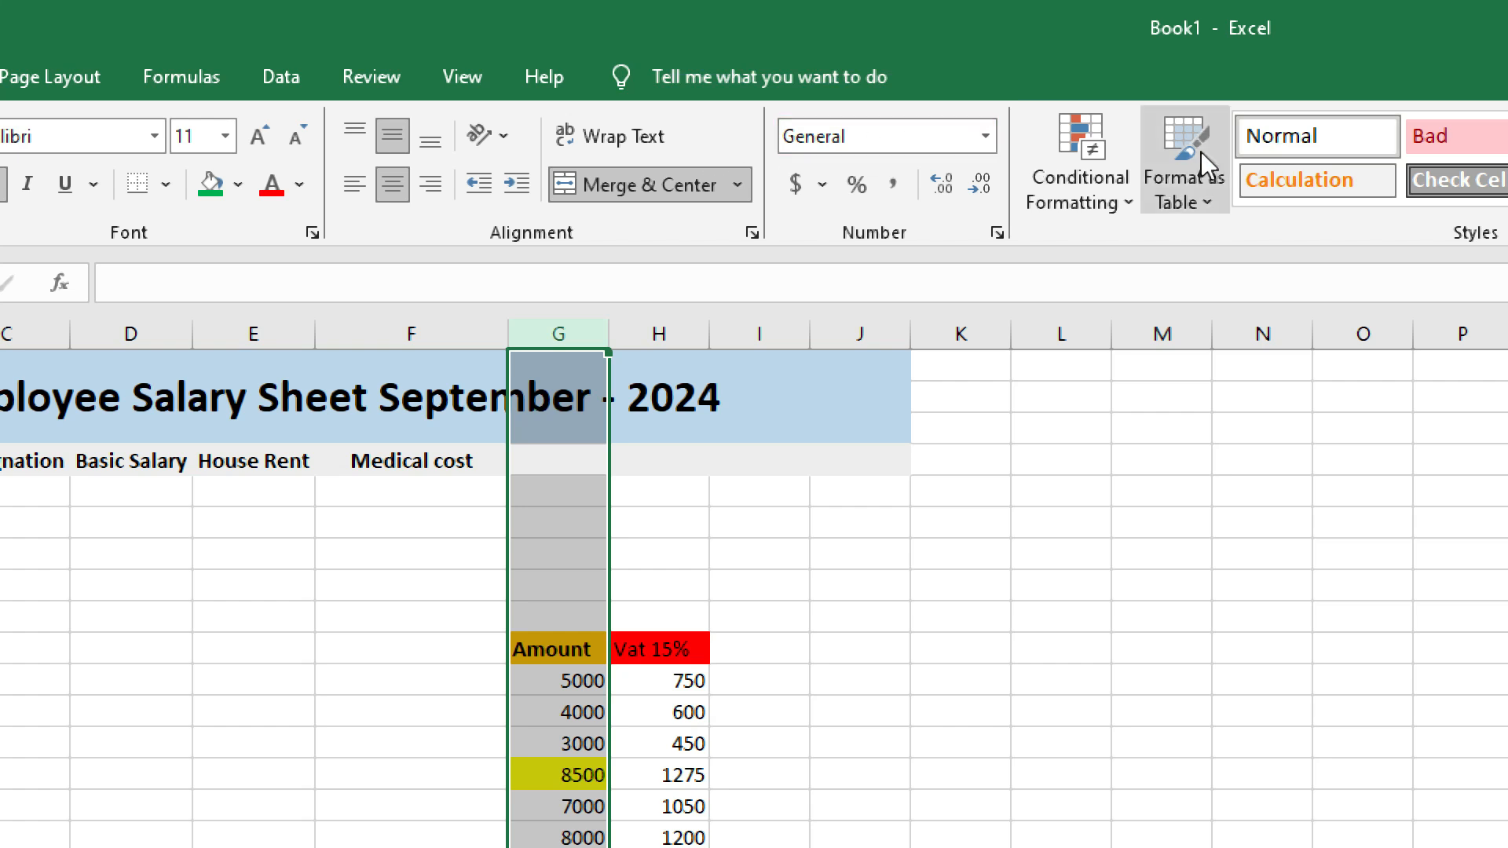
click(1092, 195)
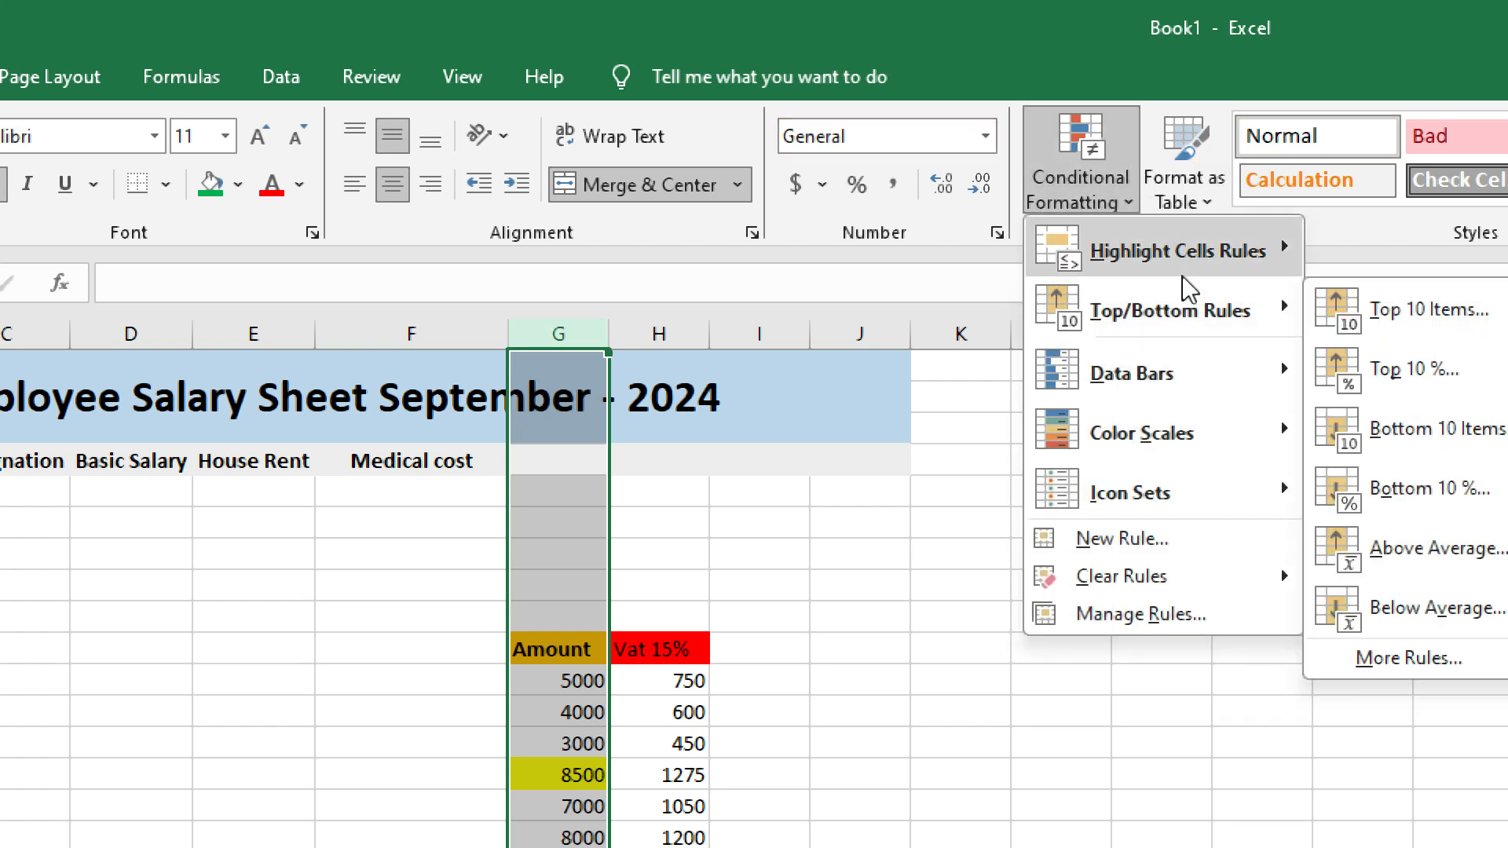
mouse_move(1216, 264)
click(1395, 315)
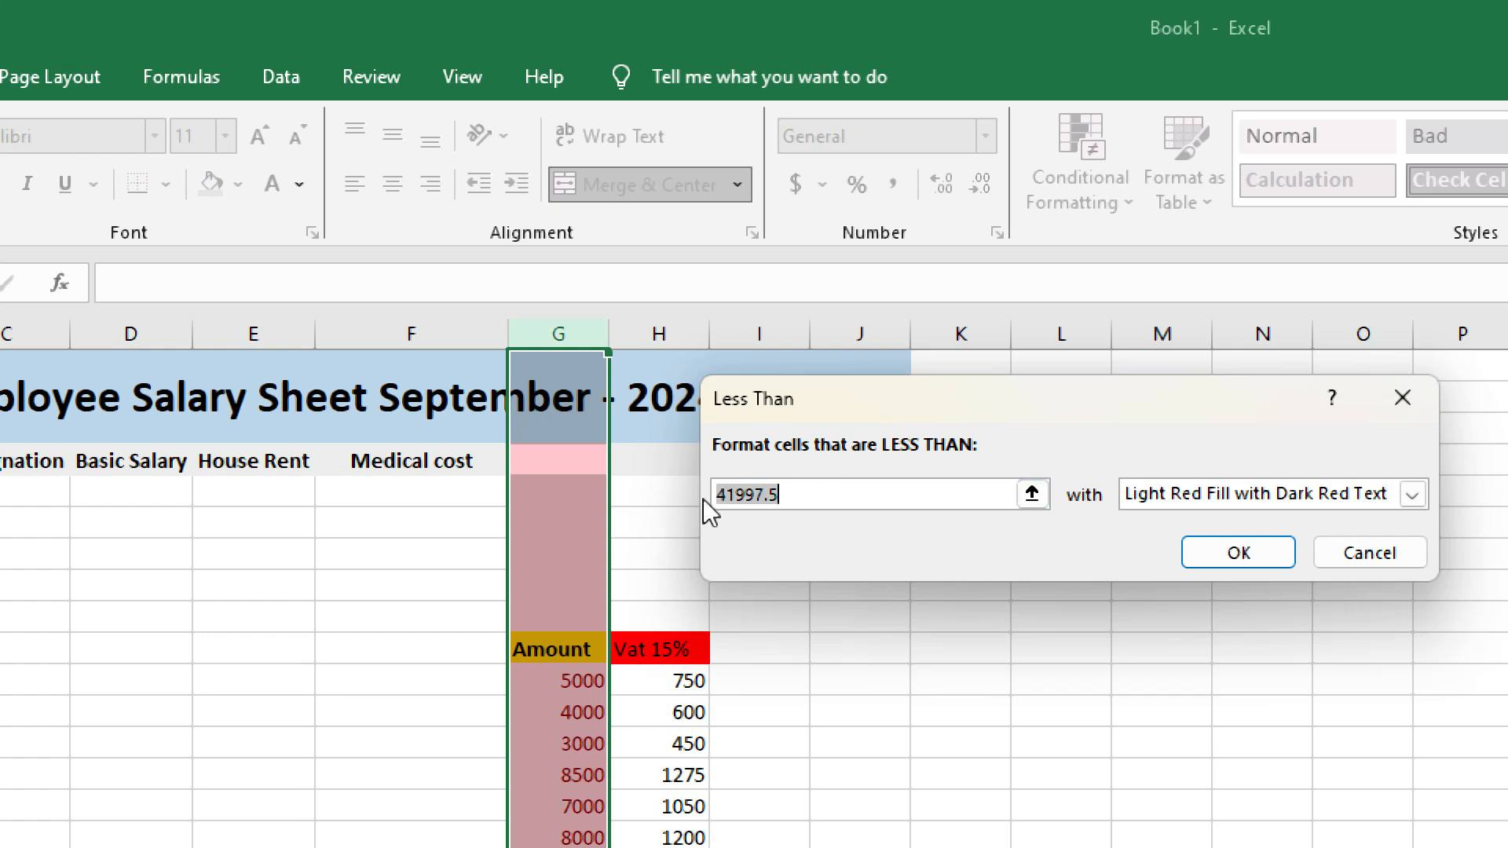
key(BackSpace)
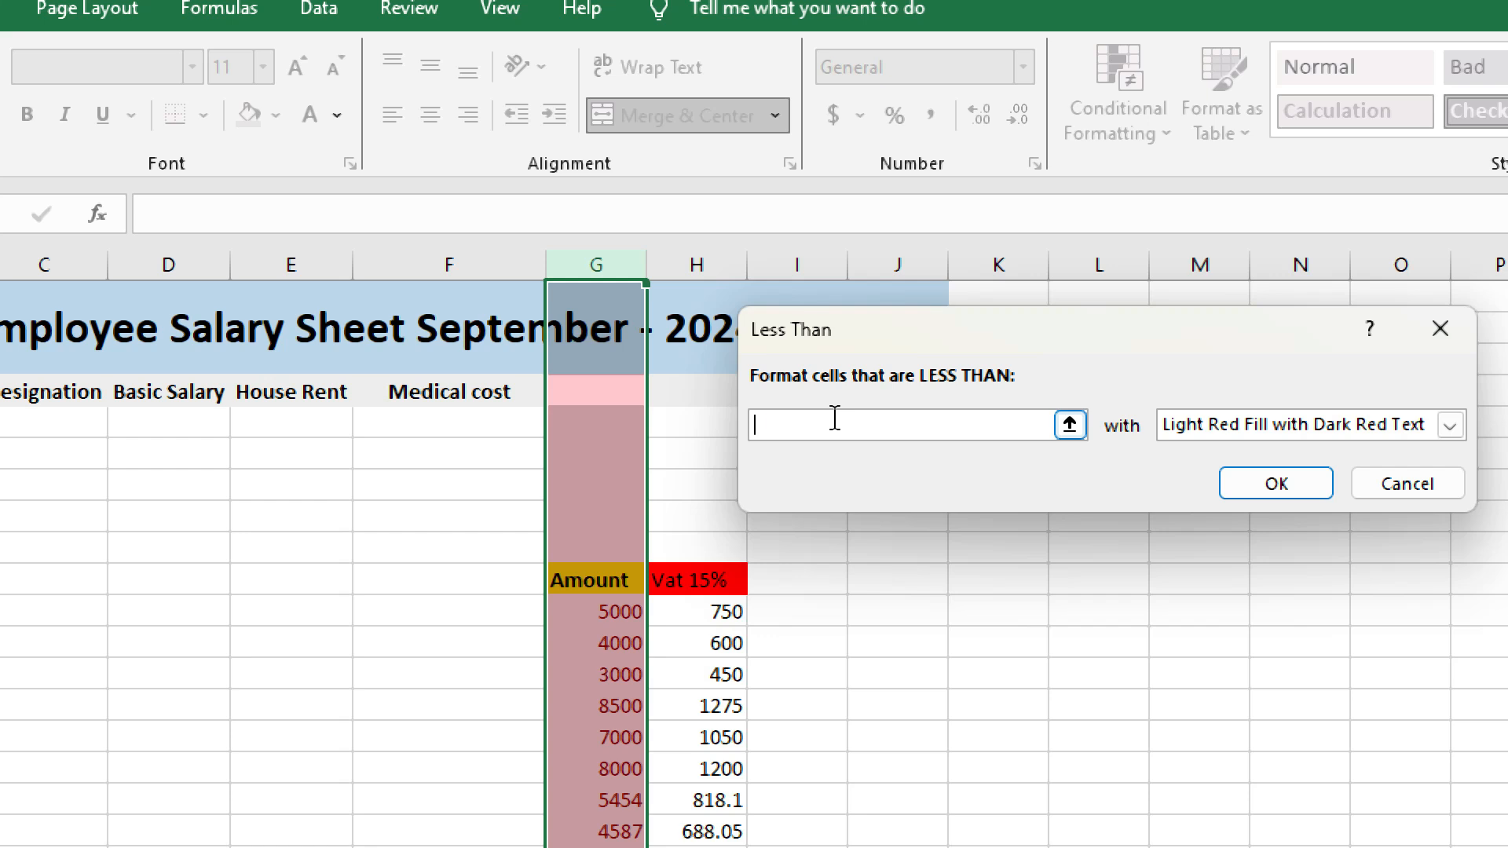
text(600)
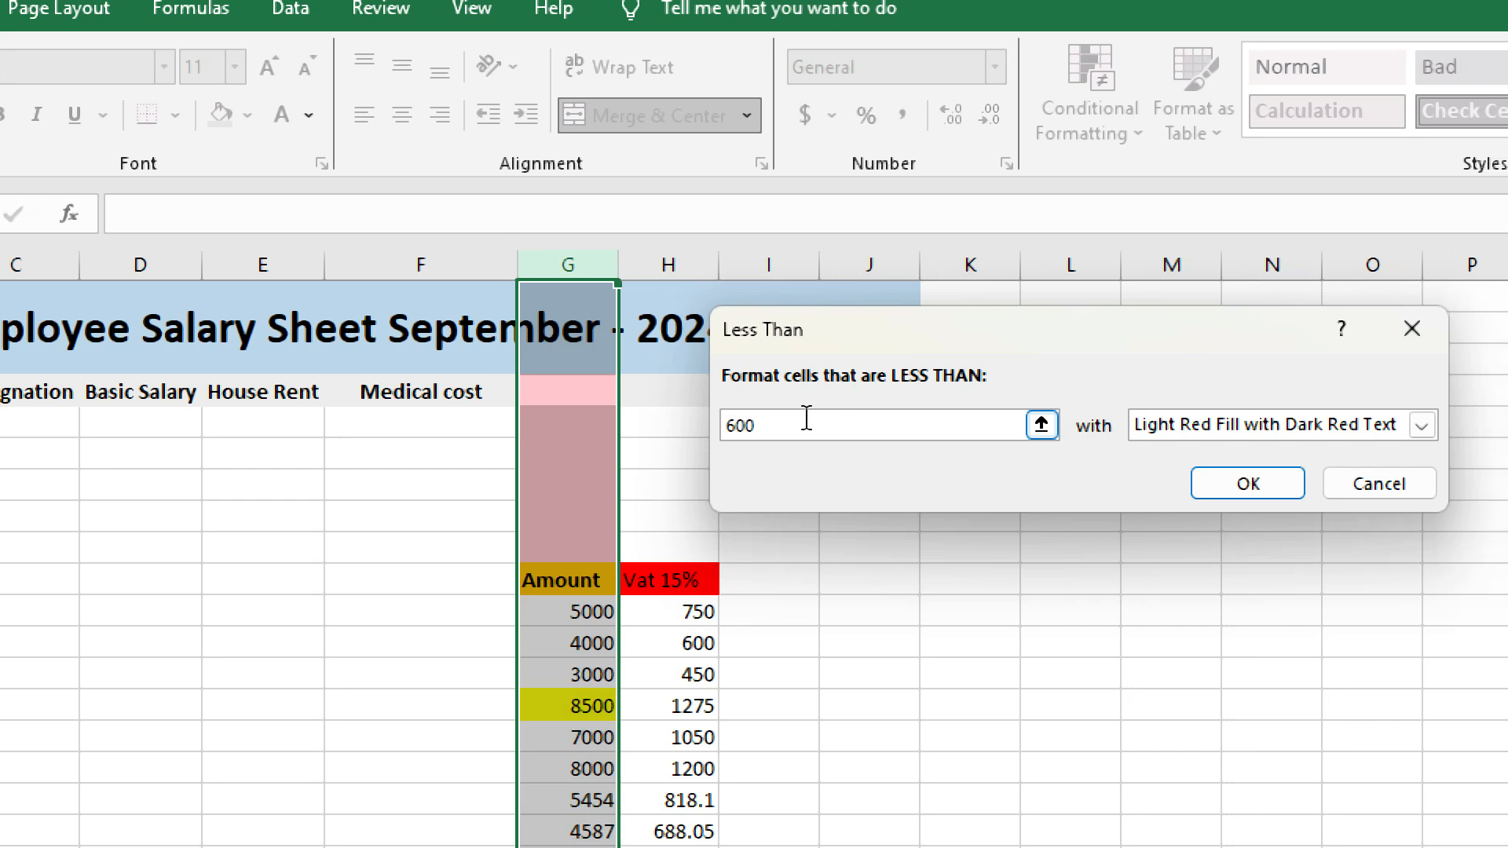
text(0)
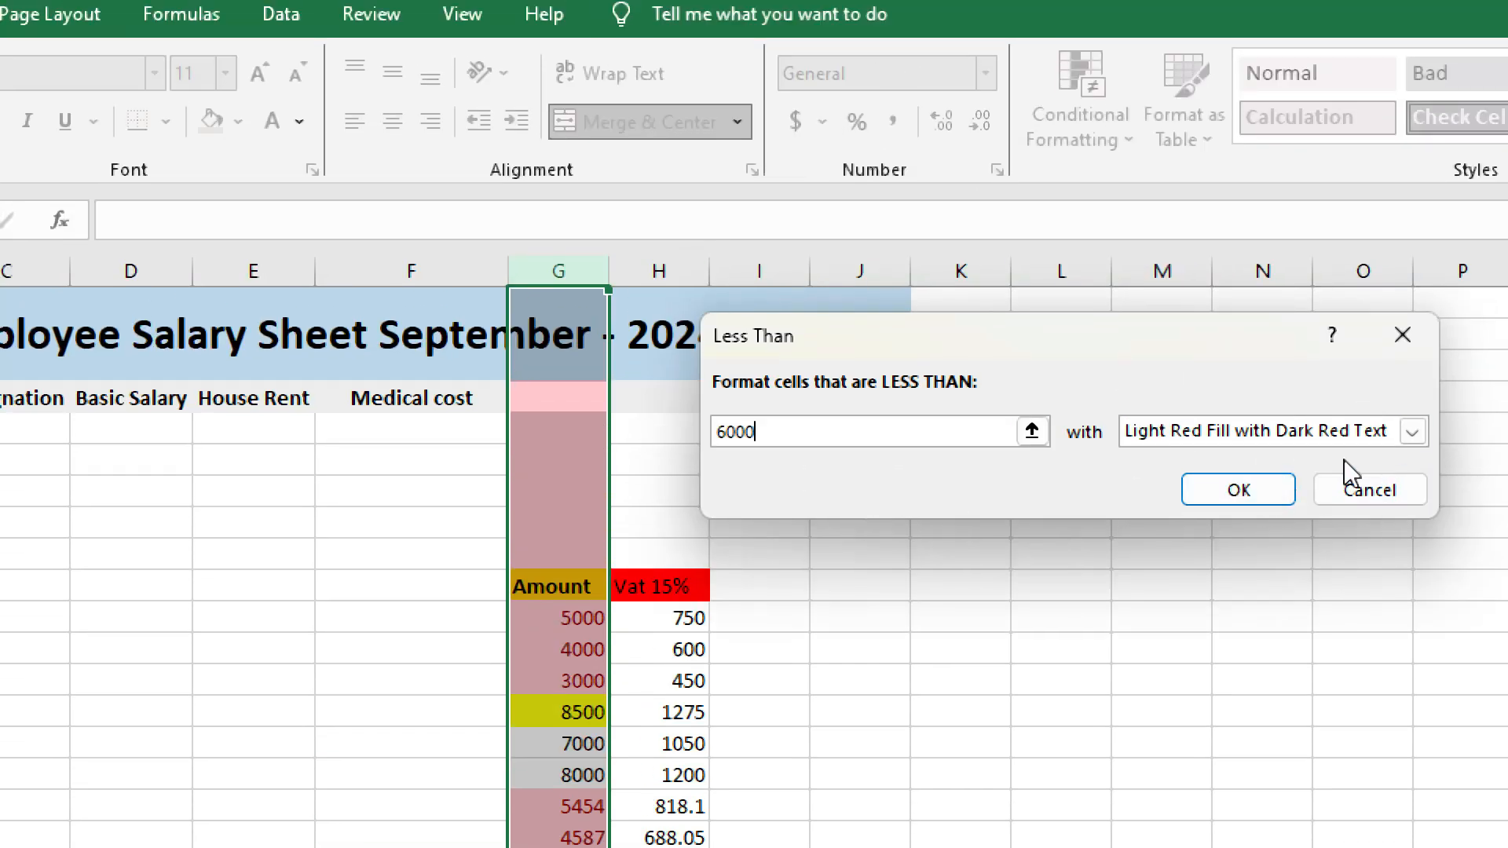
click(1363, 488)
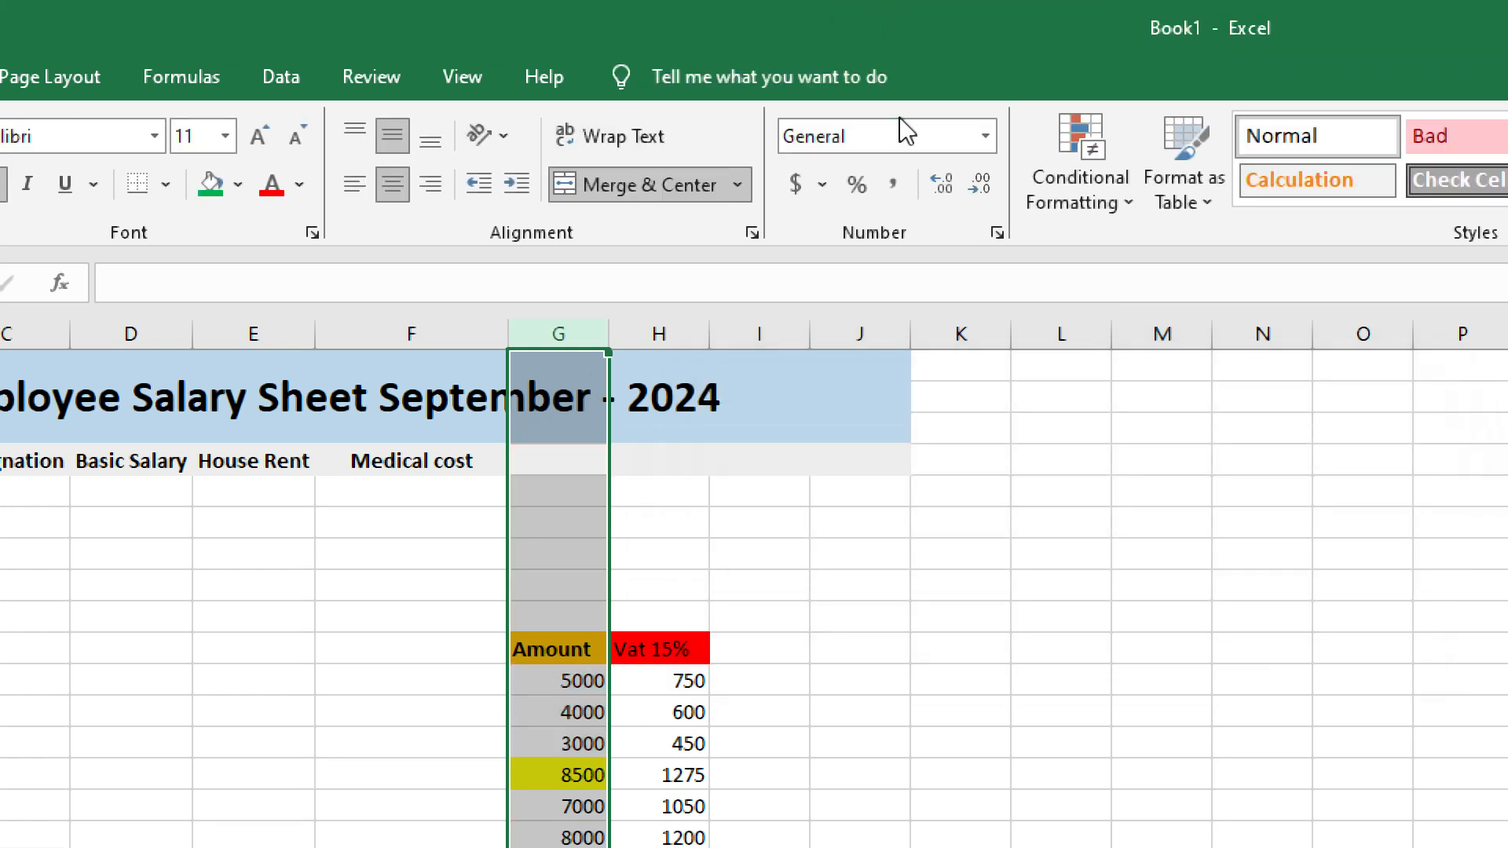
click(1103, 200)
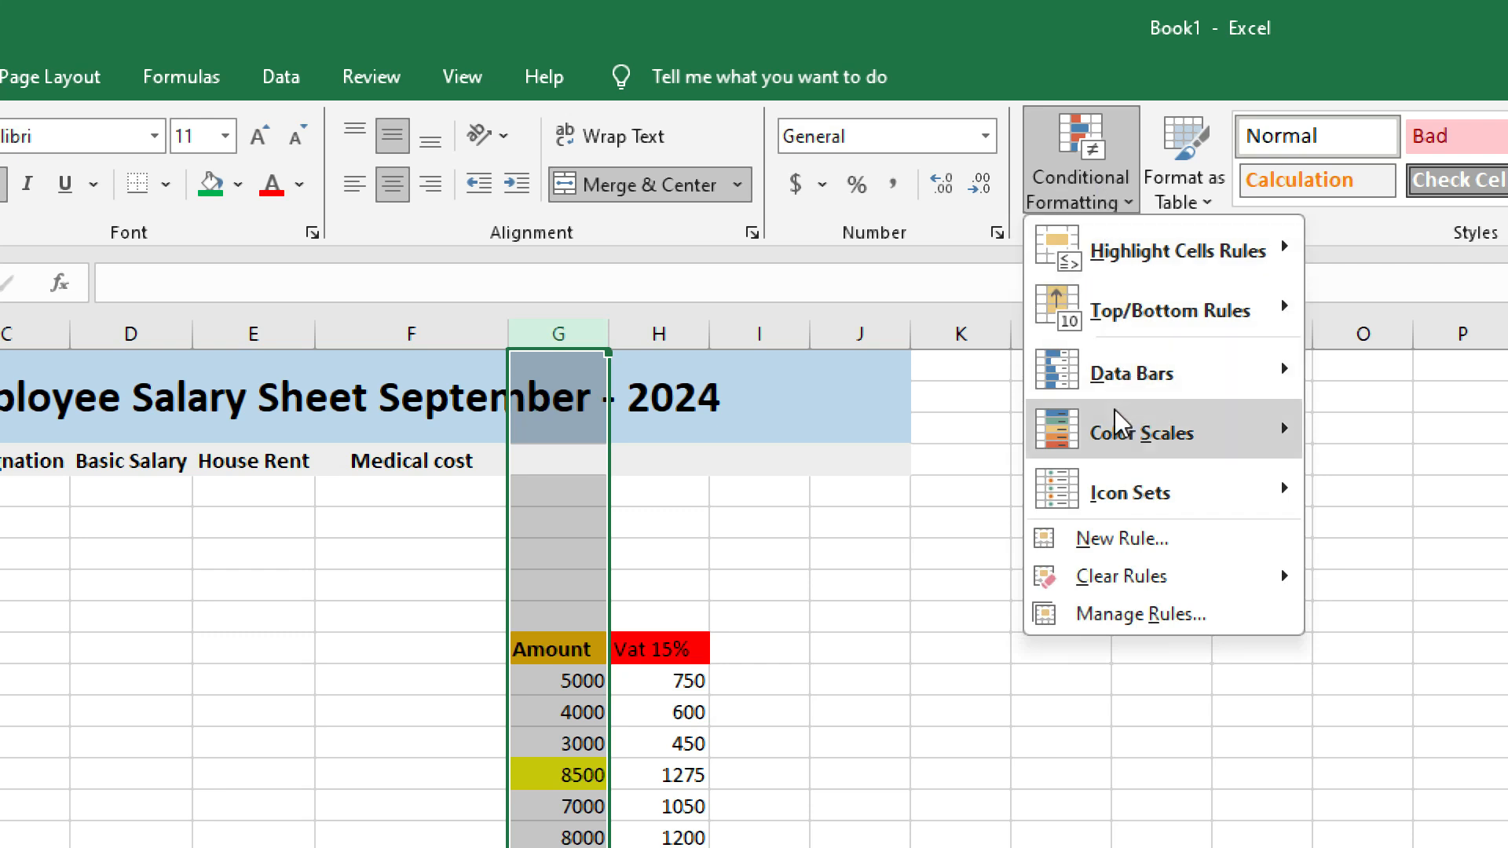
mouse_move(1173, 263)
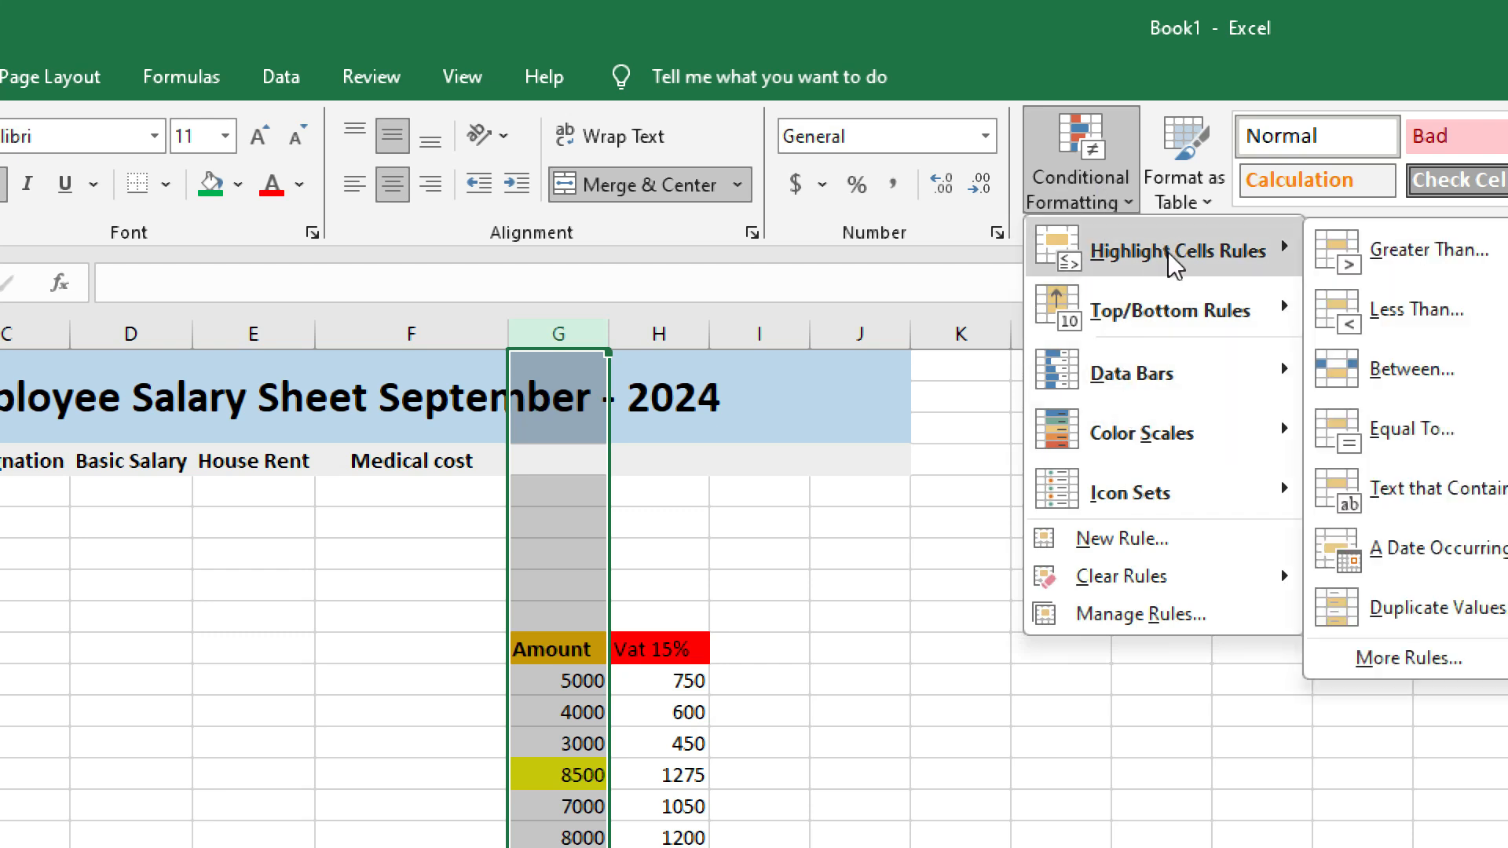
click(1401, 379)
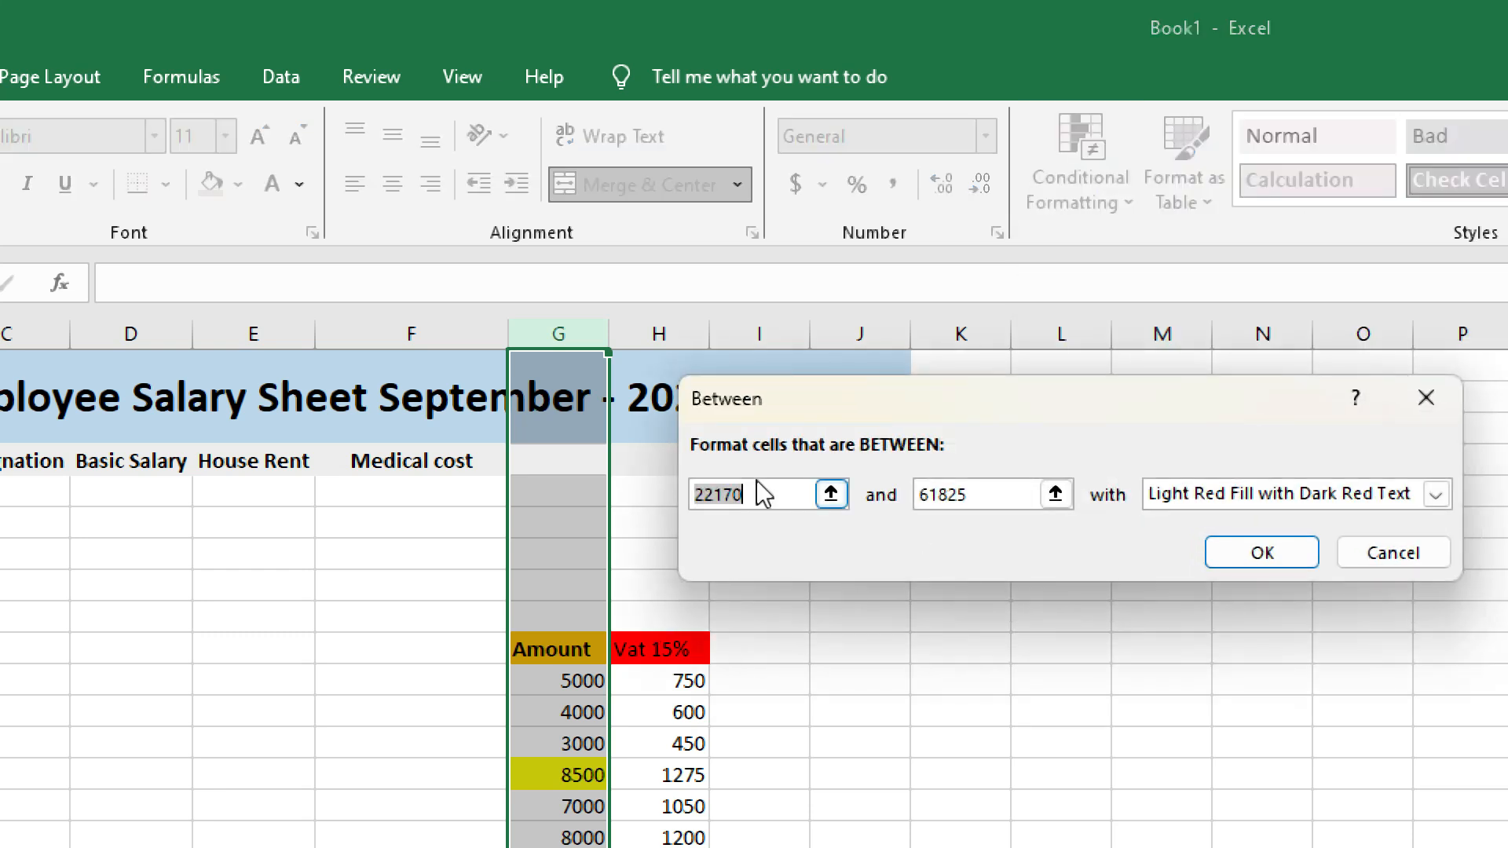
click(753, 492)
drag(753, 493, 683, 498)
click(754, 493)
text(3000)
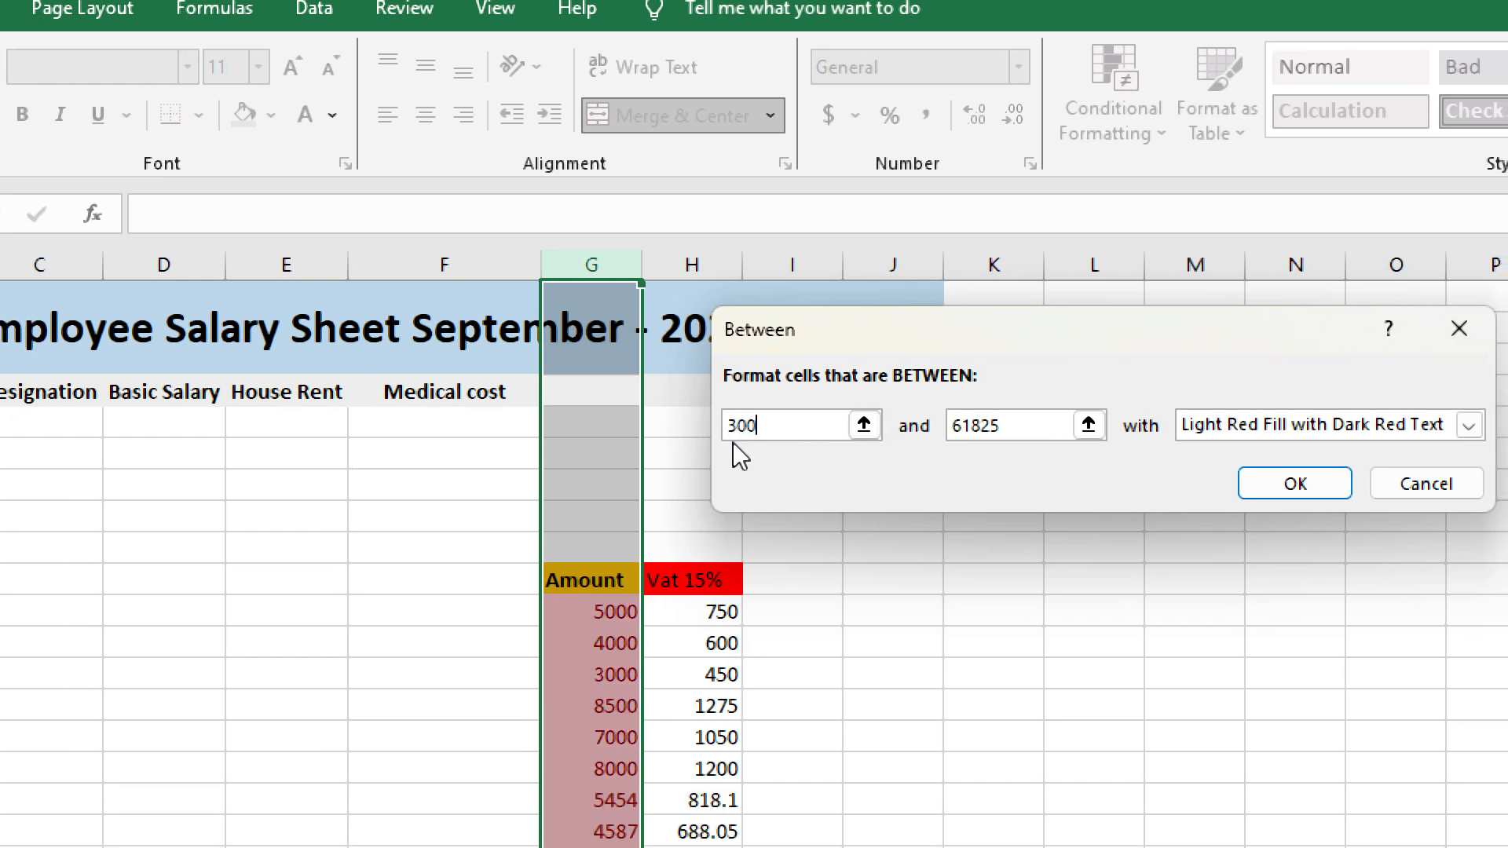
mouse_move(942, 425)
mouse_down()
mouse_move(983, 425)
mouse_move(920, 430)
mouse_up()
click(996, 428)
text(6000)
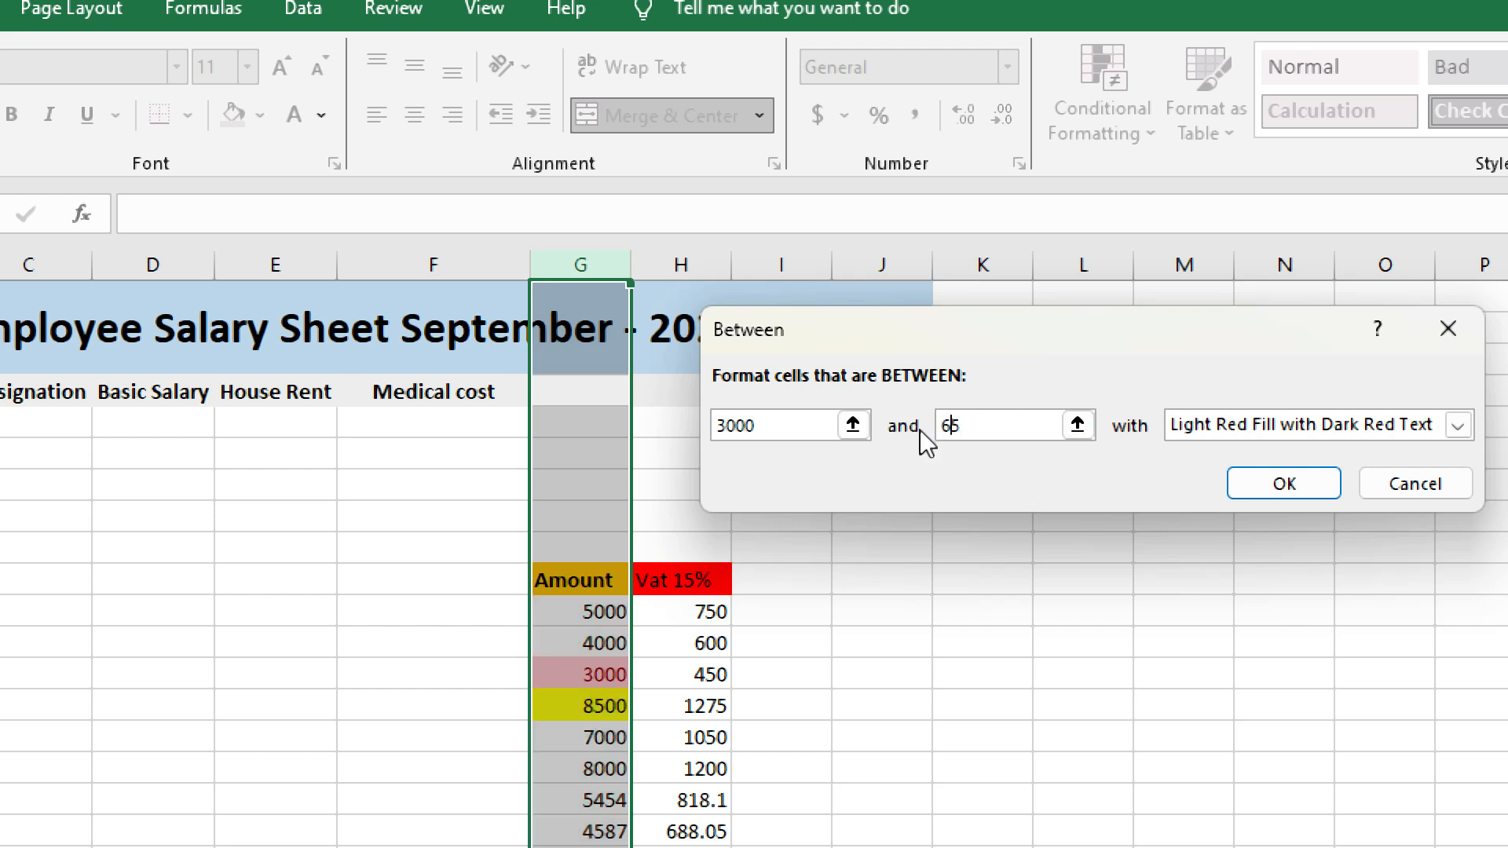
key(Delete)
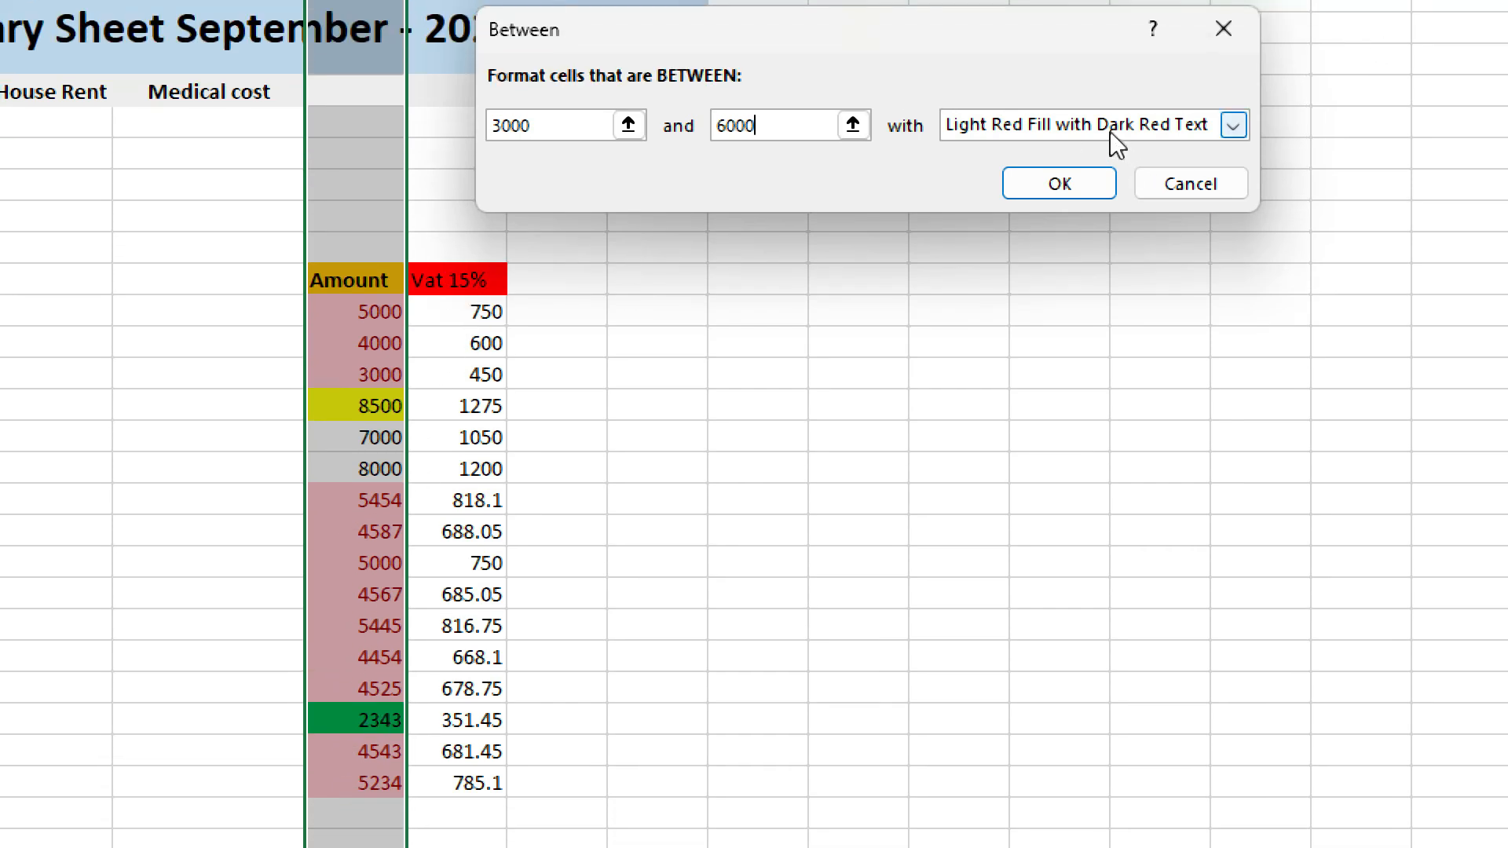
click(1108, 126)
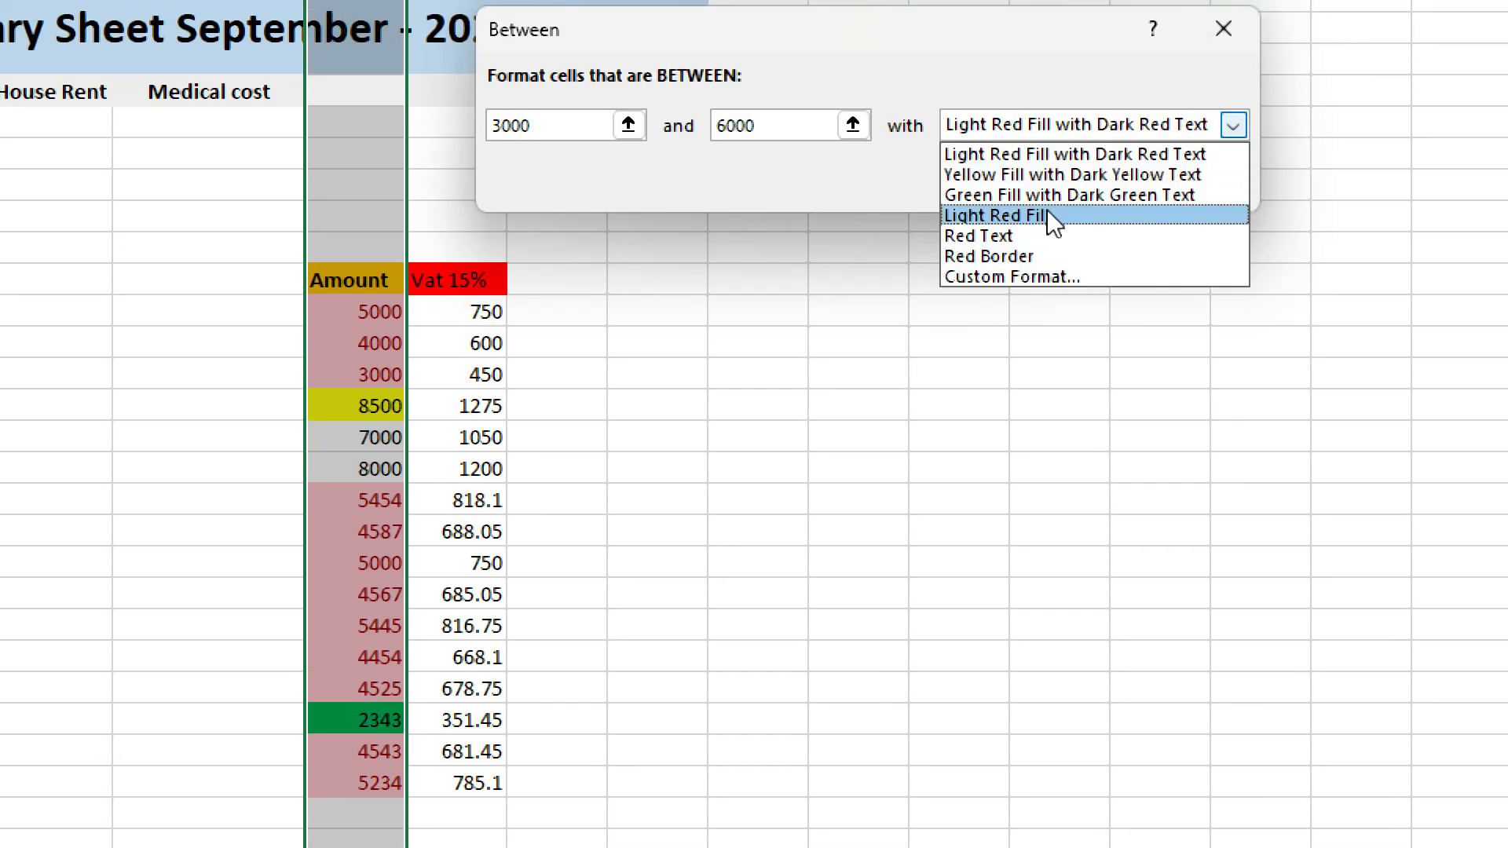
click(1007, 177)
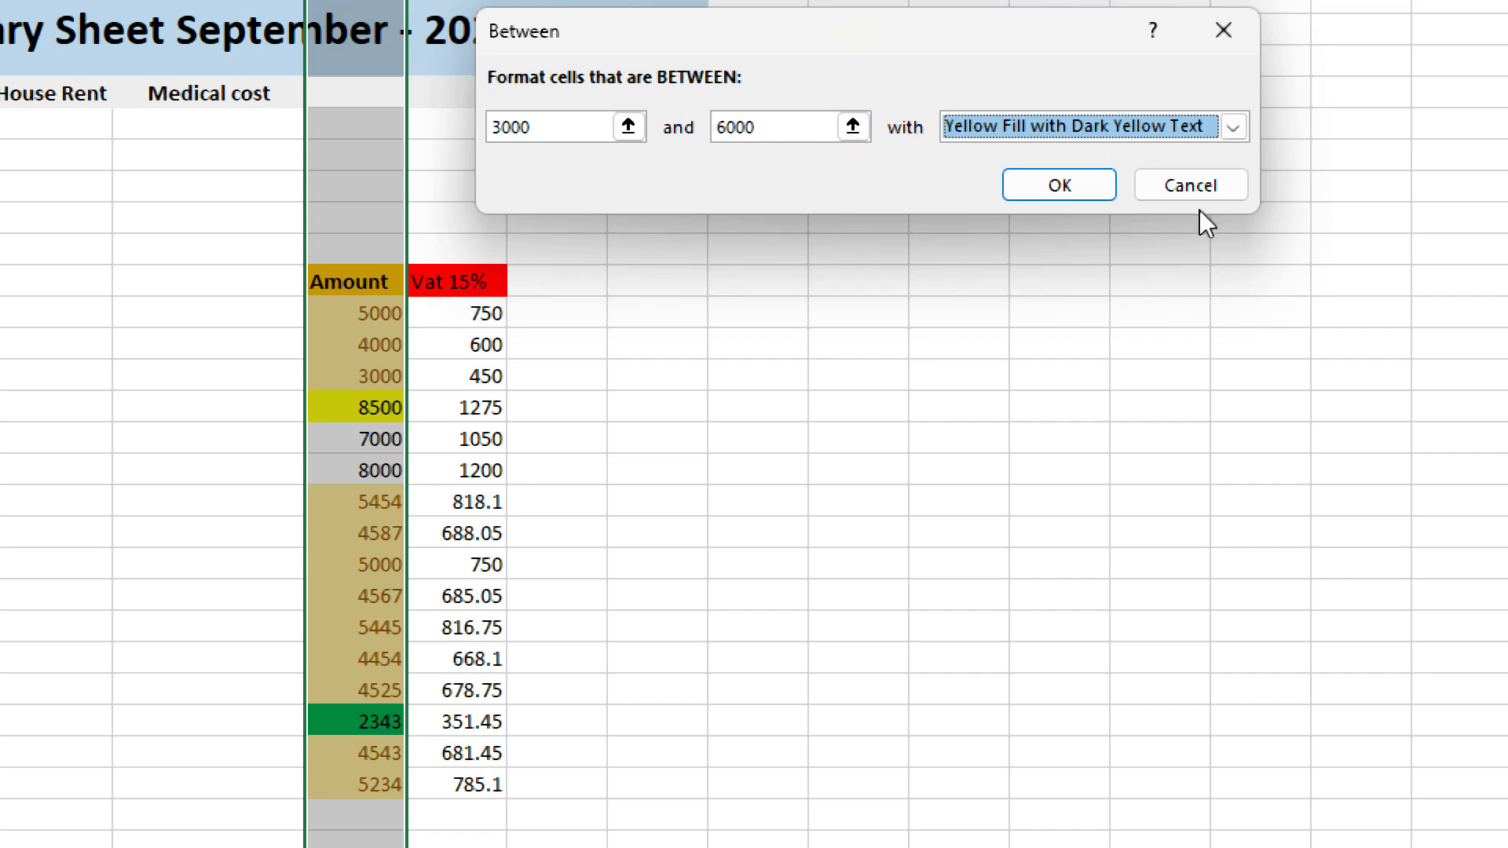
click(1191, 185)
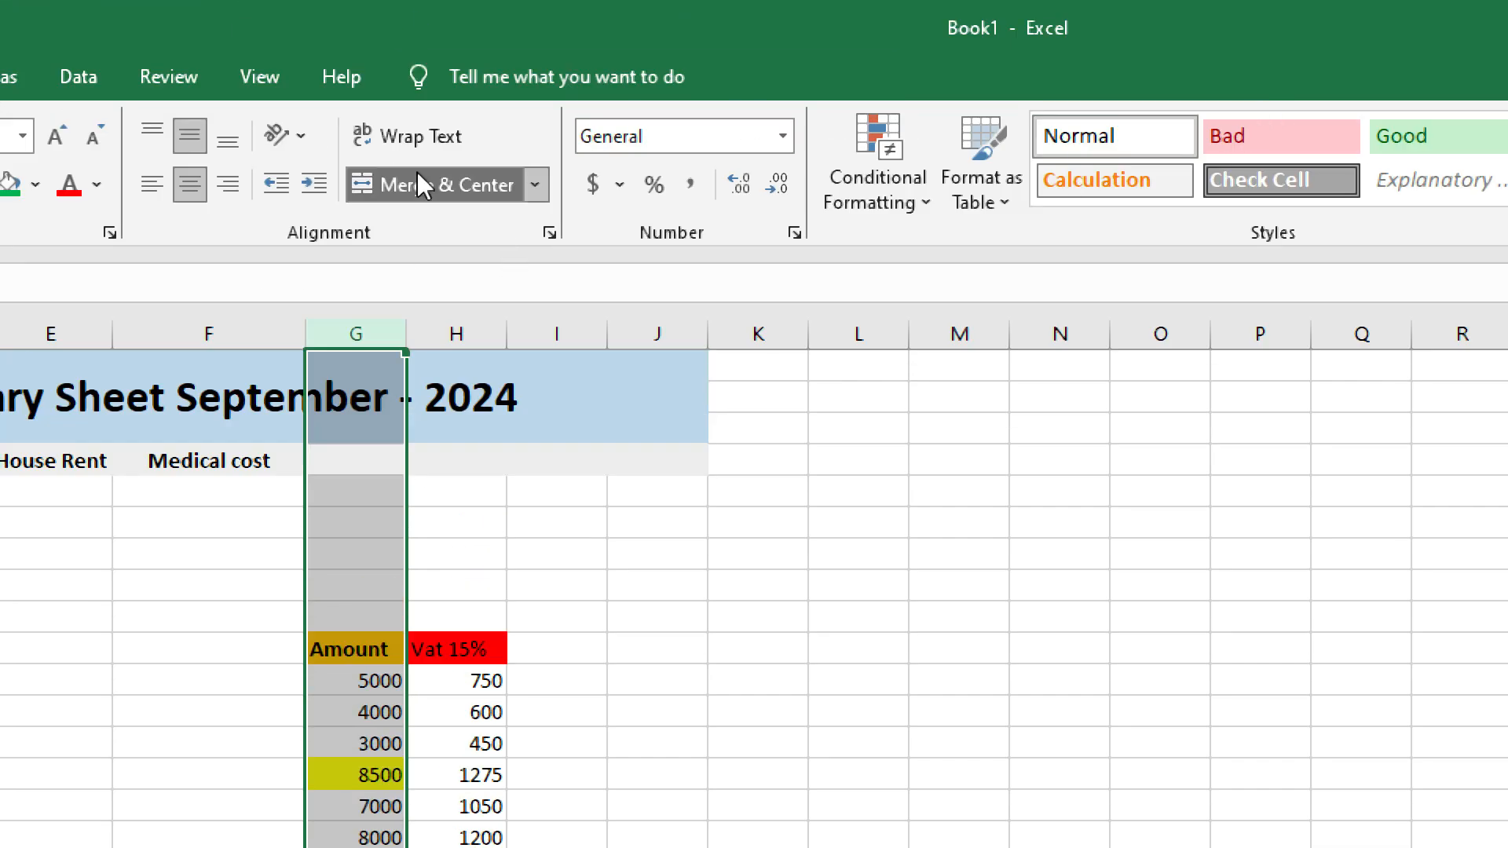
click(931, 217)
mouse_move(981, 249)
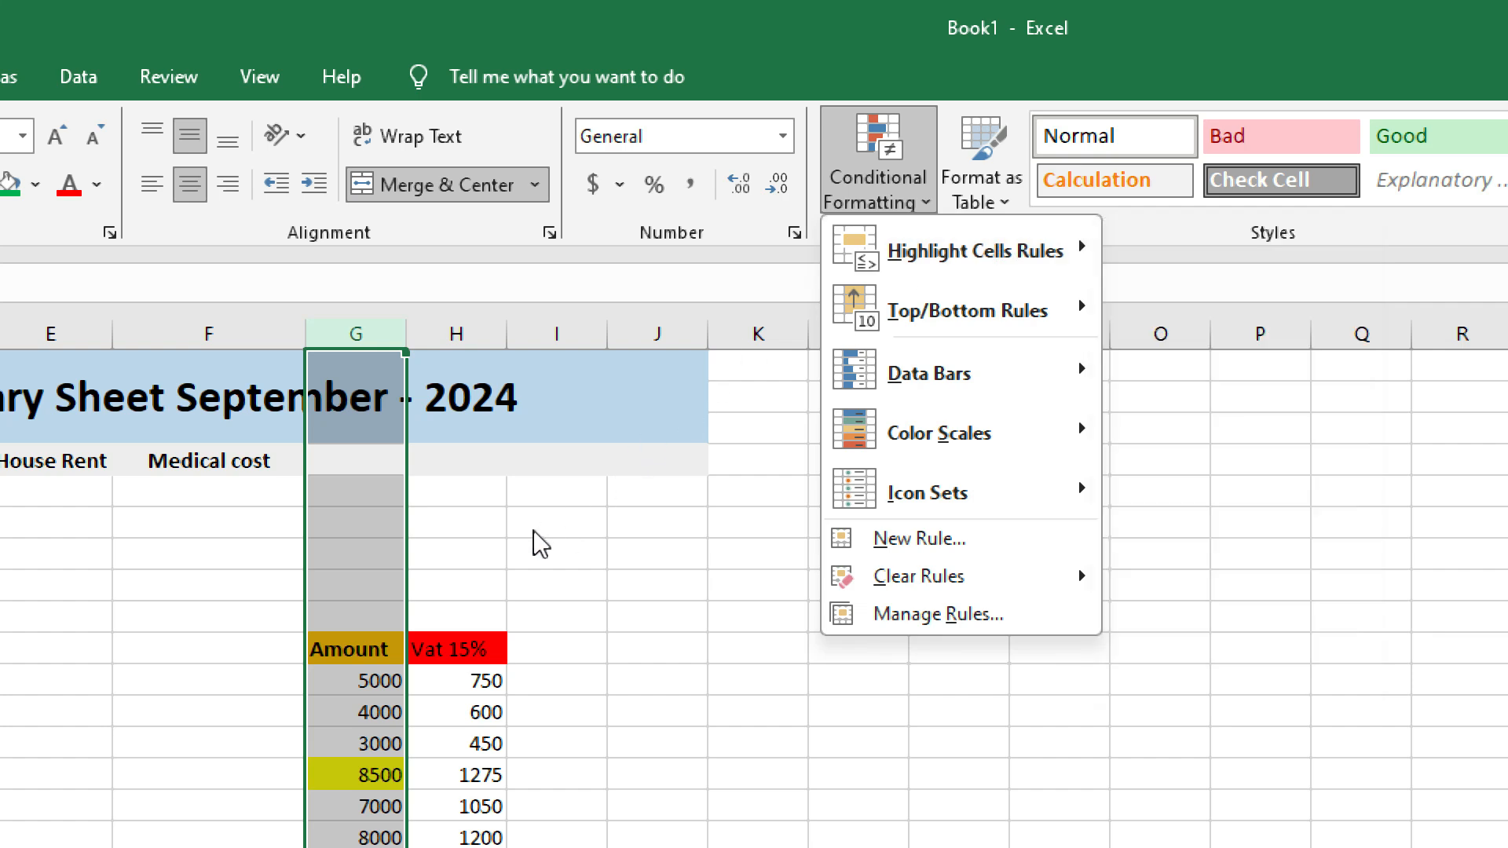
scroll(273, 475, down, 5)
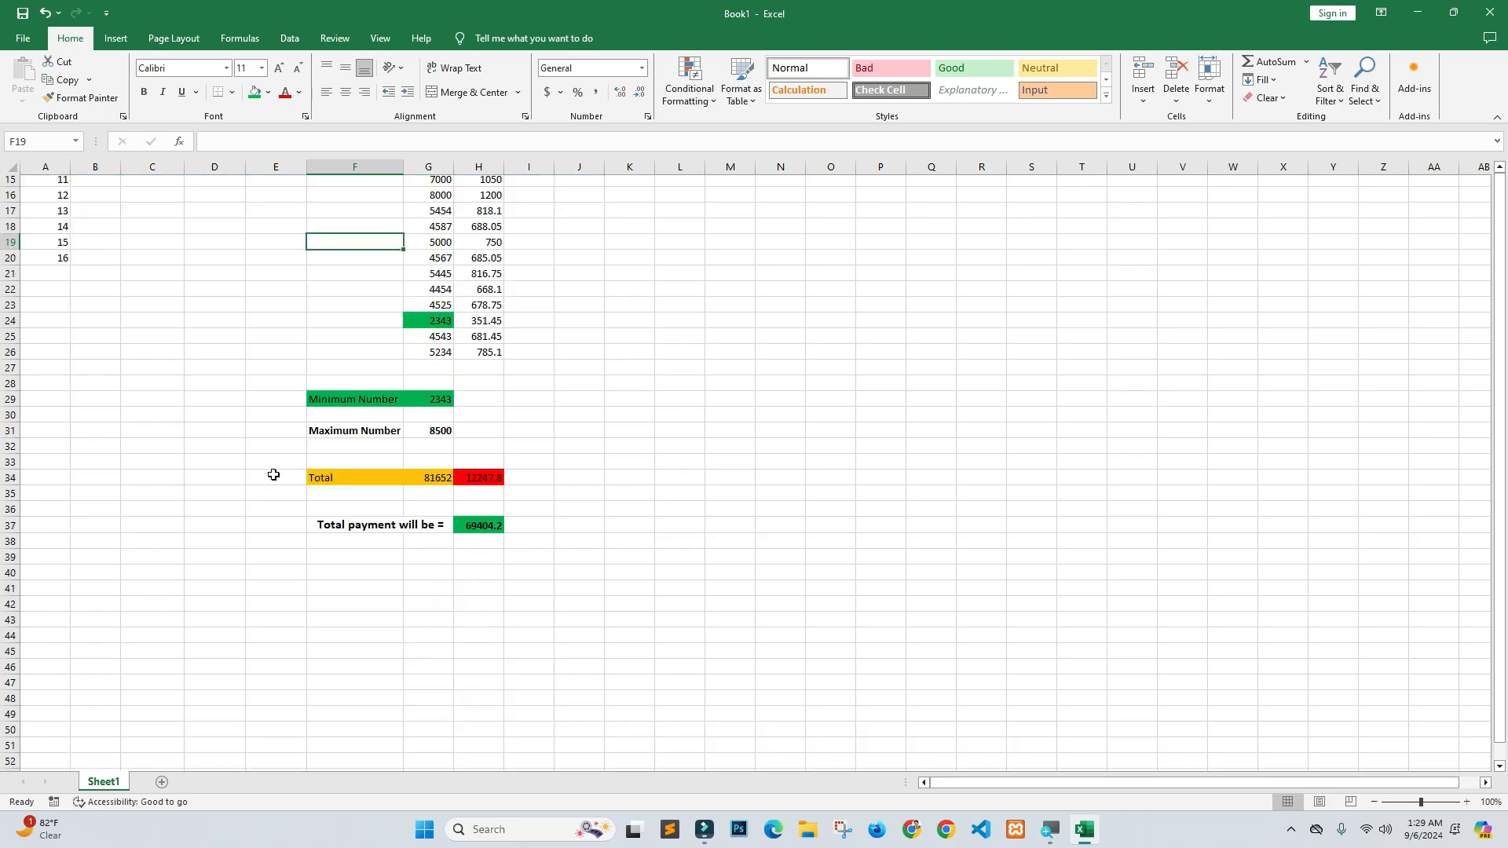
scroll(528, 364, up, 5)
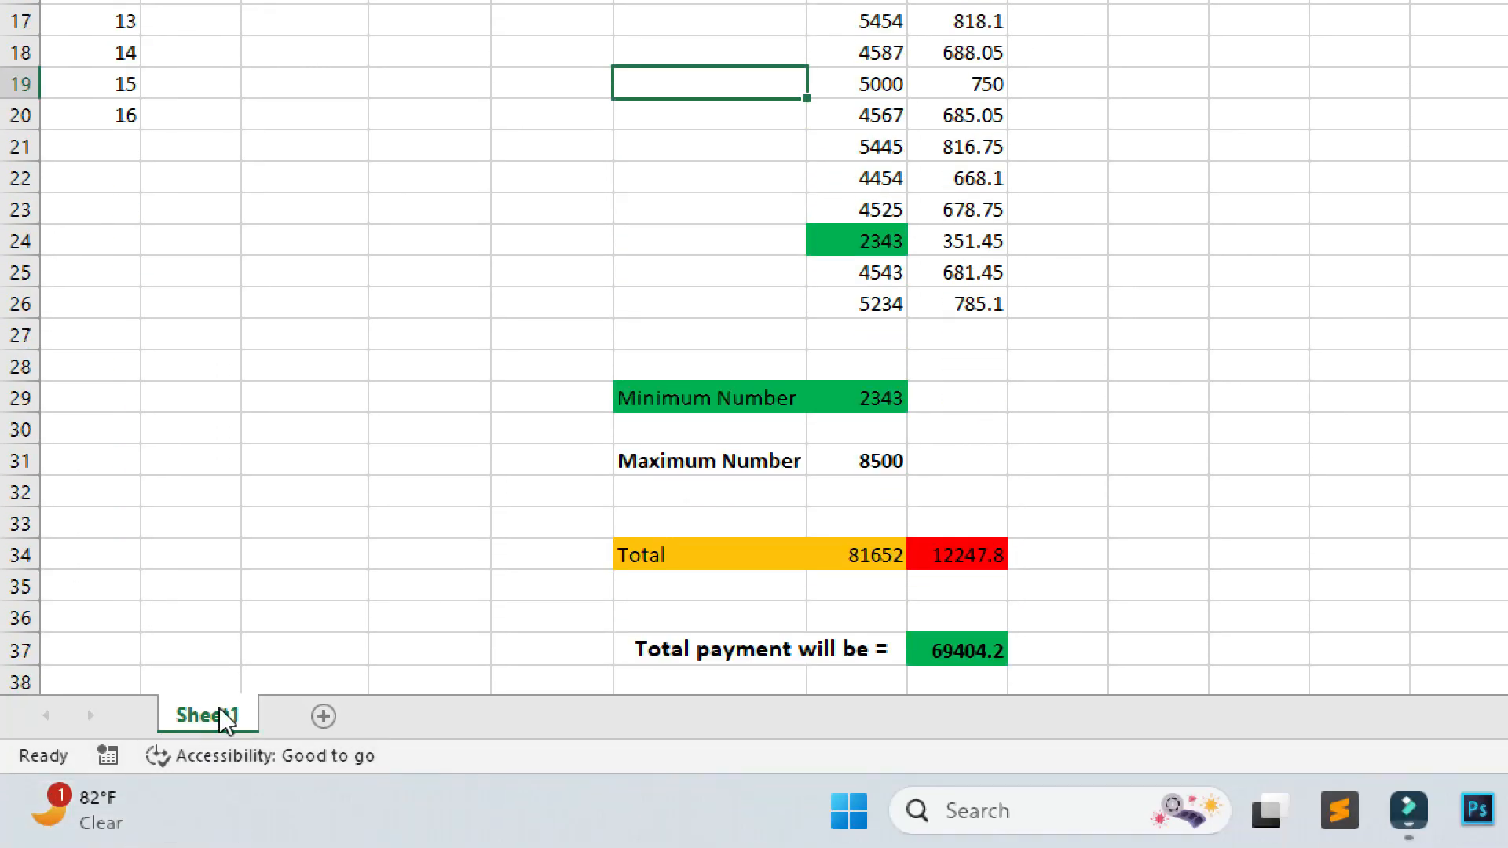
Rename Sheet1 to 'Salary Sheet 2024 September'.
double_click(238, 718)
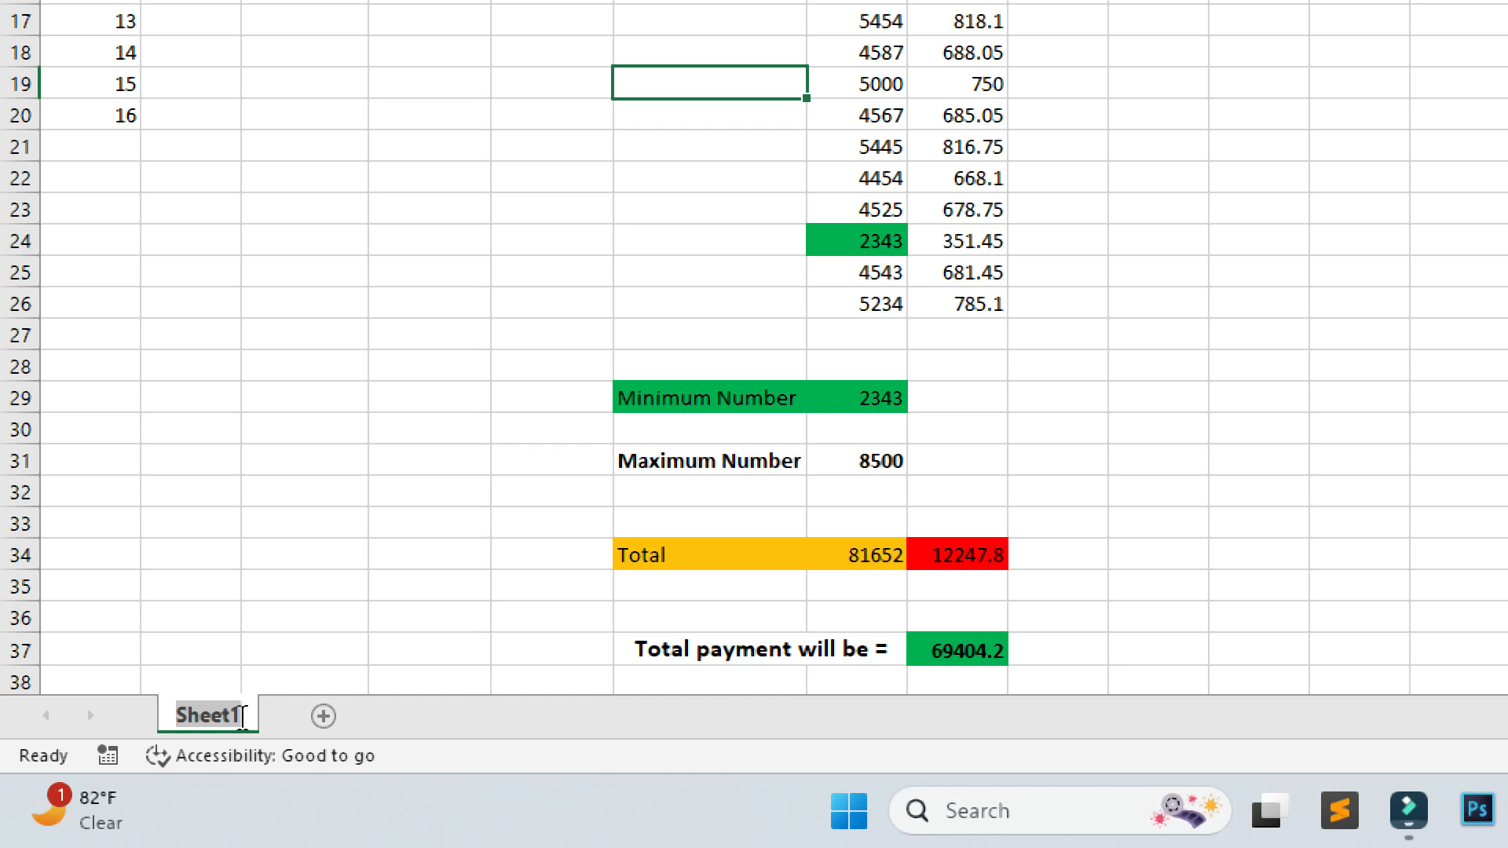
text(Saalry)
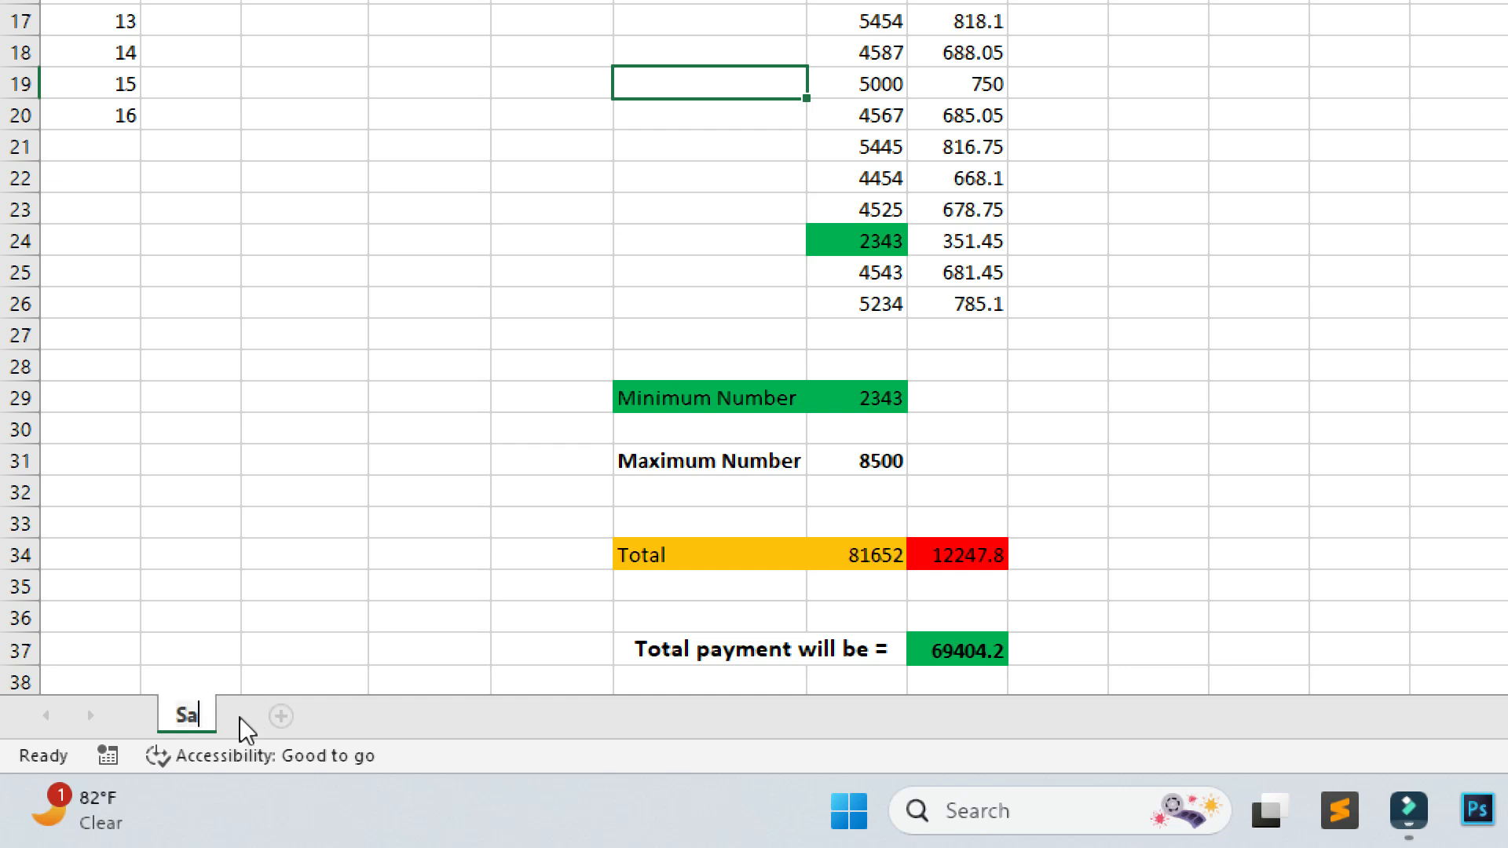
key(BackSpace)
key(BackSpace)
key(BackSpace)
key(BackSpace)
text(lary Sheet )
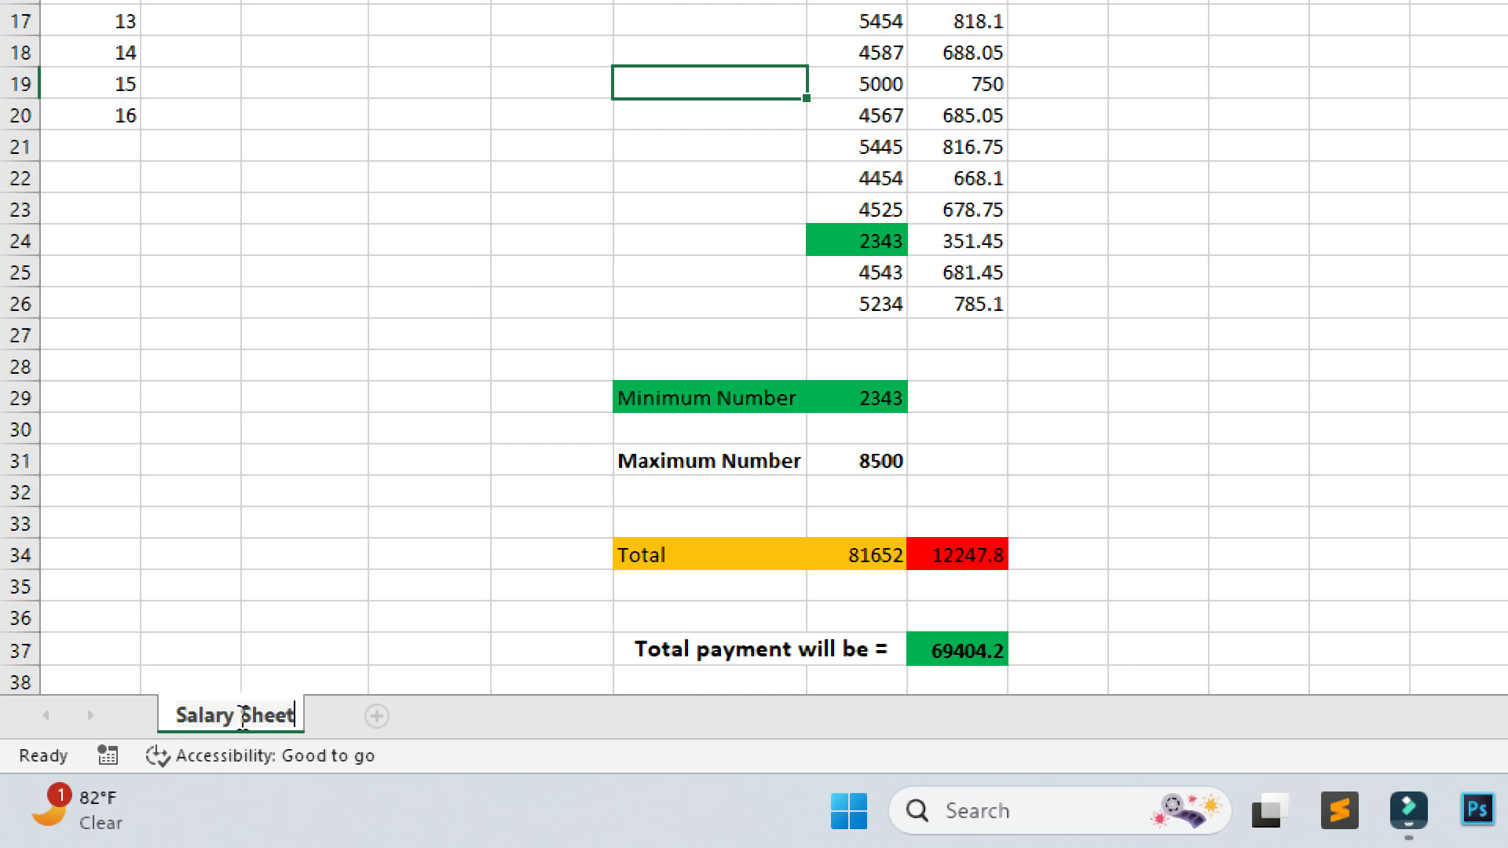
text(2024 S)
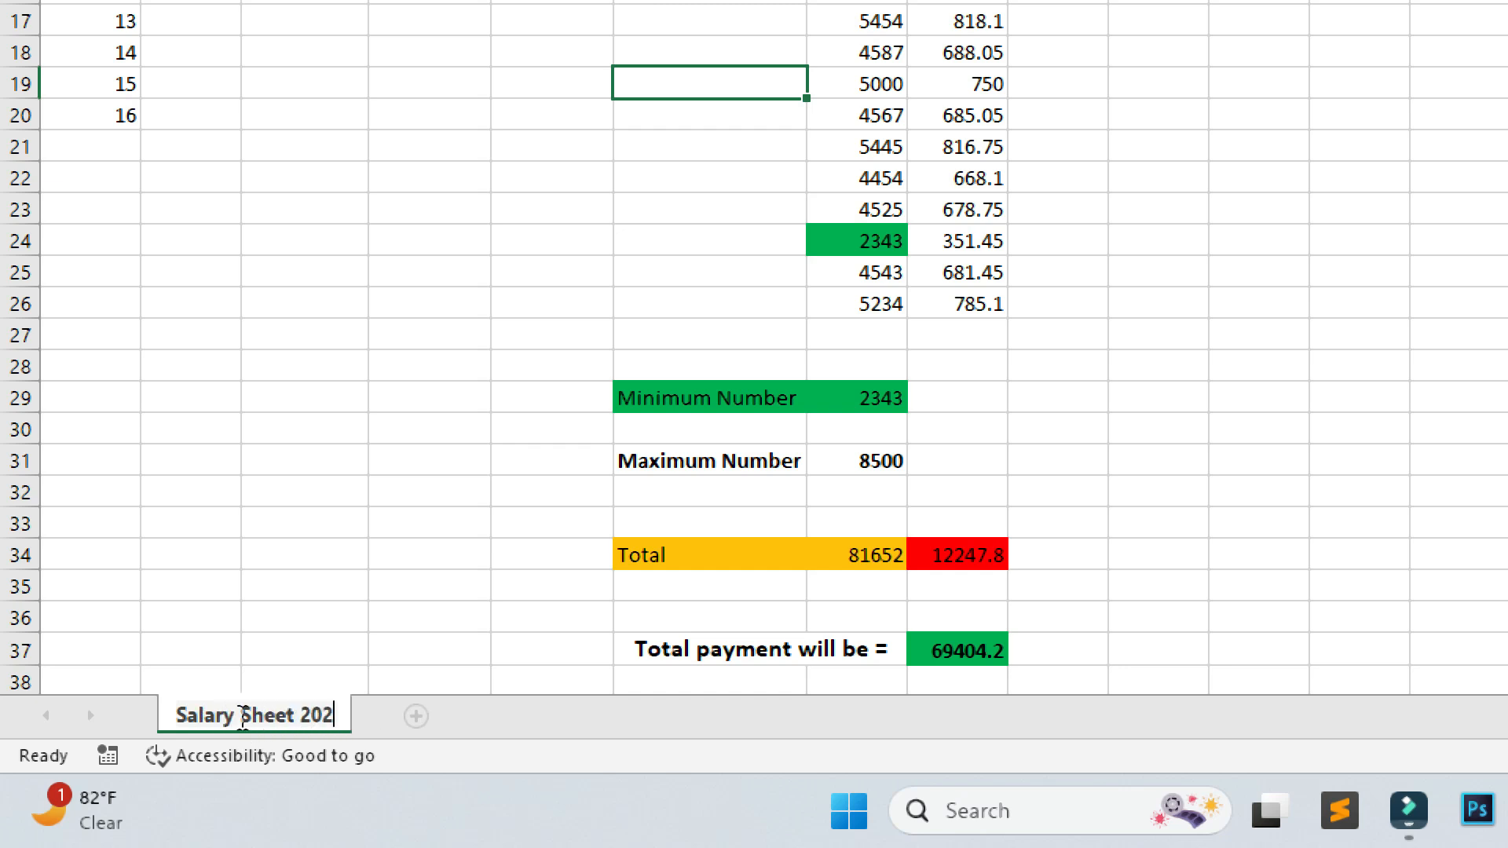
text(eptember)
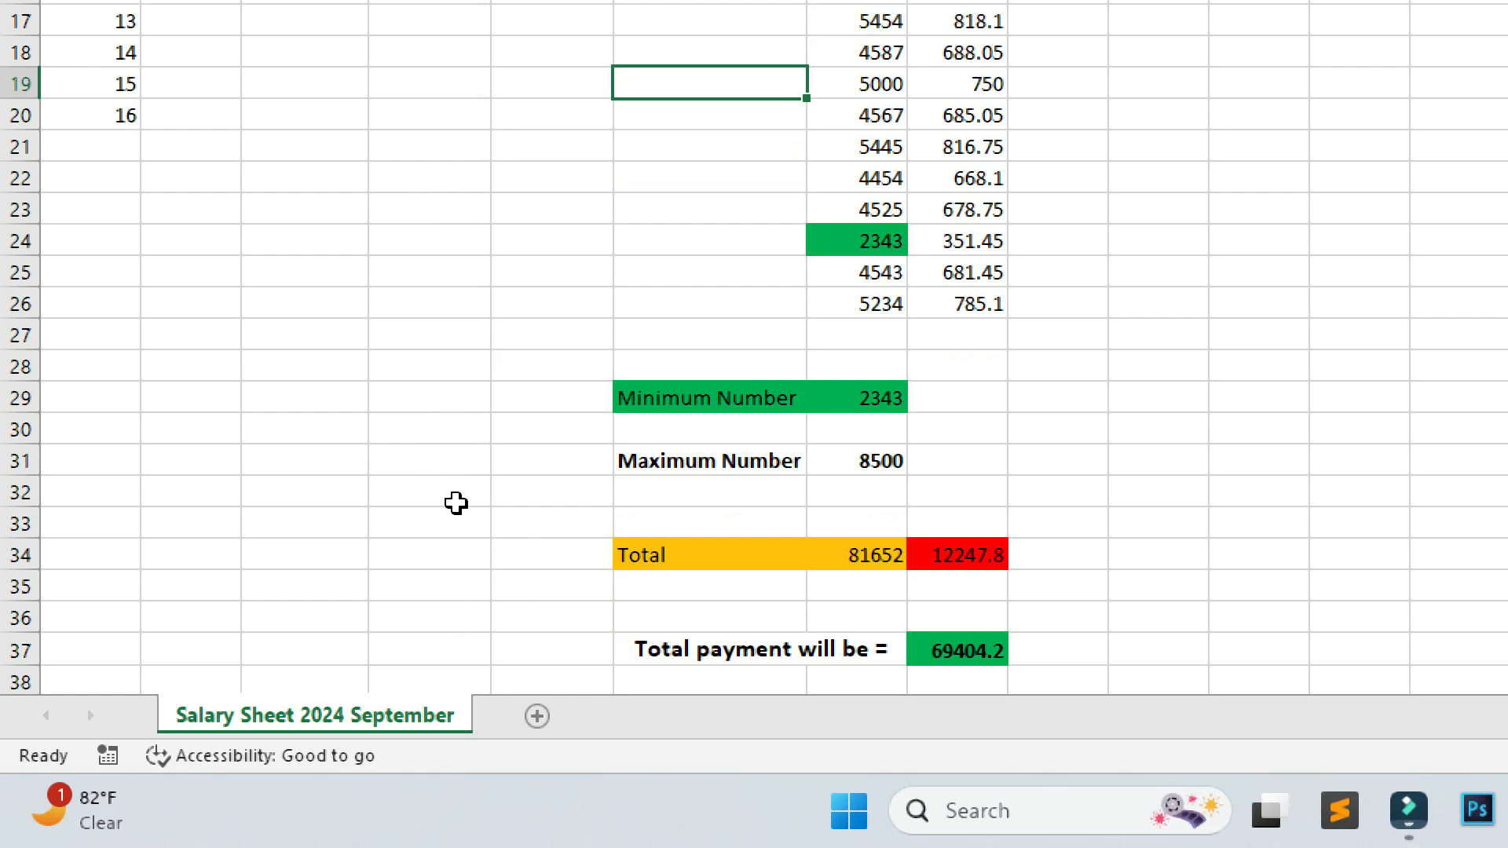
Add a new worksheet and name it 'Result Sheet'.
click(537, 716)
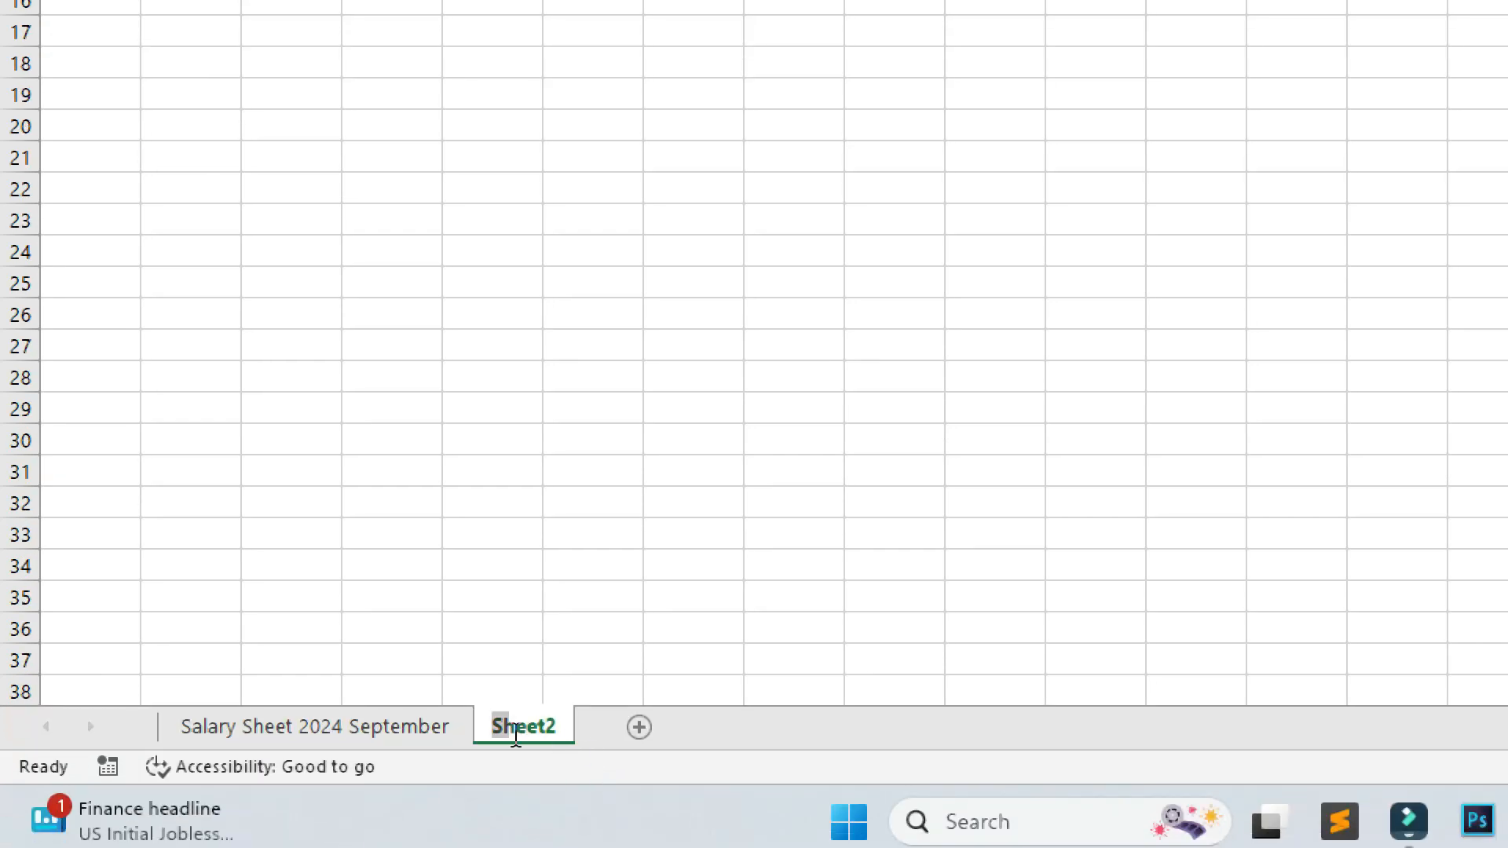
text(Result Sheet)
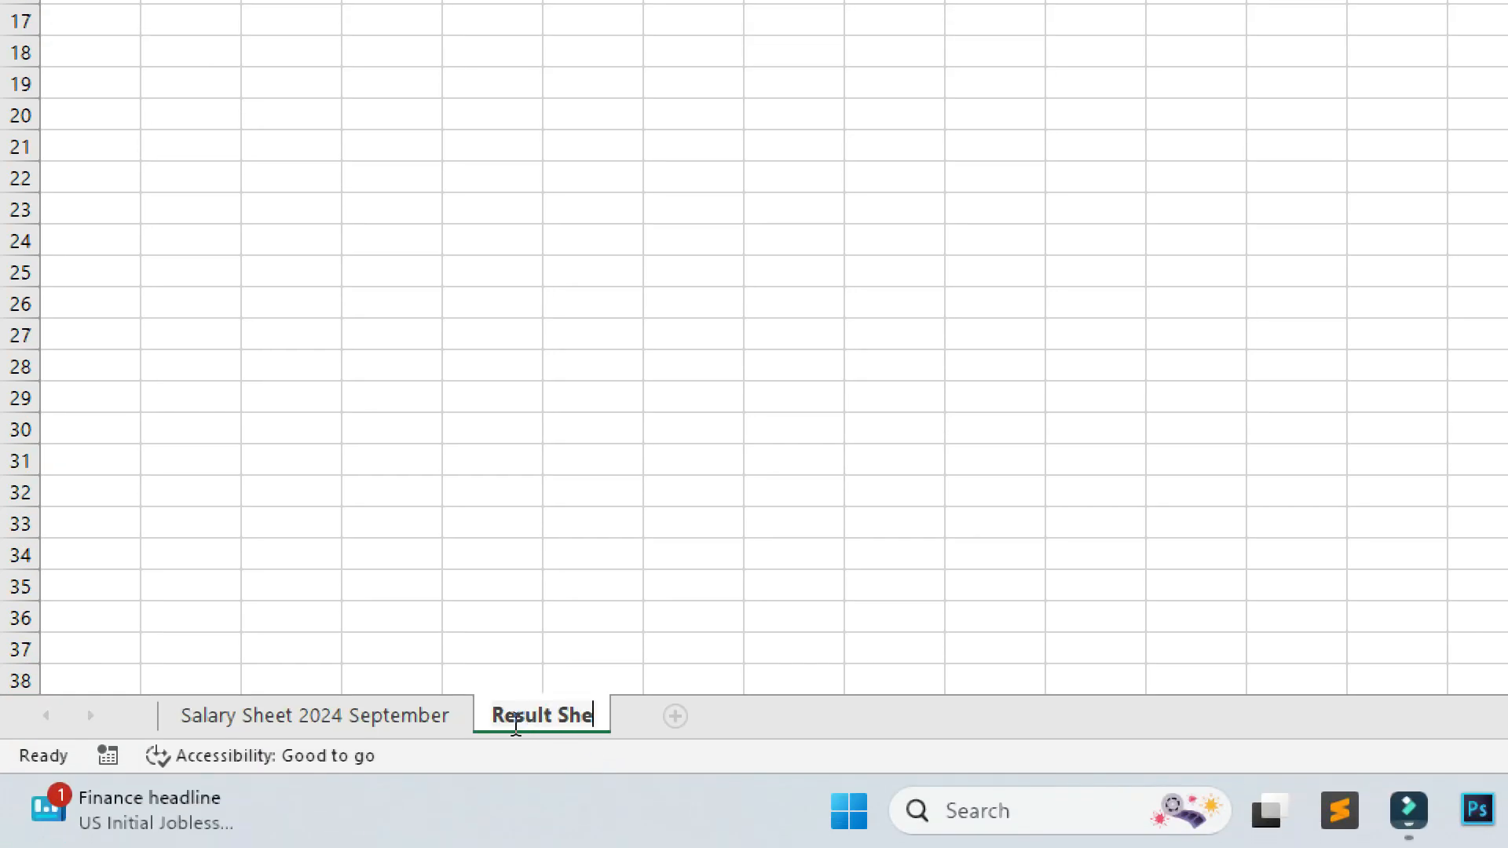
key(Return)
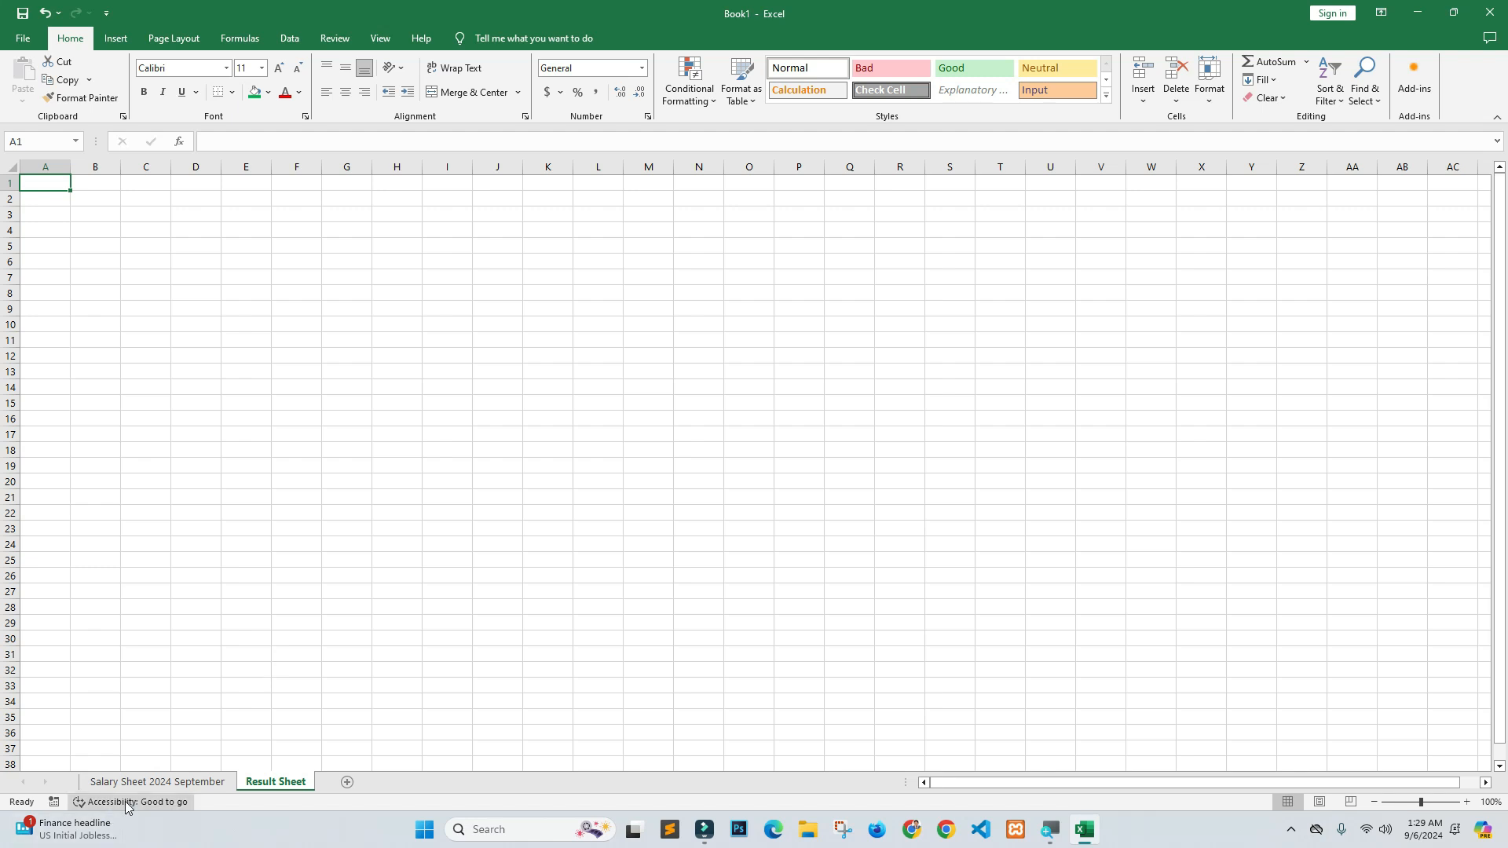
Switch back to the Salary Sheet 2024 September tab and select cell C20.
click(157, 782)
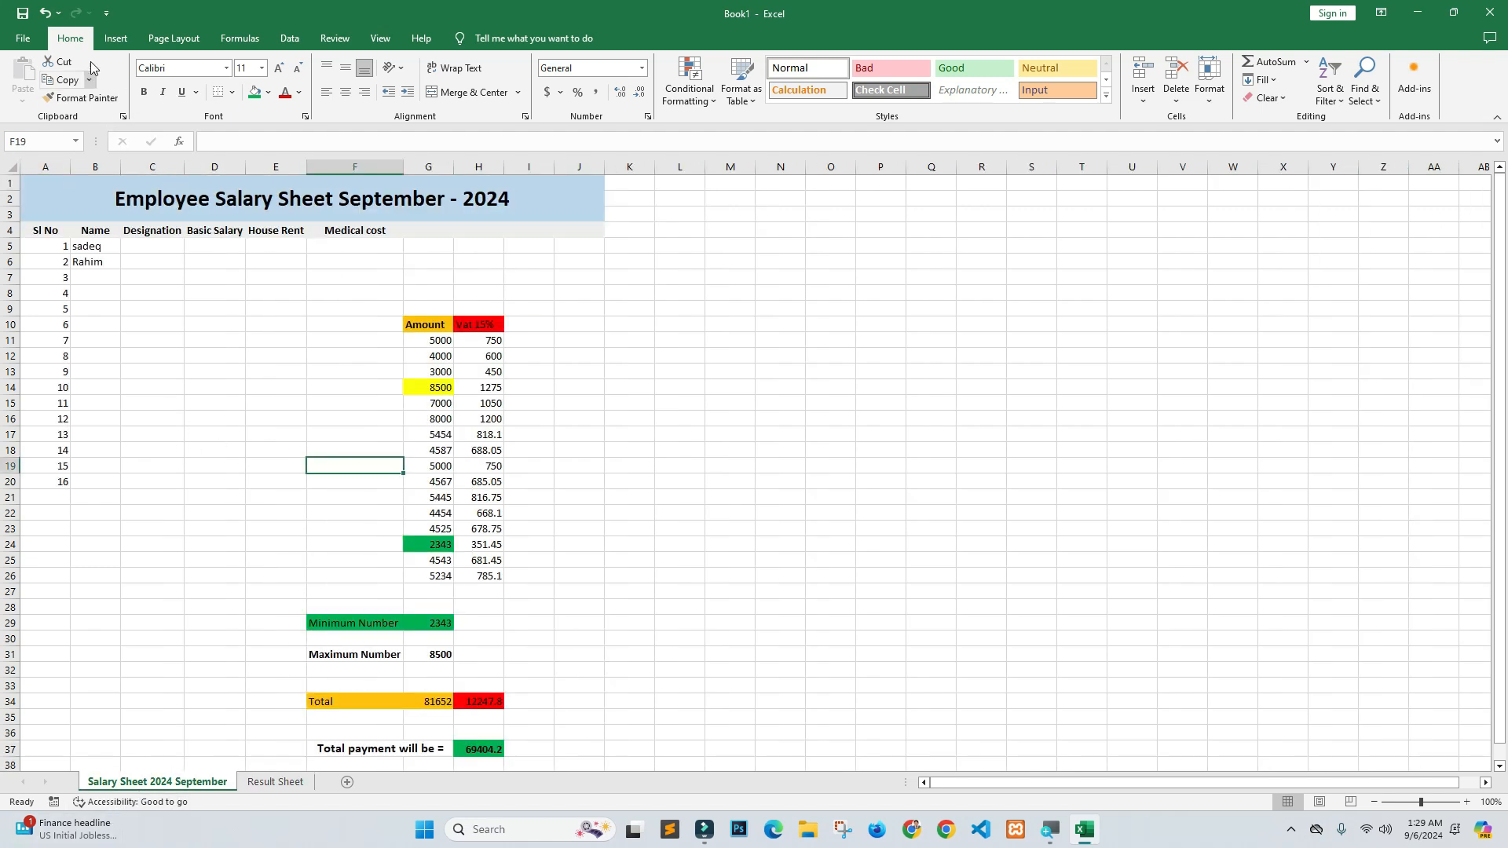
click(23, 37)
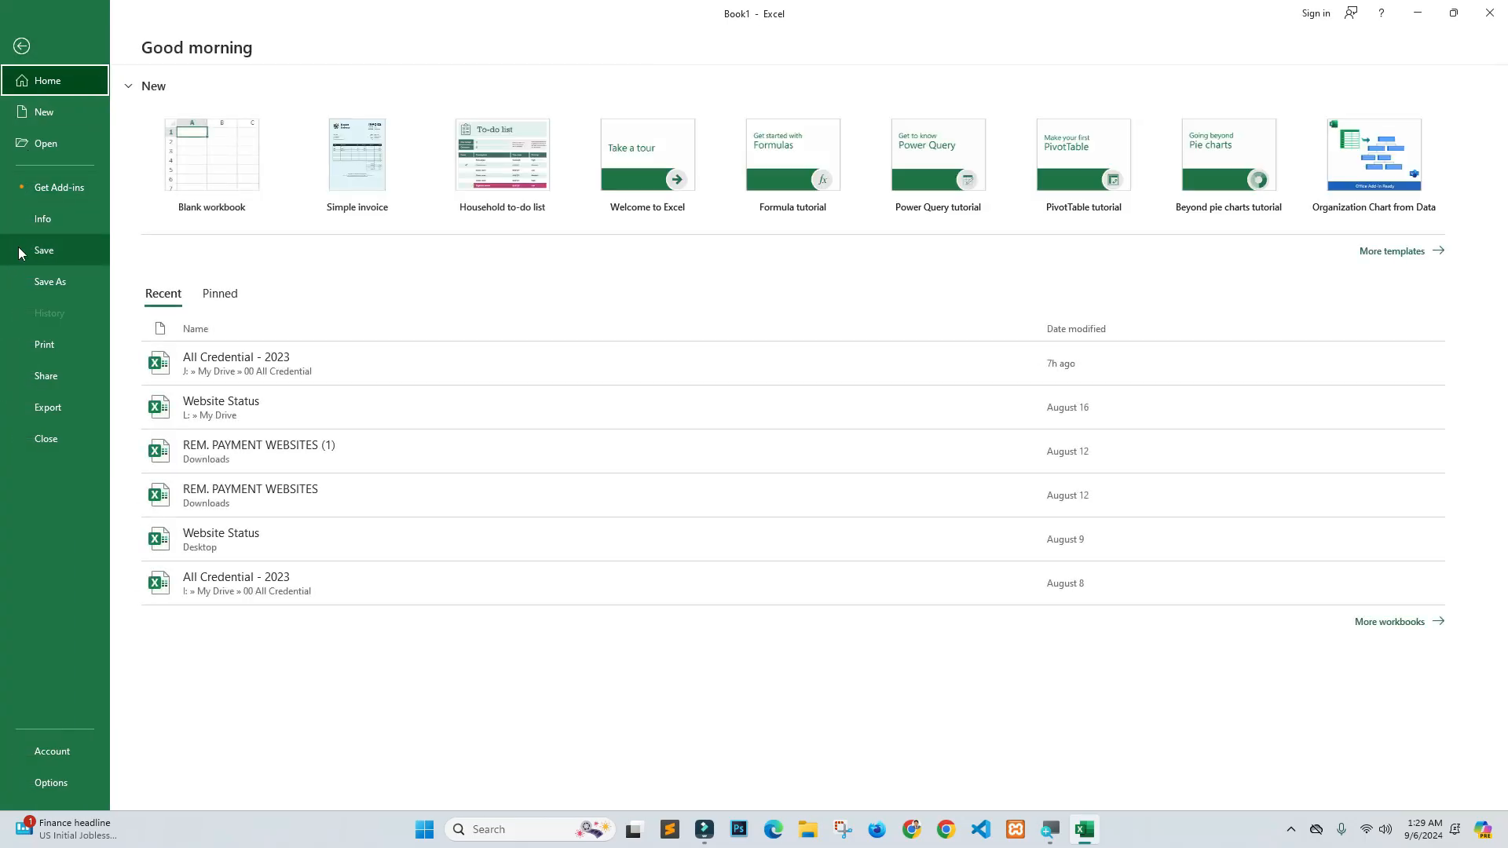
click(29, 51)
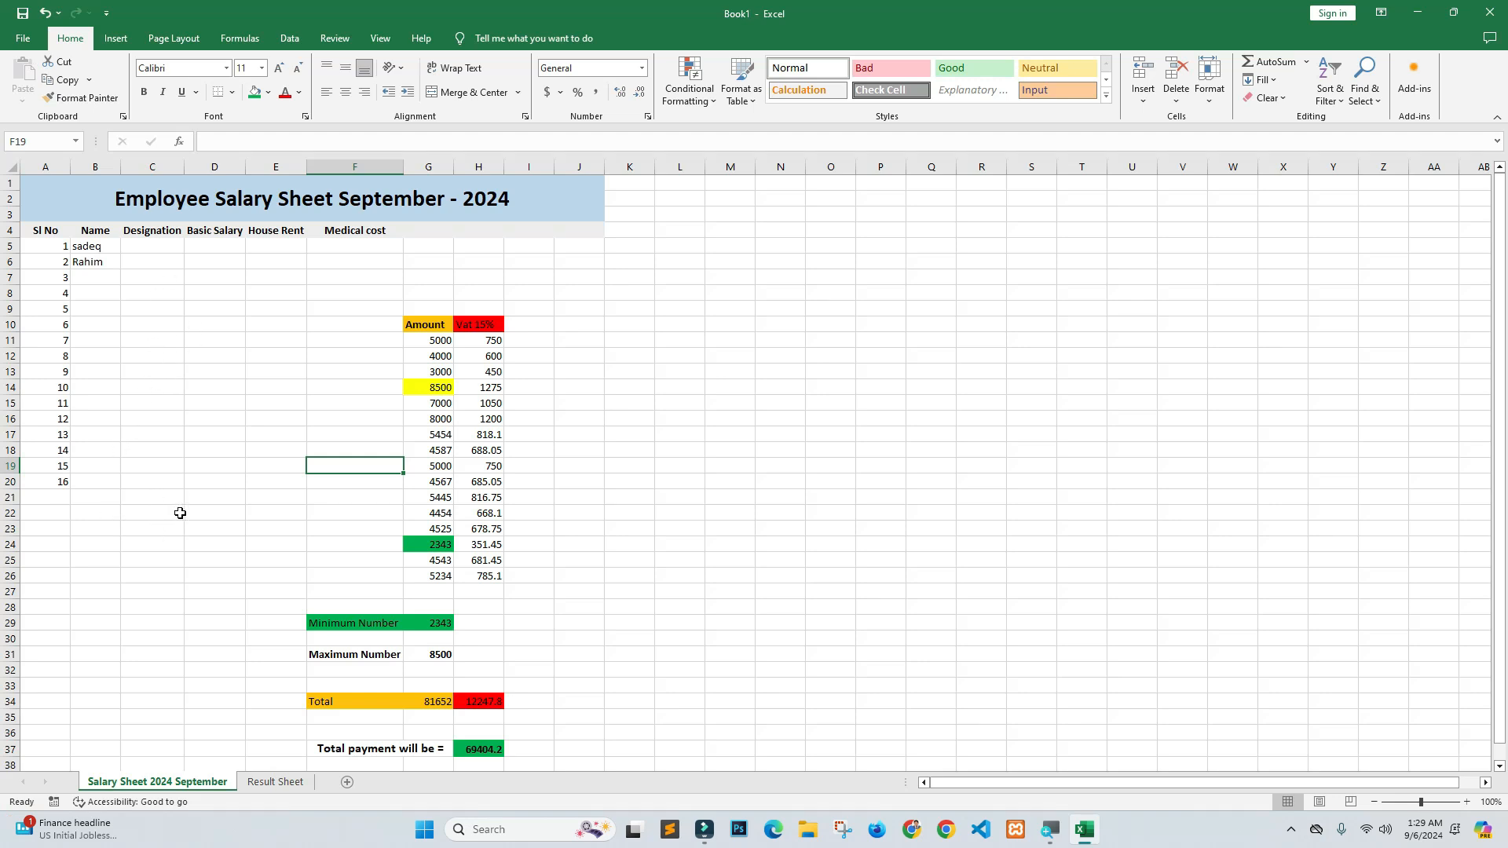
click(167, 488)
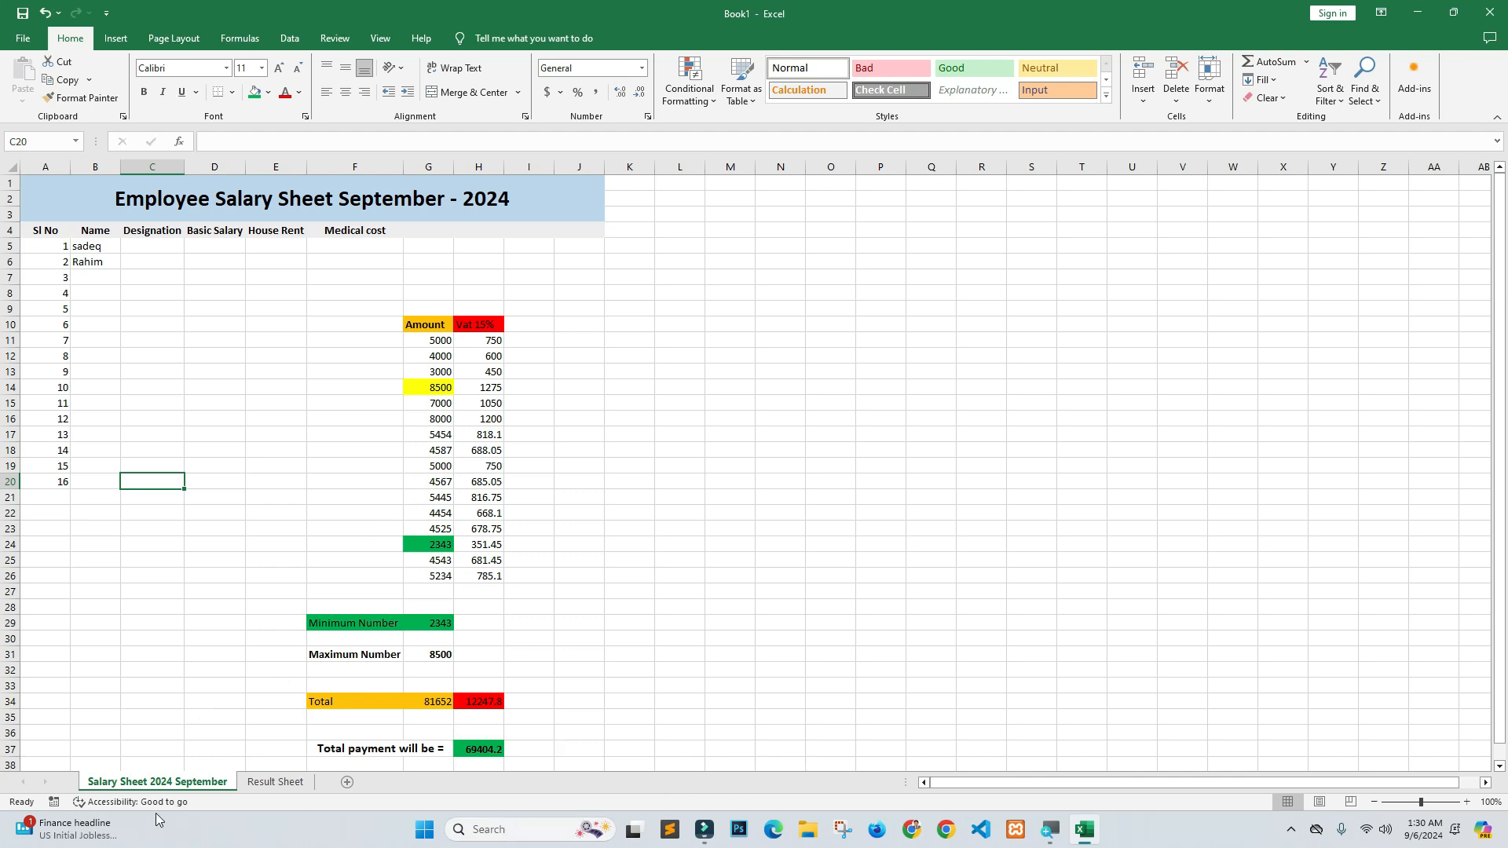
Add worksheets Sheet3 through Sheet7 after Result Sheet, then return to Salary Sheet 2024 September.
click(267, 783)
click(343, 779)
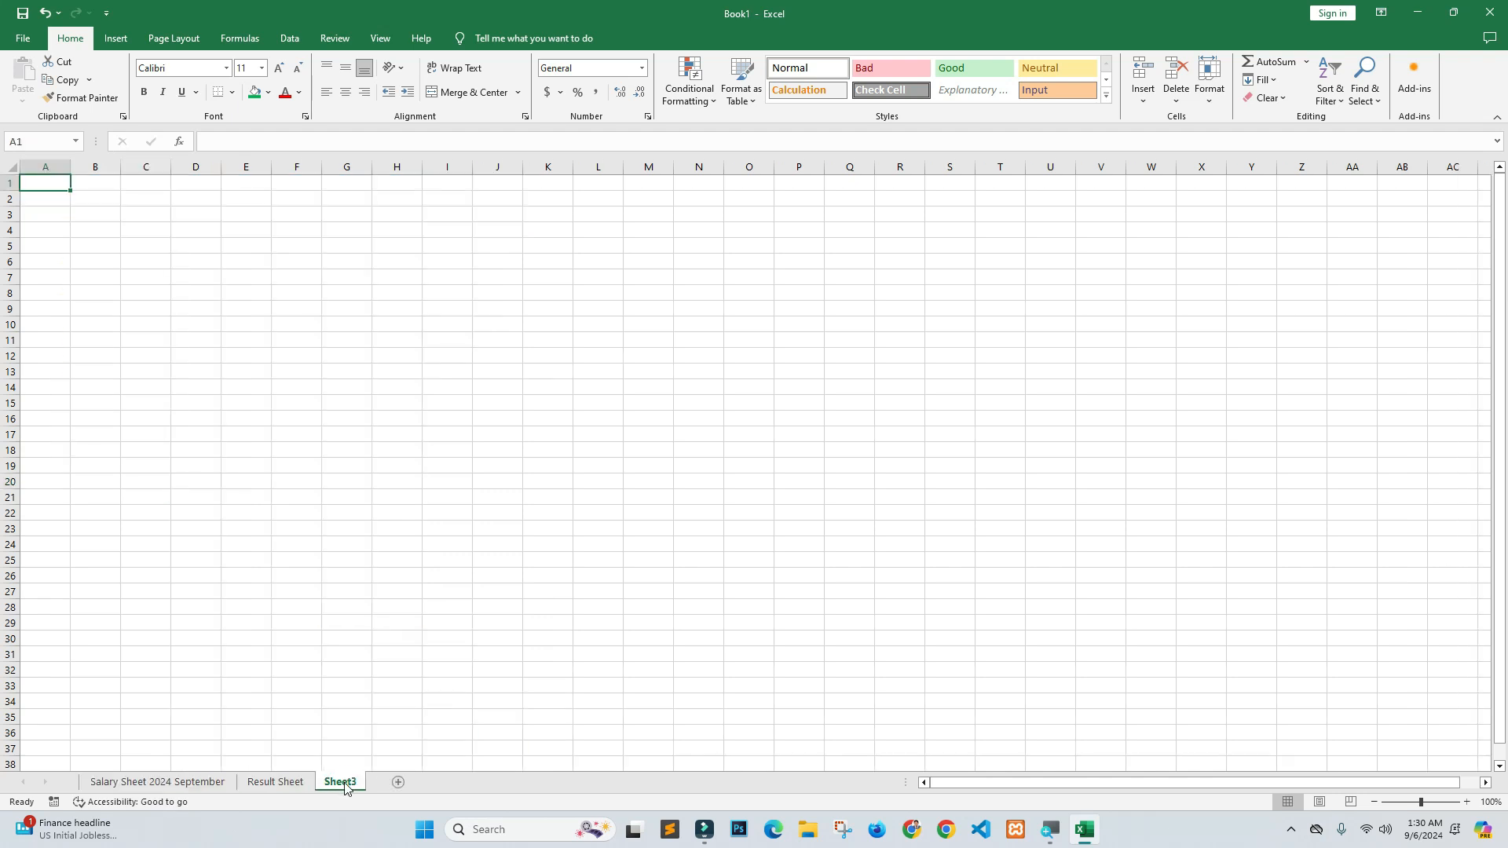
click(396, 782)
click(448, 782)
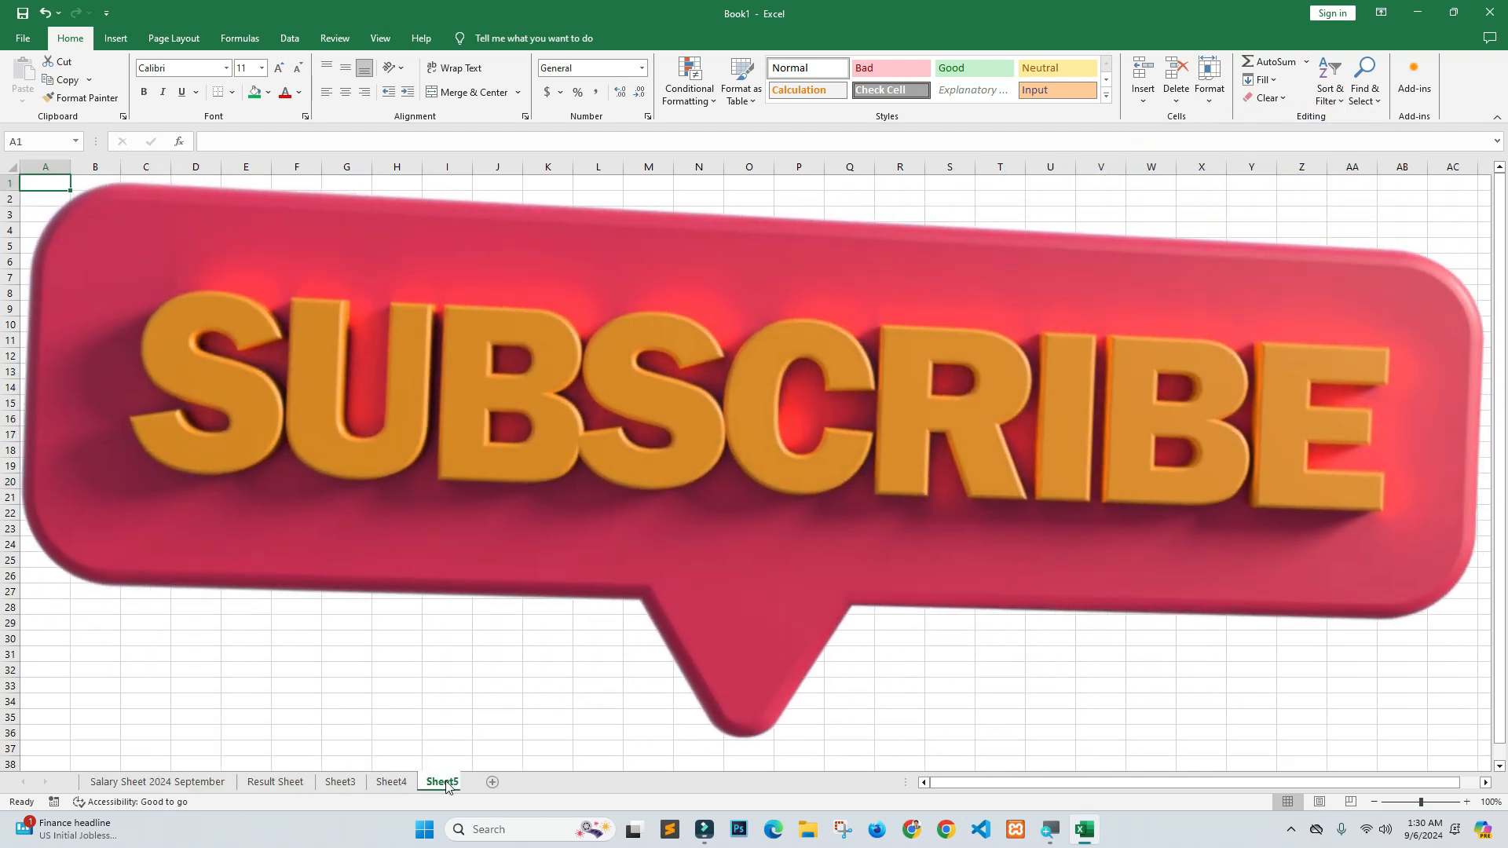
click(500, 782)
click(550, 782)
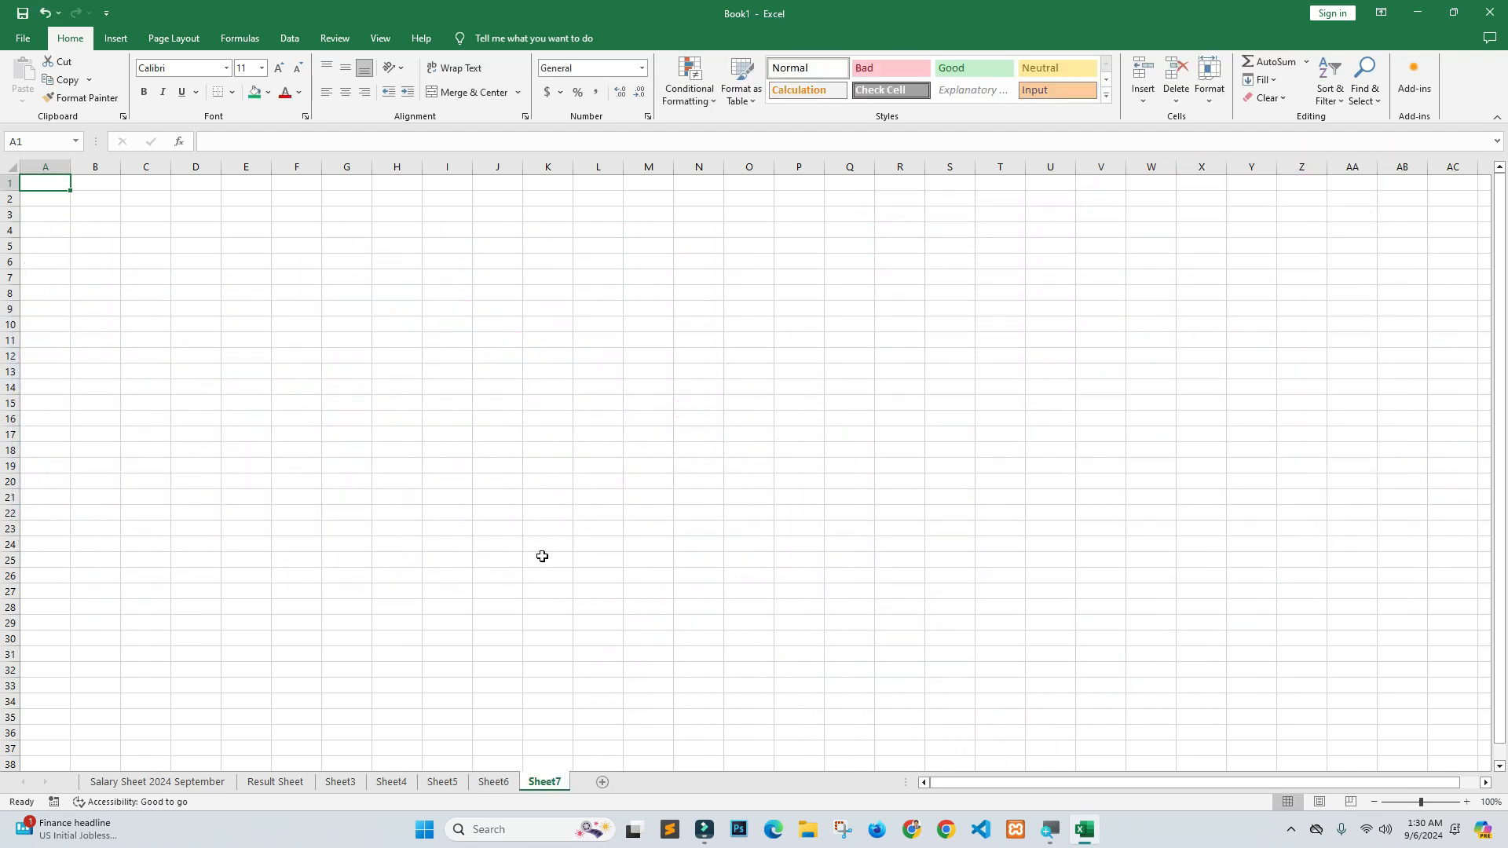
click(214, 480)
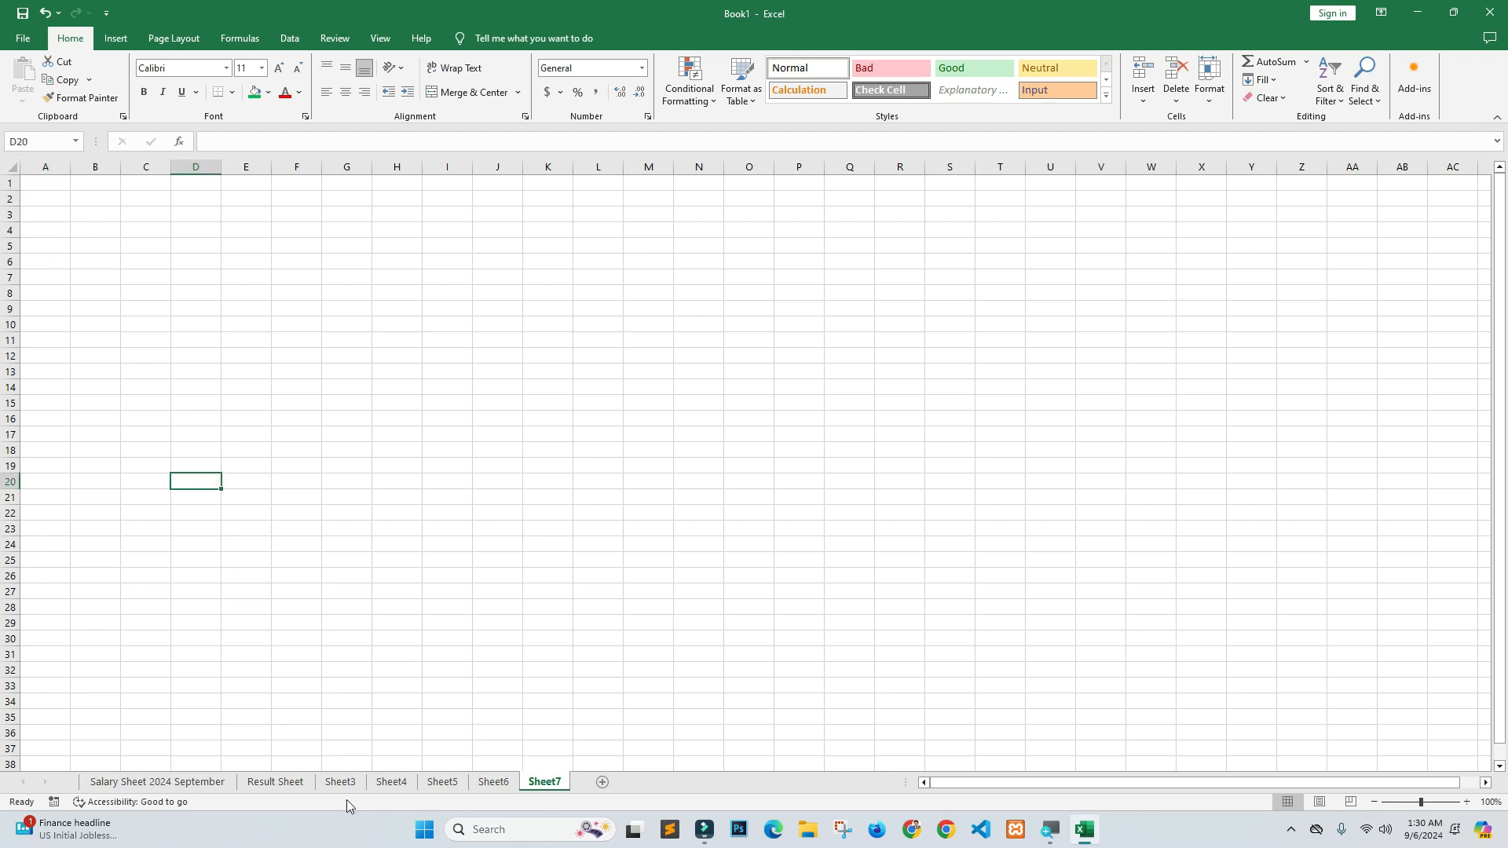
click(334, 783)
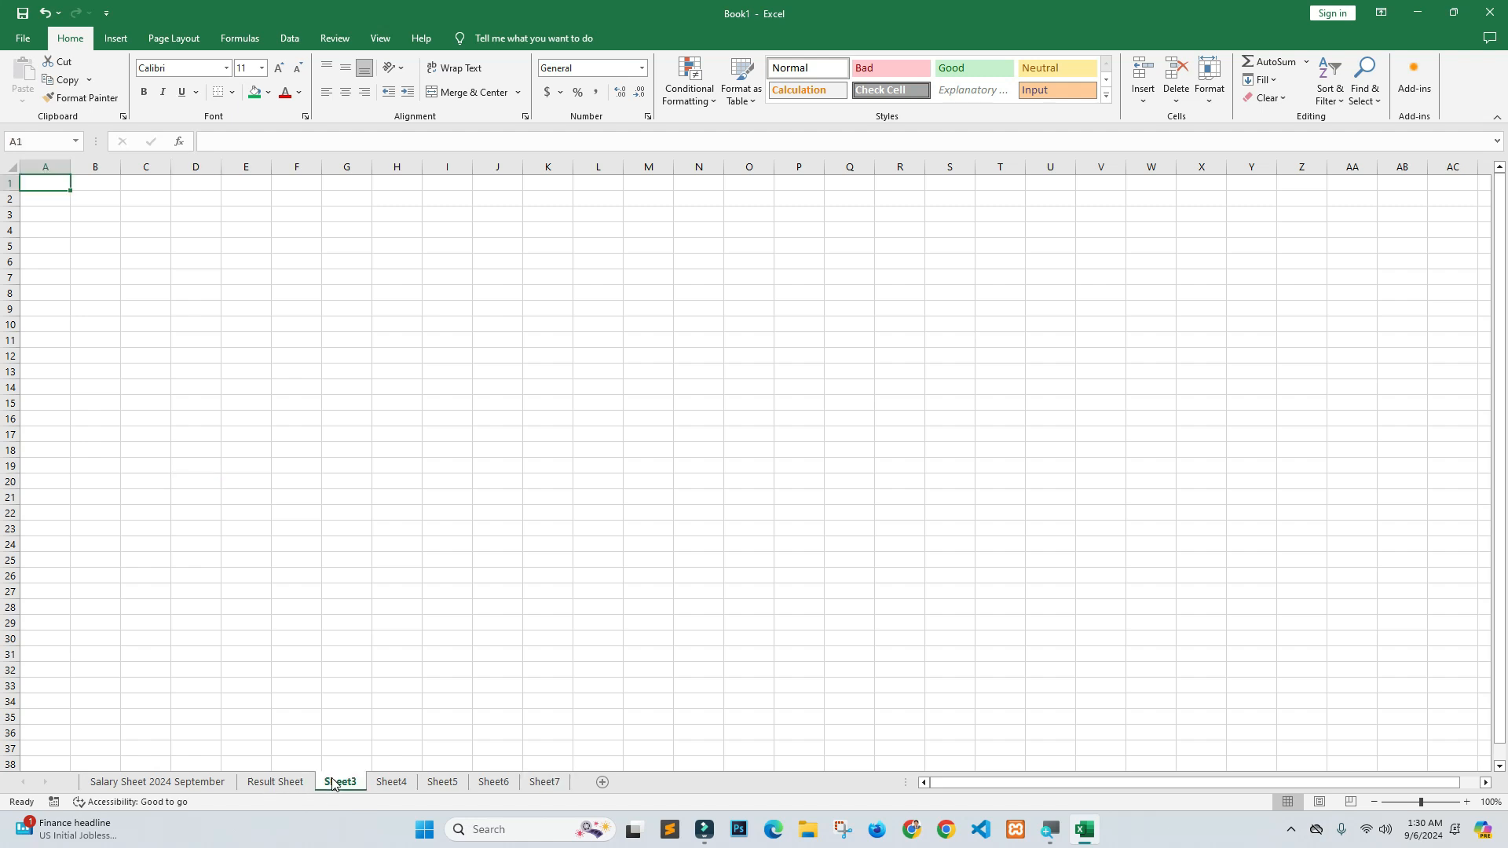
click(187, 785)
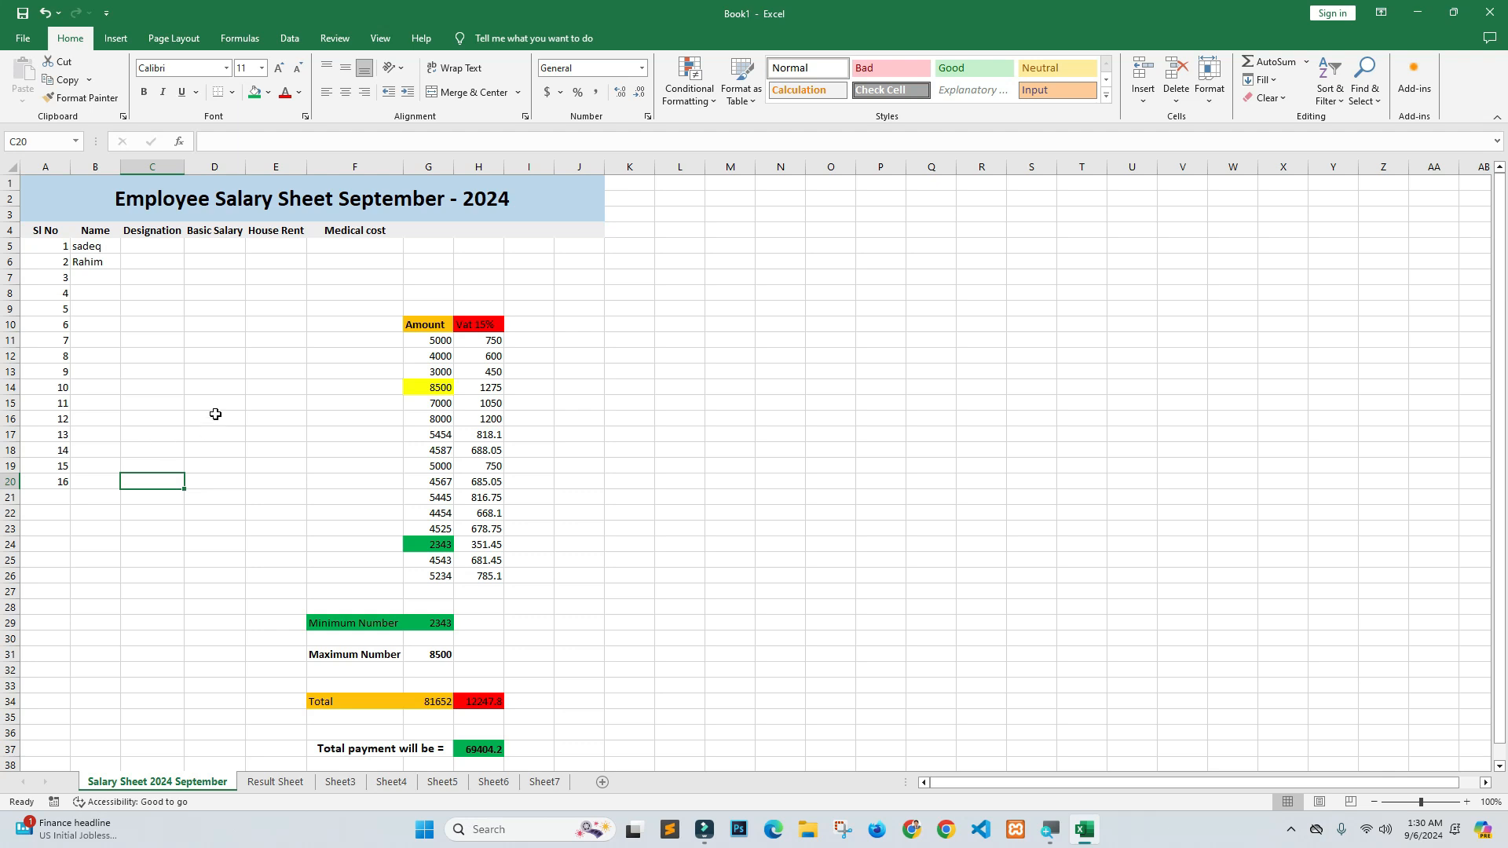
click(188, 354)
key(ctrl+s)
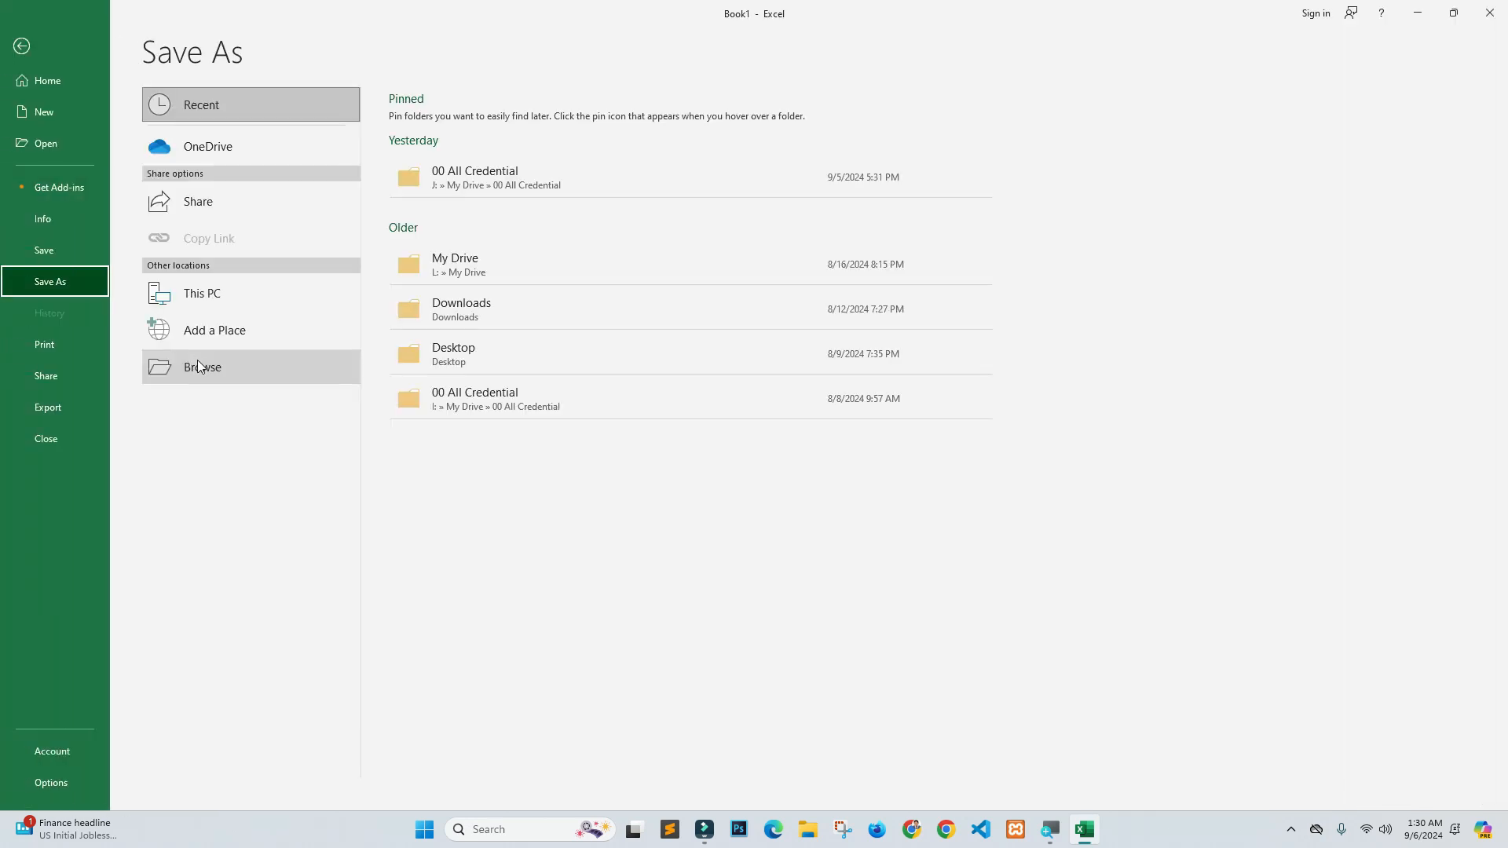
click(23, 45)
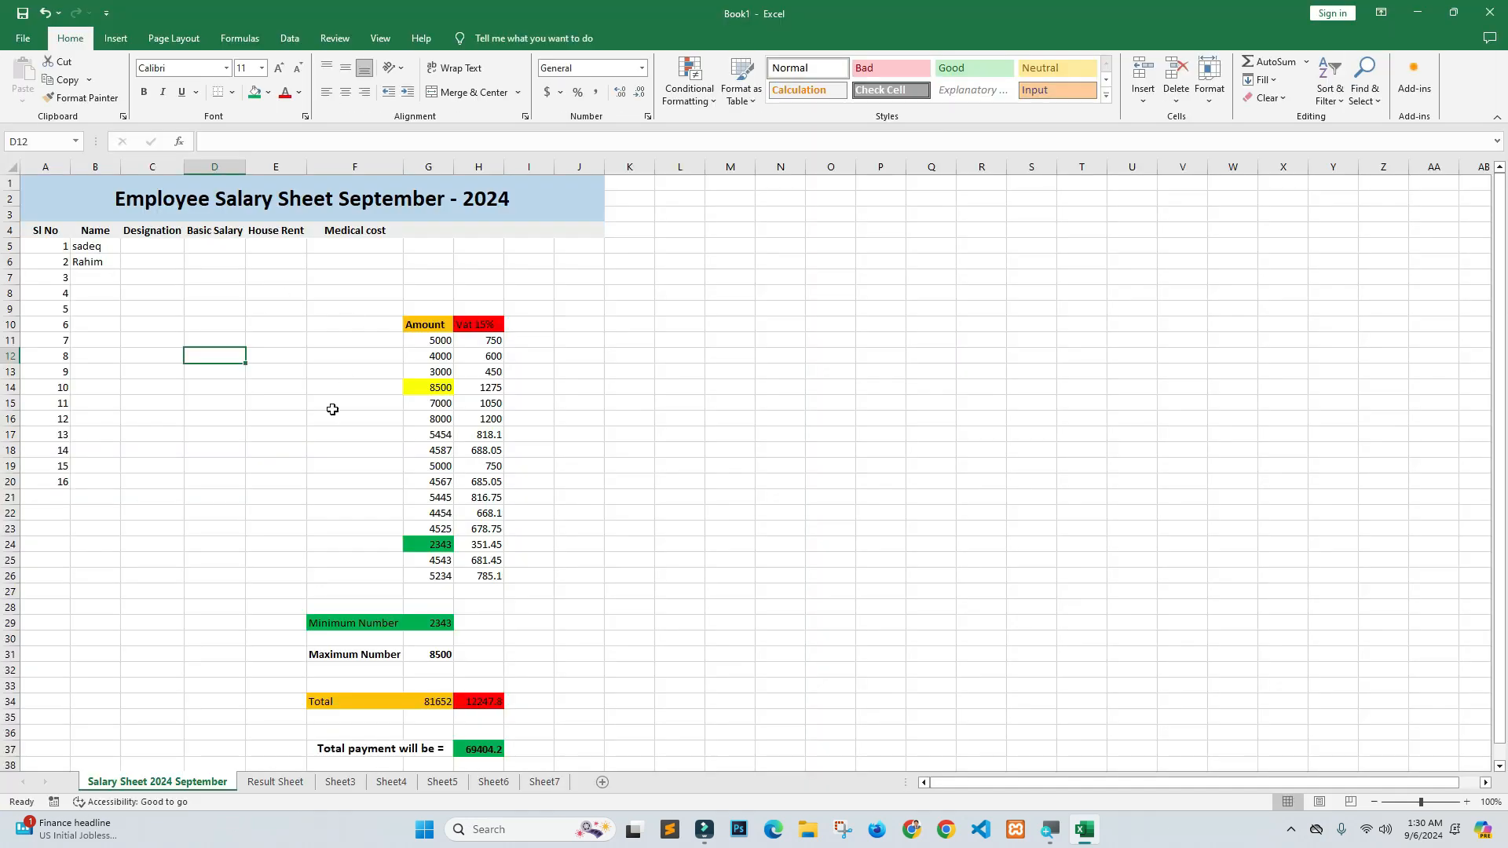
click(329, 432)
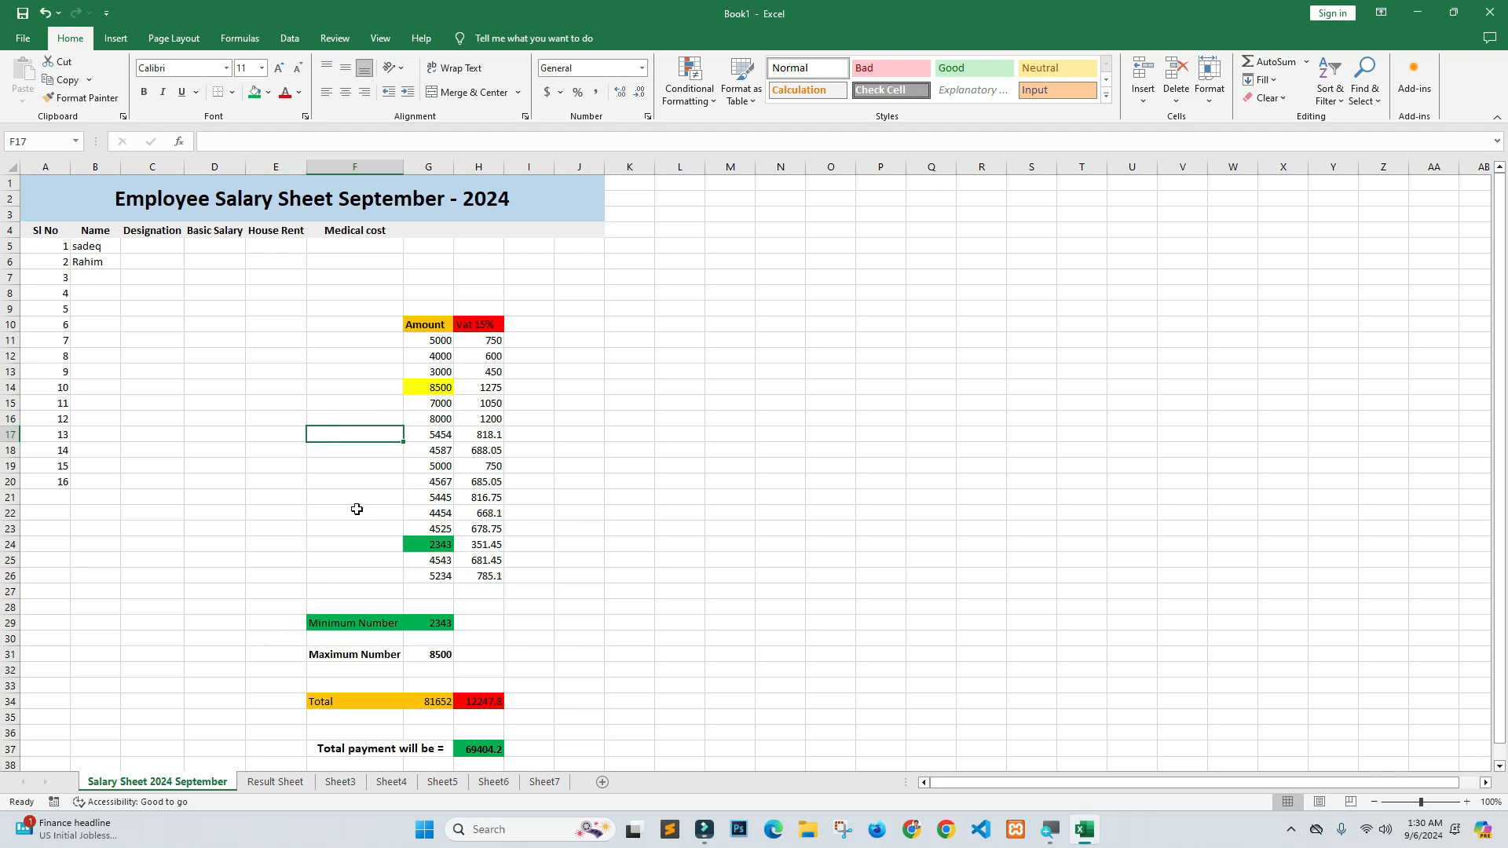
click(400, 231)
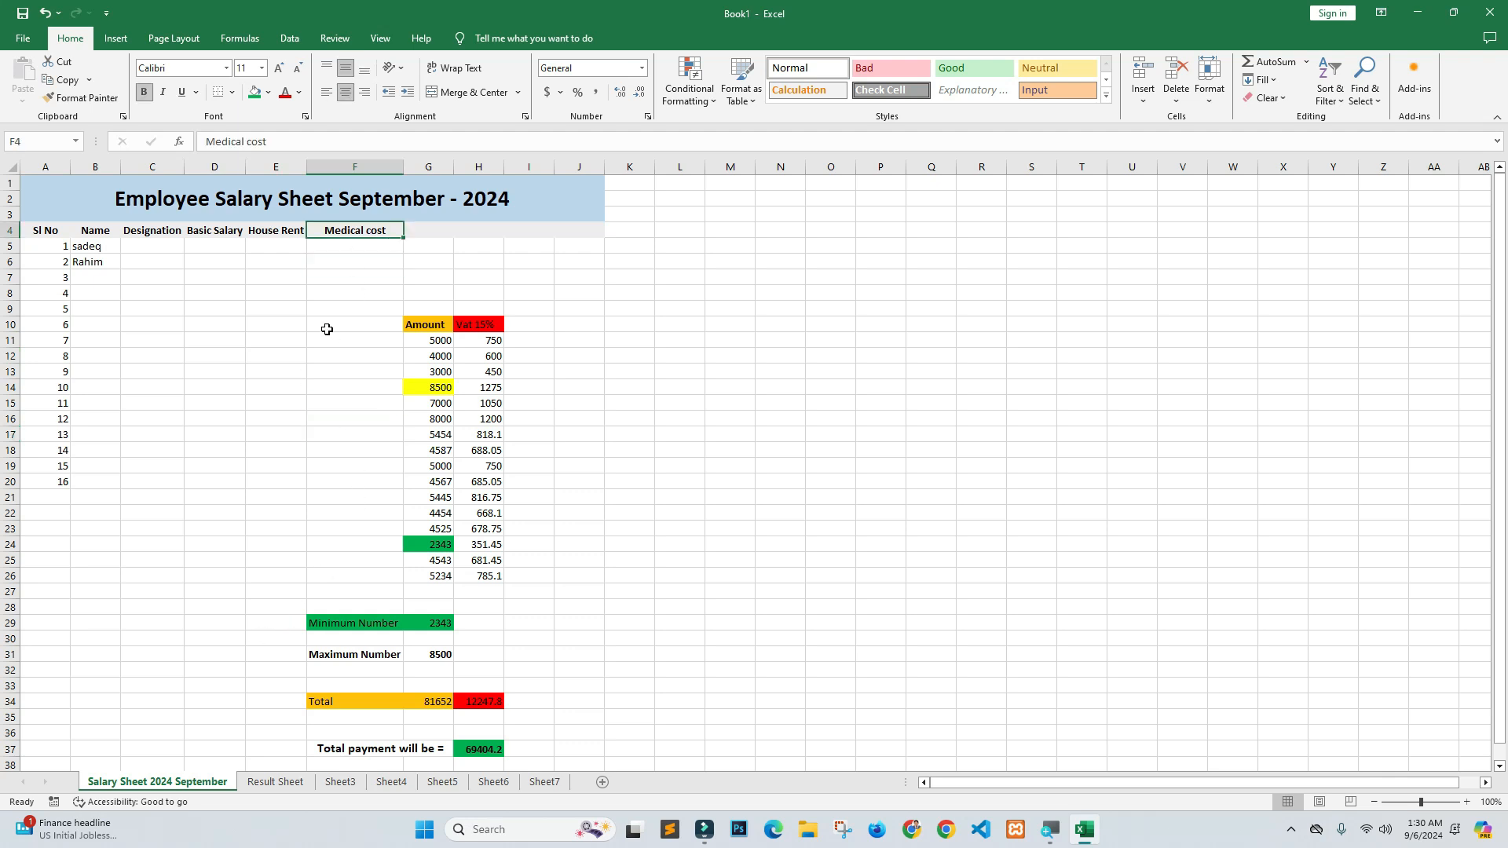
click(108, 208)
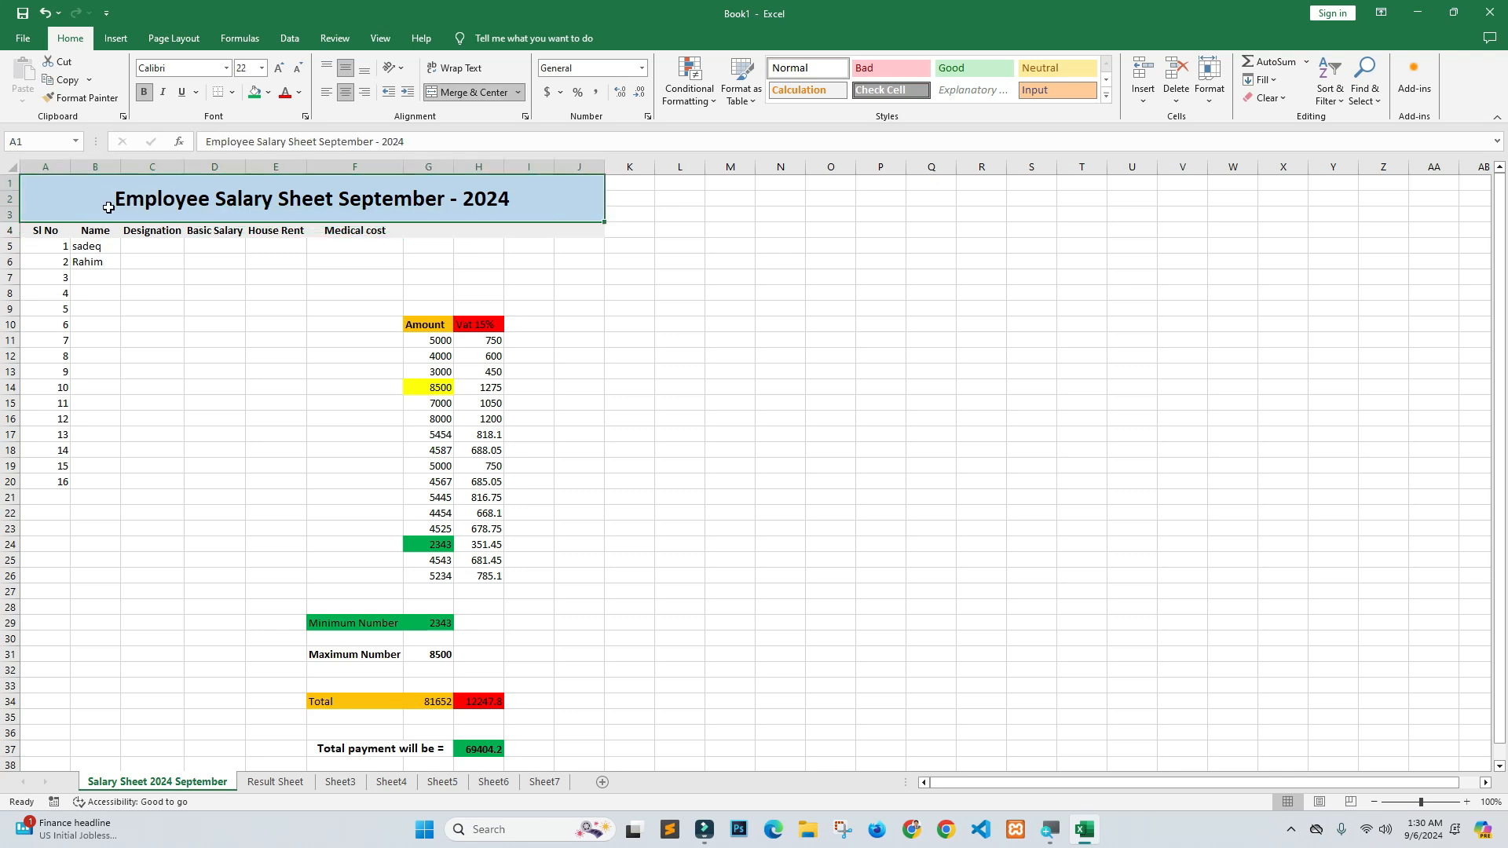
click(406, 233)
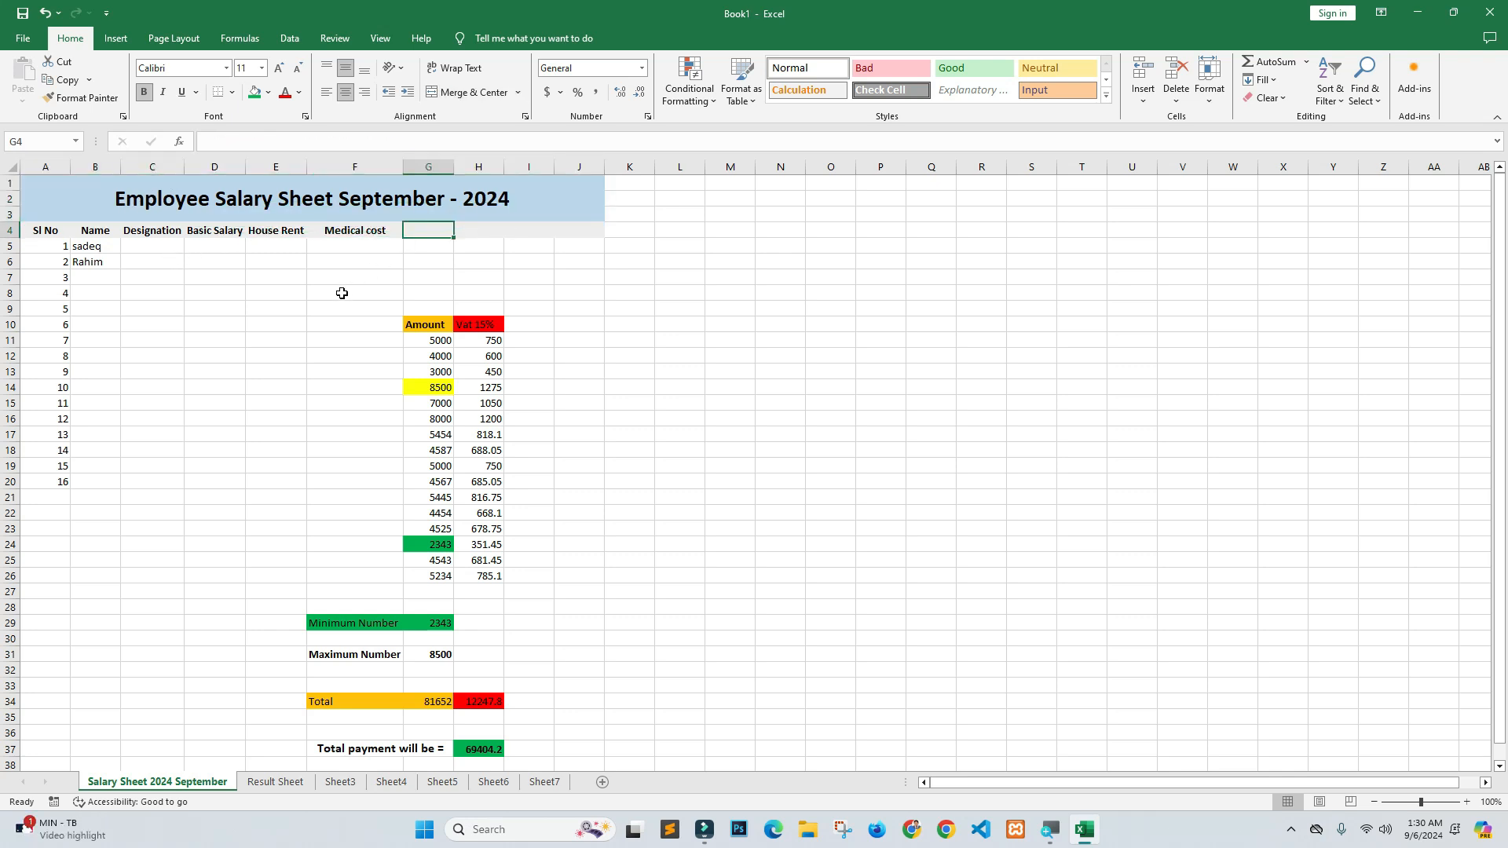
click(243, 307)
click(104, 201)
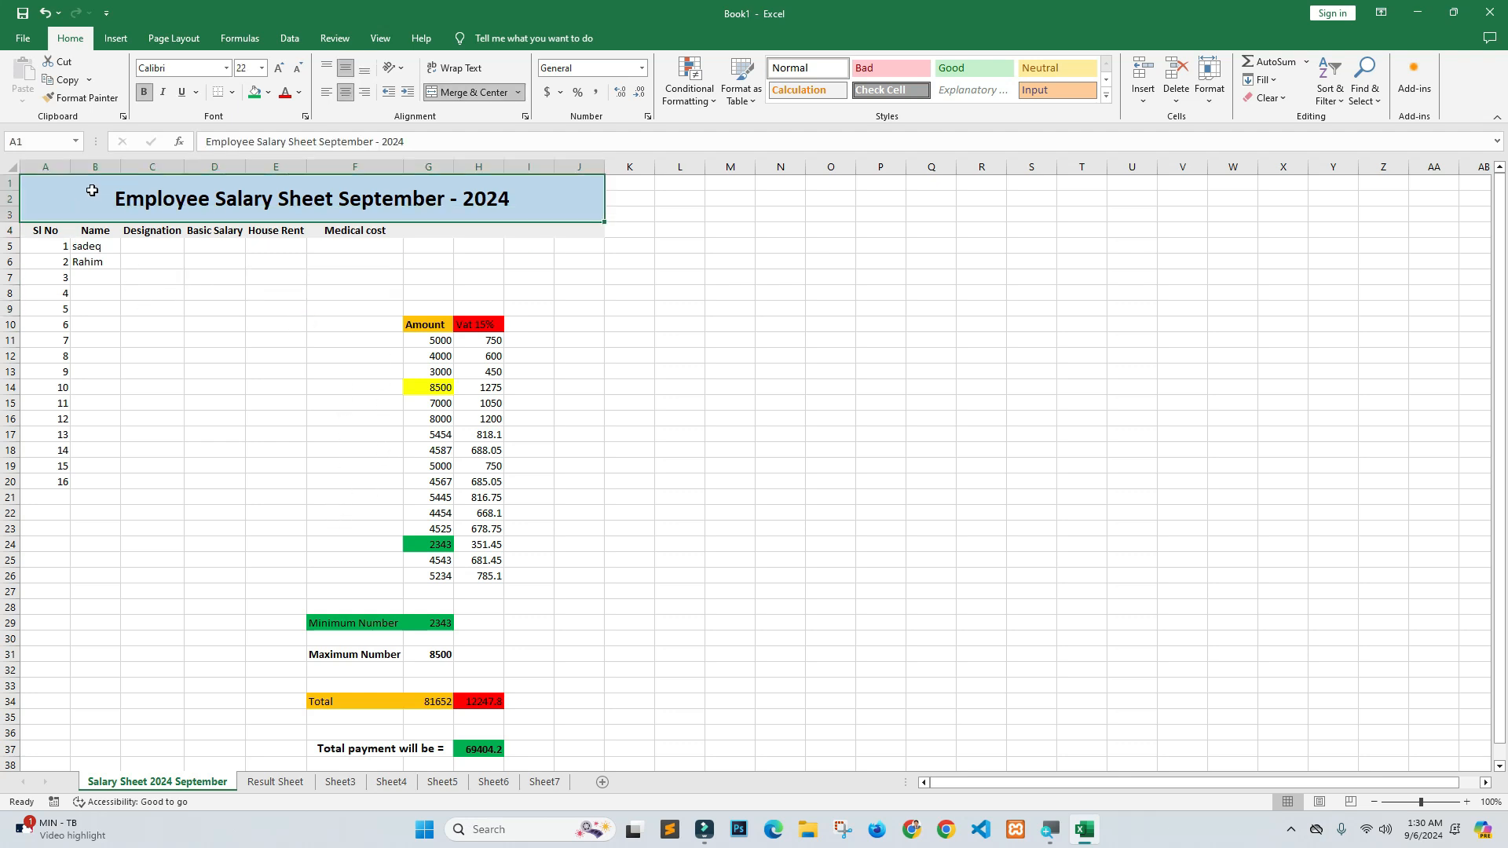
mouse_move(76, 204)
mouse_down()
mouse_move(293, 306)
mouse_move(205, 505)
mouse_move(237, 473)
mouse_up()
click(296, 278)
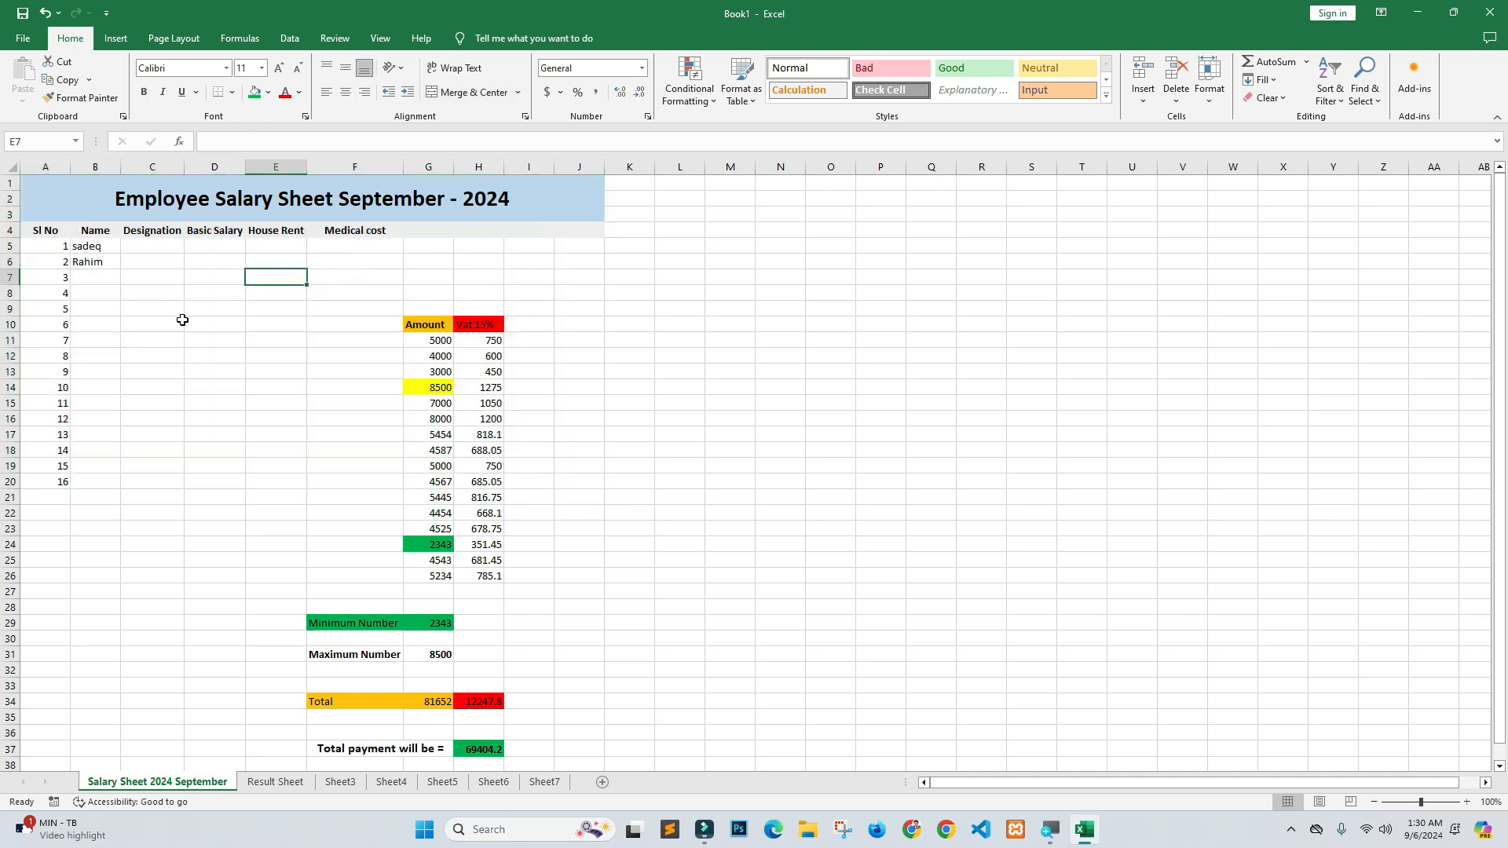
drag(228, 329, 353, 373)
drag(340, 313, 547, 698)
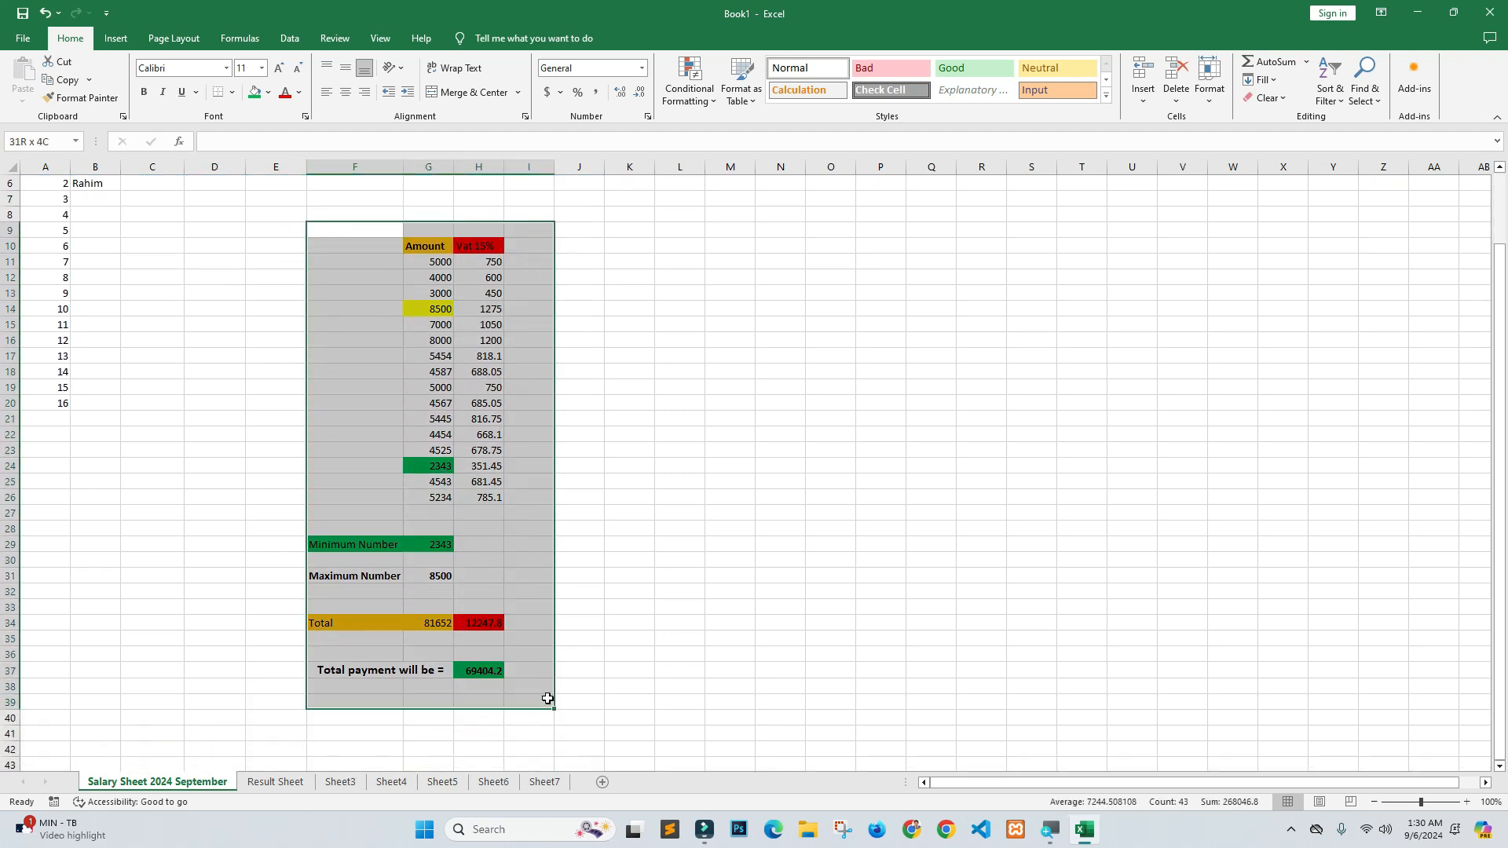
scroll(439, 600, up, 2)
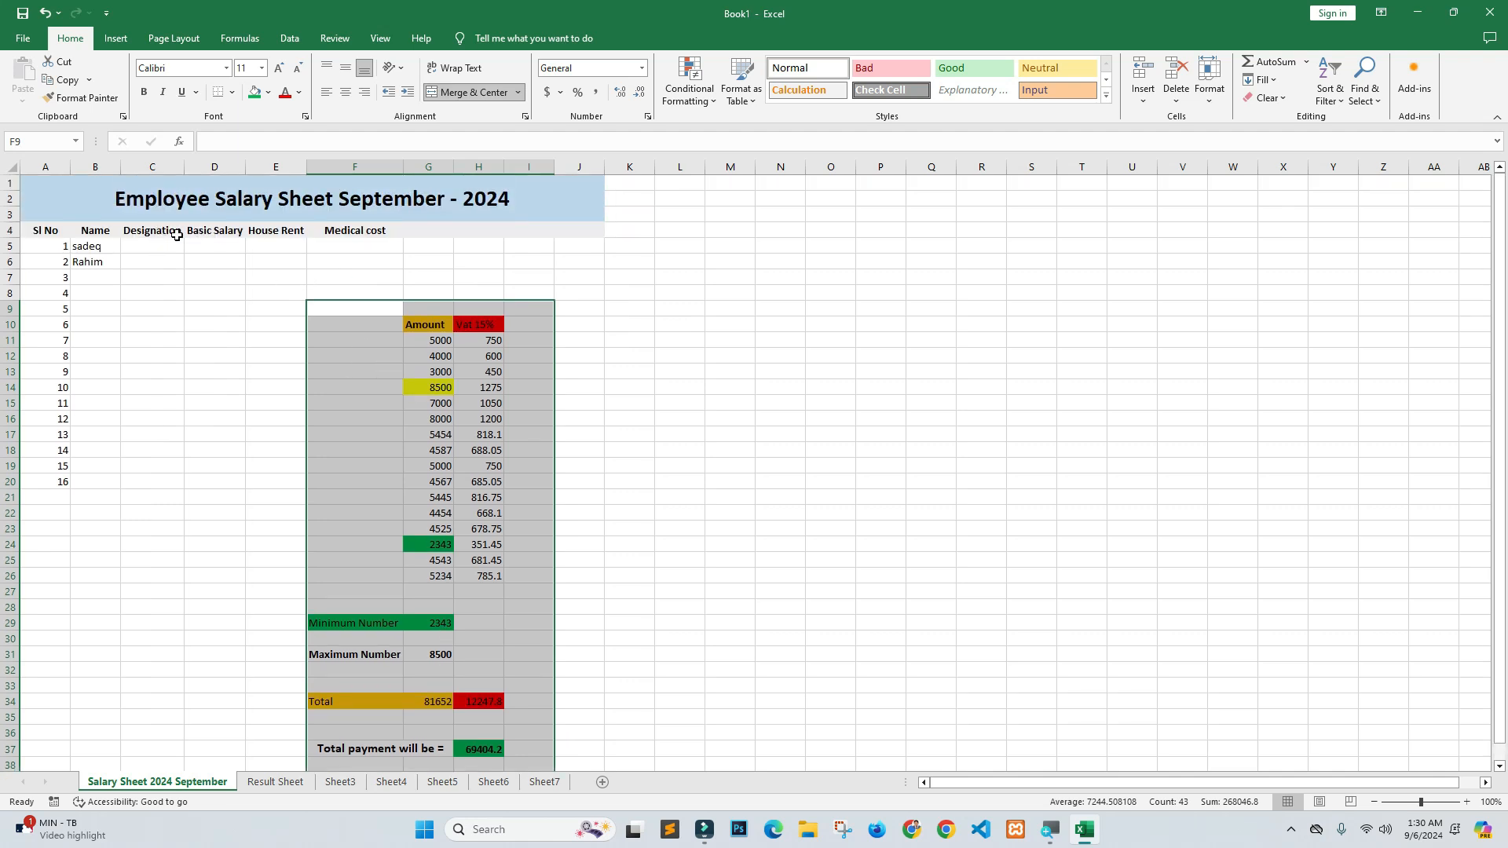
click(229, 250)
drag(276, 309, 518, 751)
scroll(299, 505, up, 1)
click(80, 226)
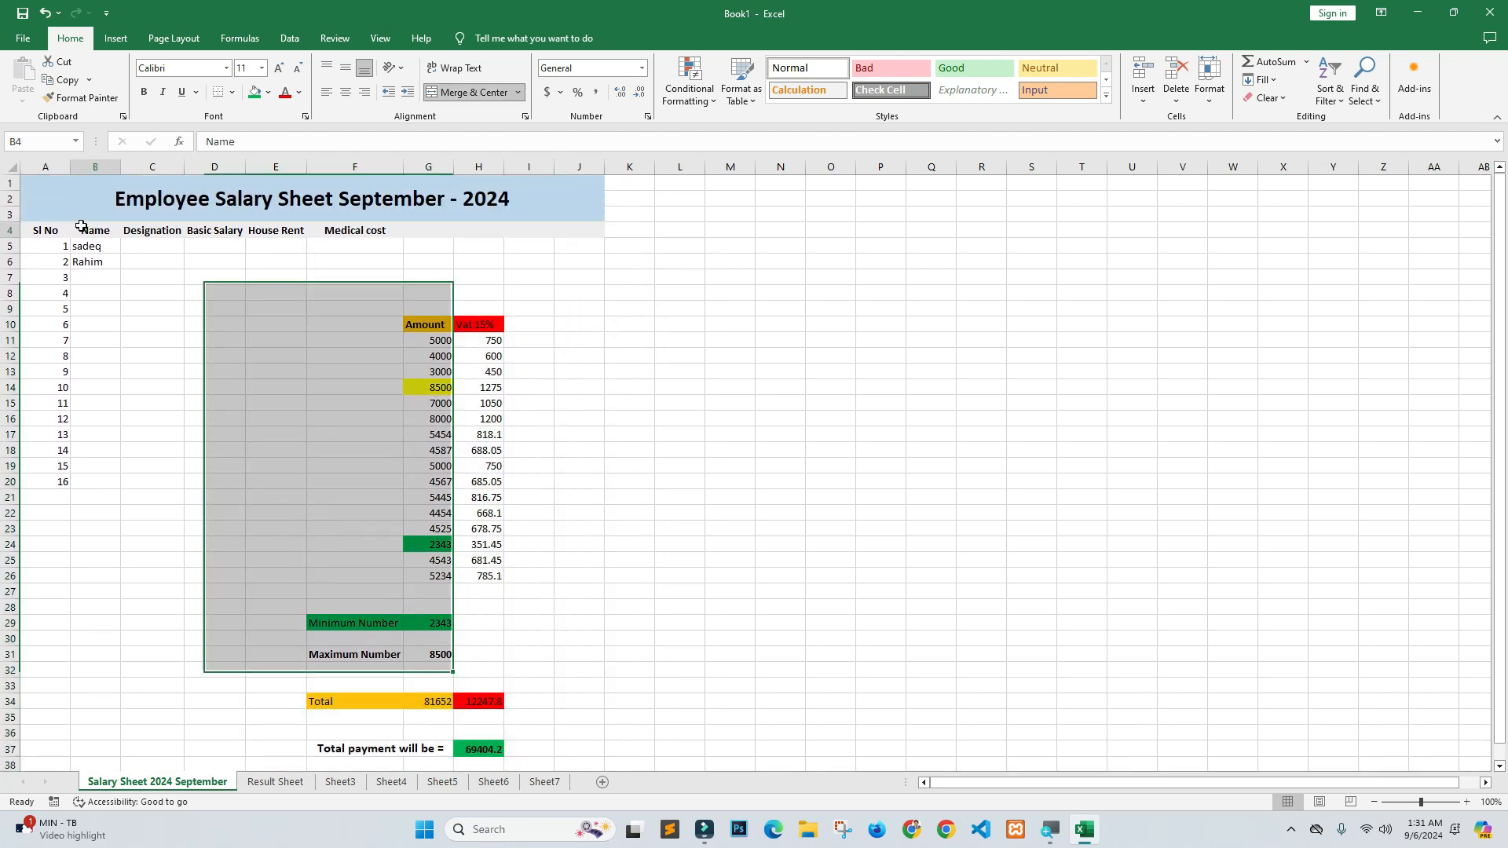